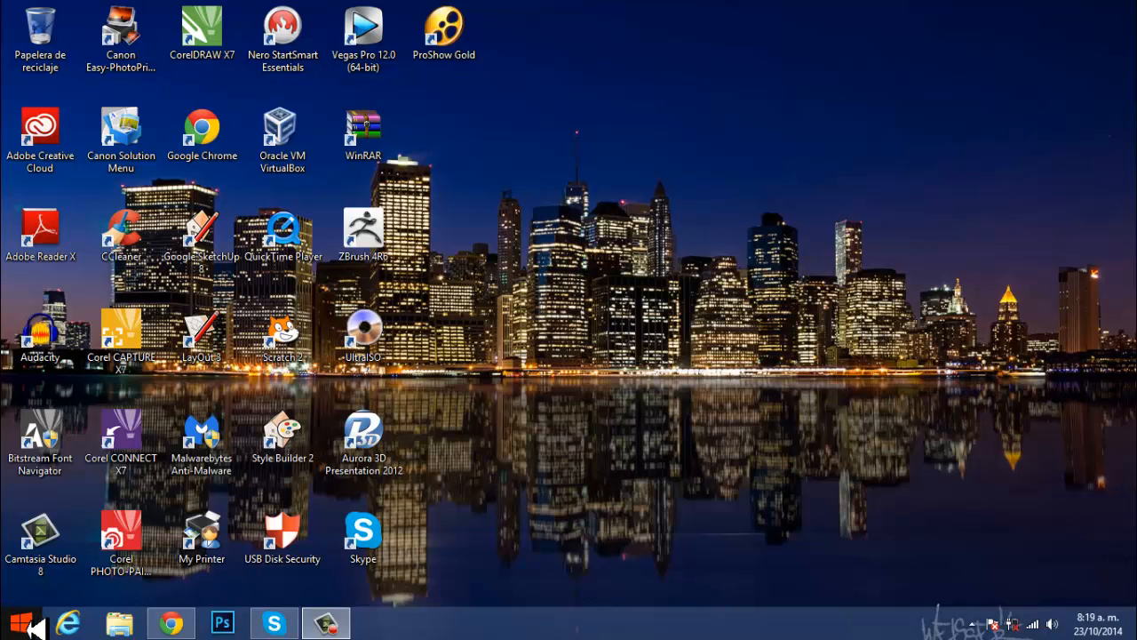
Open the Proyecto Contable 2014 database from D:, documentos 2014, Clientes, the client's folder, ejercicio crear tablas sector hospitalario
{"action": "left_click", "coordinate": [123, 625]}
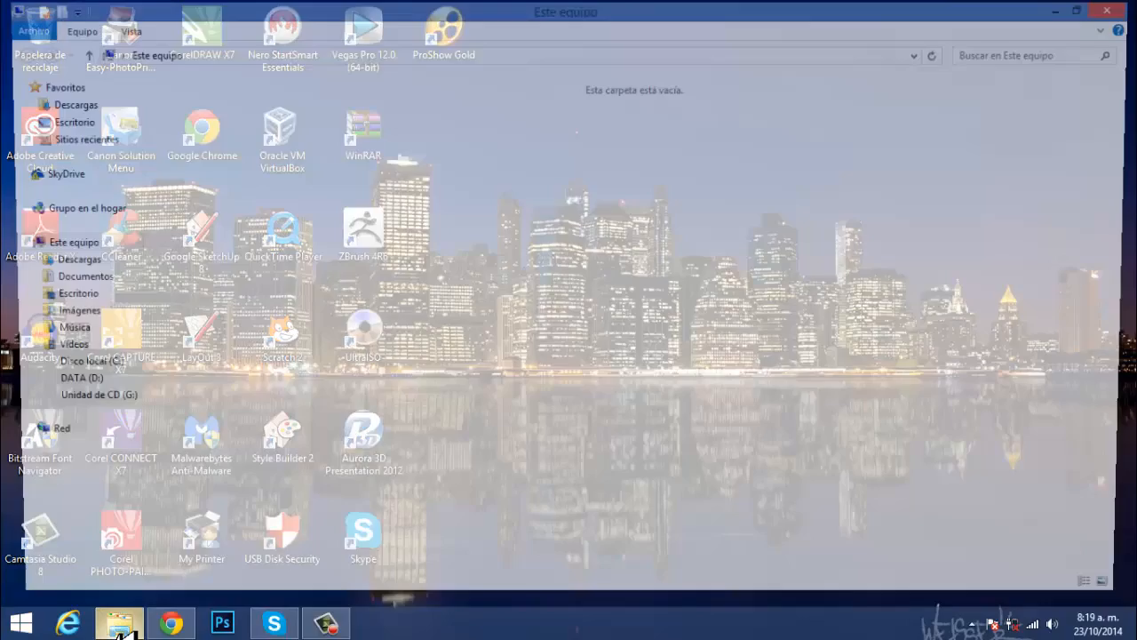
{"action": "double_click", "coordinate": [500, 245]}
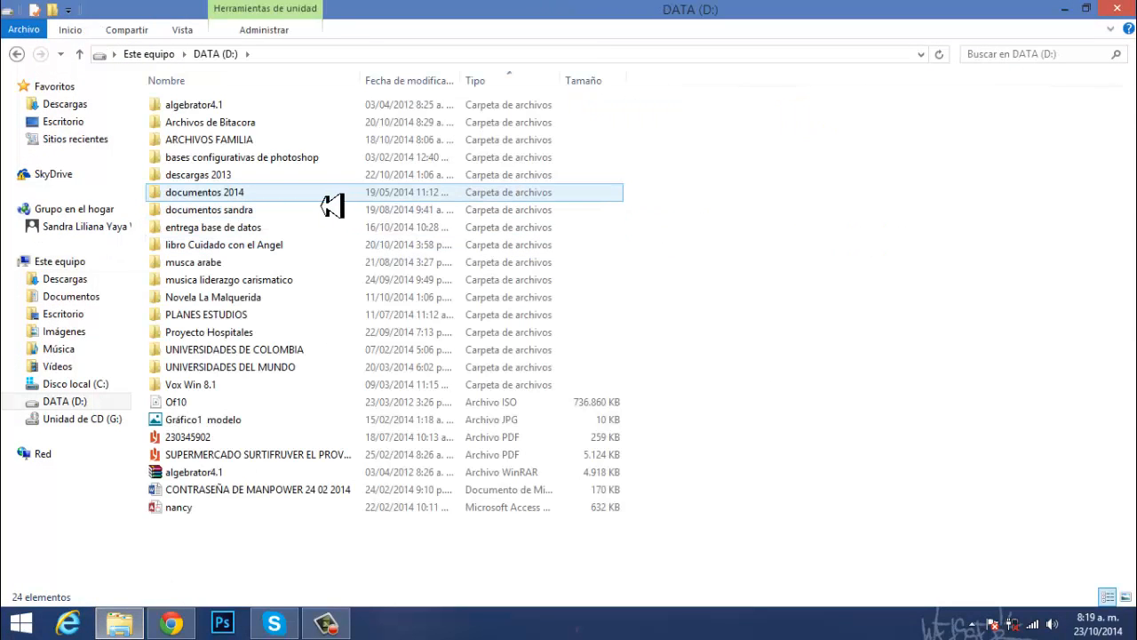
{"action": "double_click", "coordinate": [208, 197]}
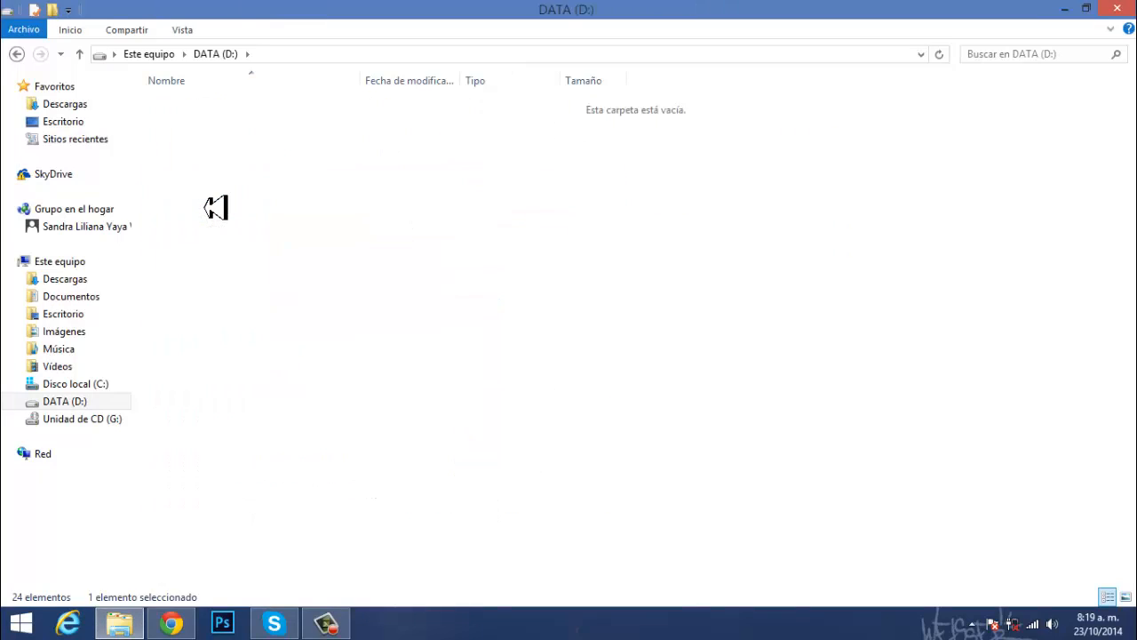
{"action": "double_click", "coordinate": [206, 108]}
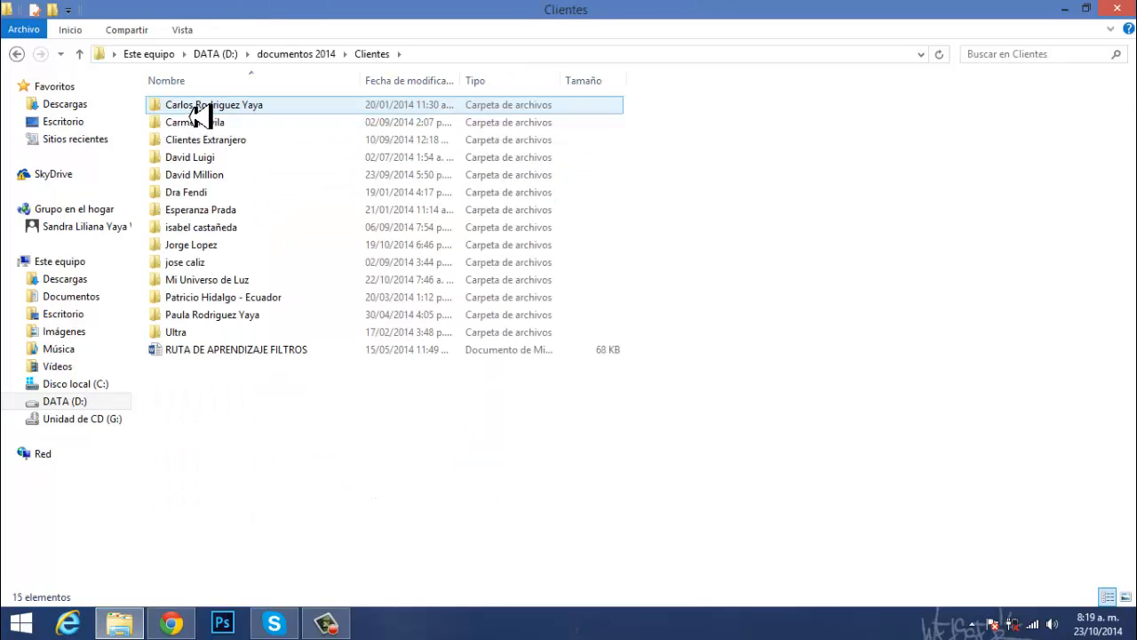
{"action": "double_click", "coordinate": [186, 247]}
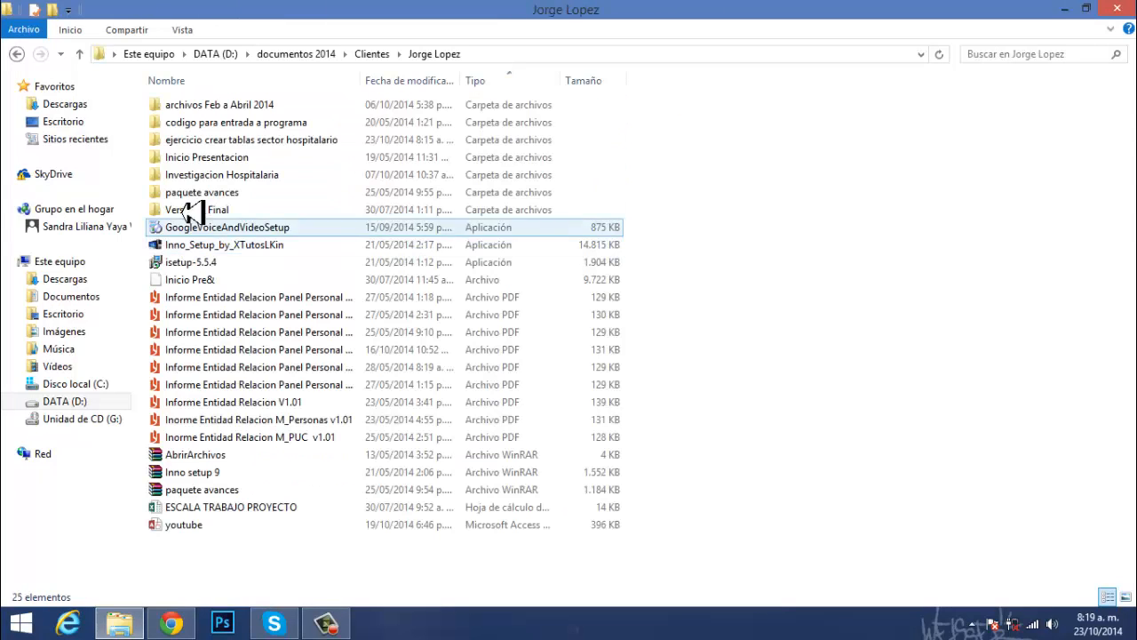
{"action": "double_click", "coordinate": [192, 147]}
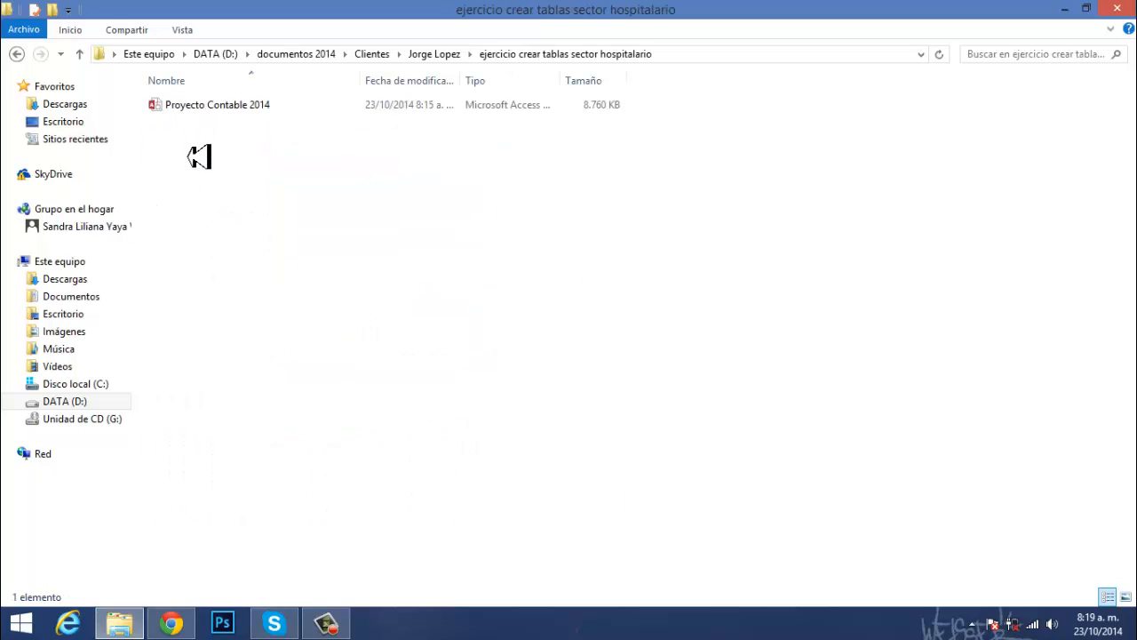
{"action": "double_click", "coordinate": [222, 108]}
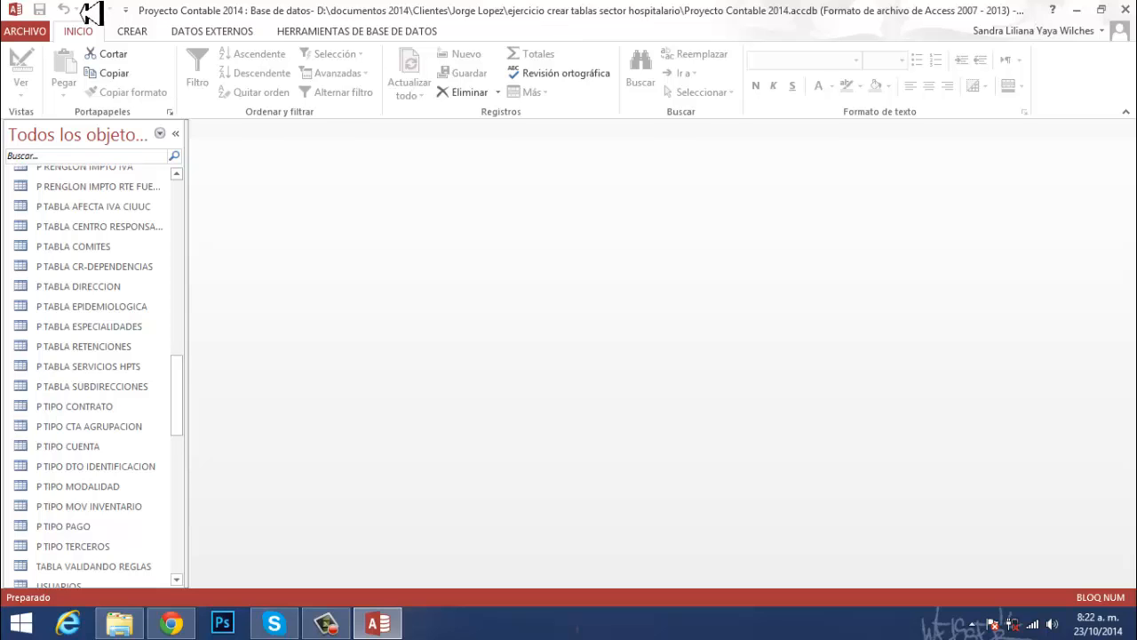
Create a new query in design view and add the M PERSSHPACIENTE table to it
{"action": "left_click", "coordinate": [134, 32]}
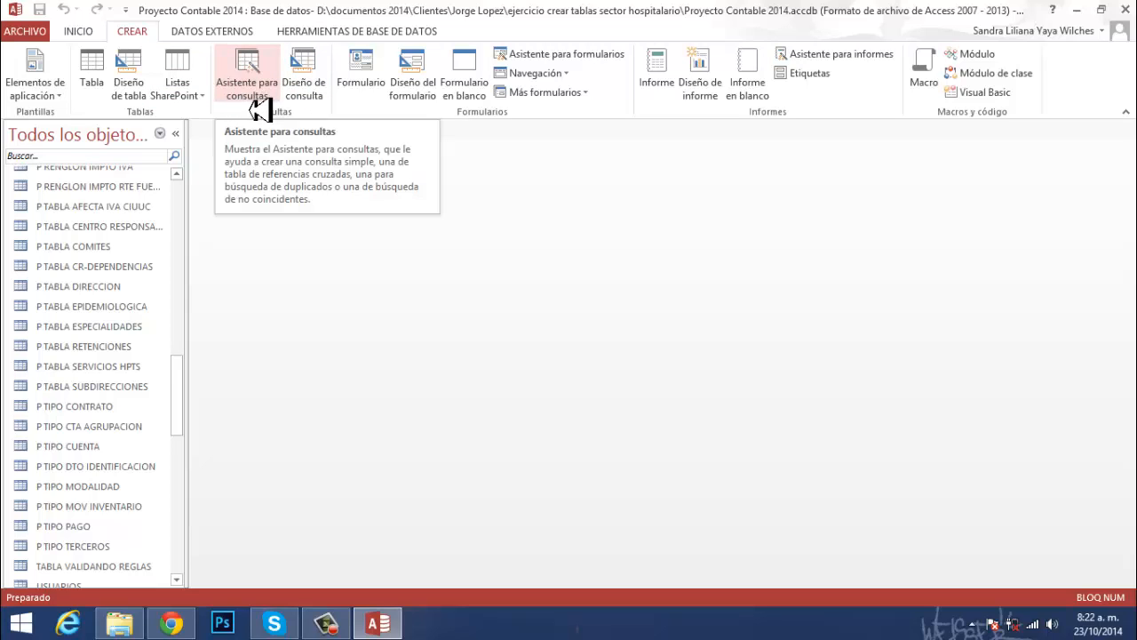
{"action": "left_click", "coordinate": [315, 91]}
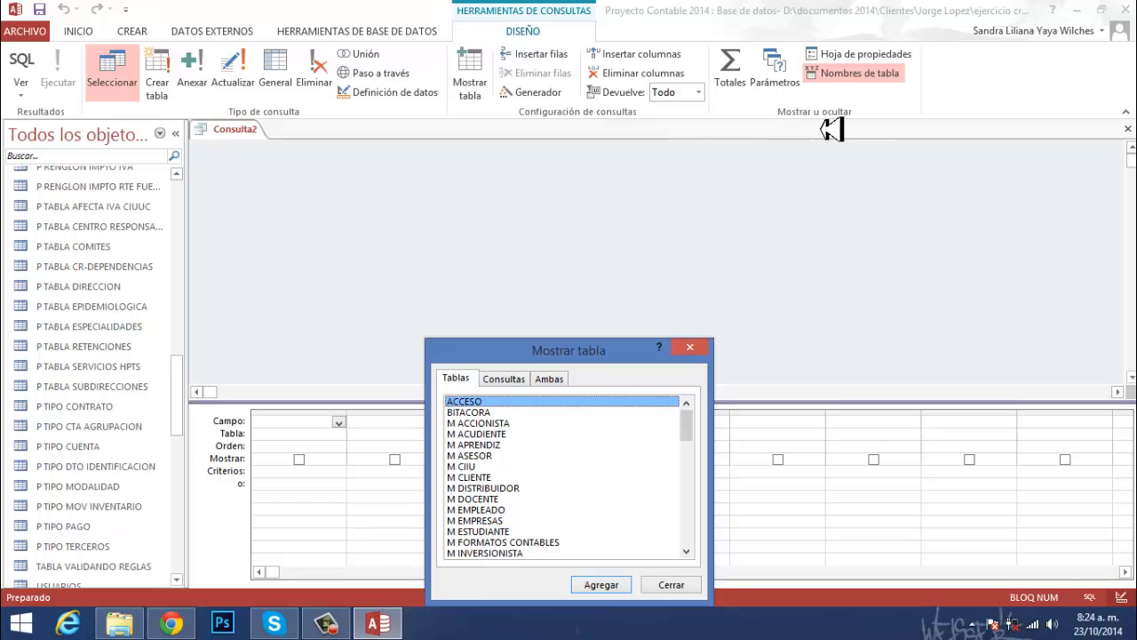
{"action": "left_click_drag", "start_coordinate": [529, 351], "coordinate": [722, 175]}
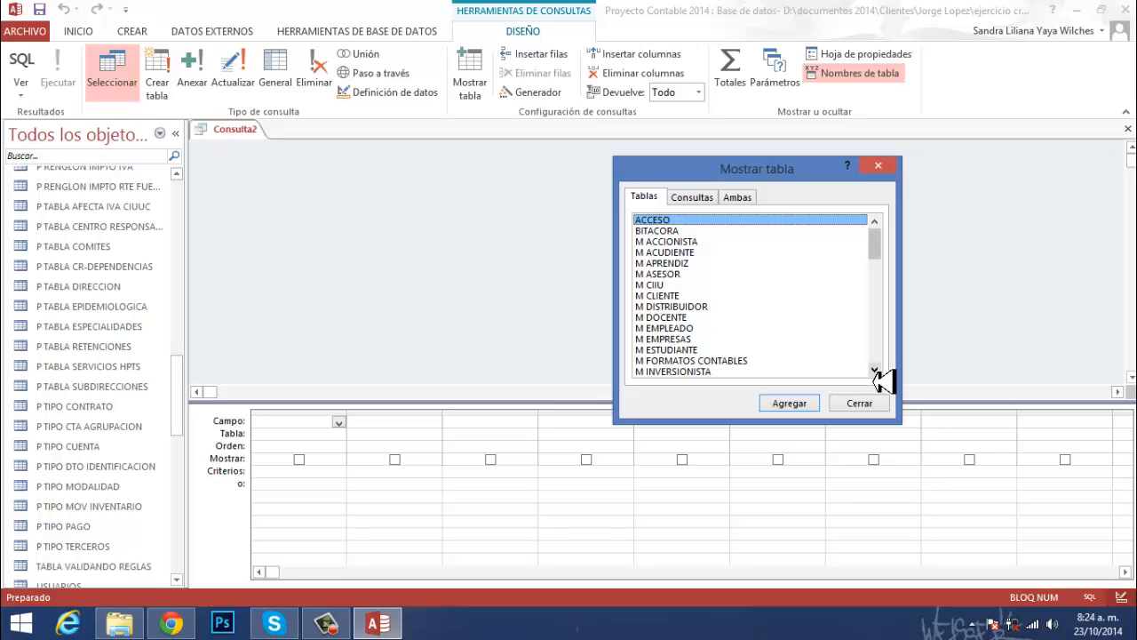
{"action": "left_click_drag", "start_coordinate": [876, 374], "coordinate": [876, 373]}
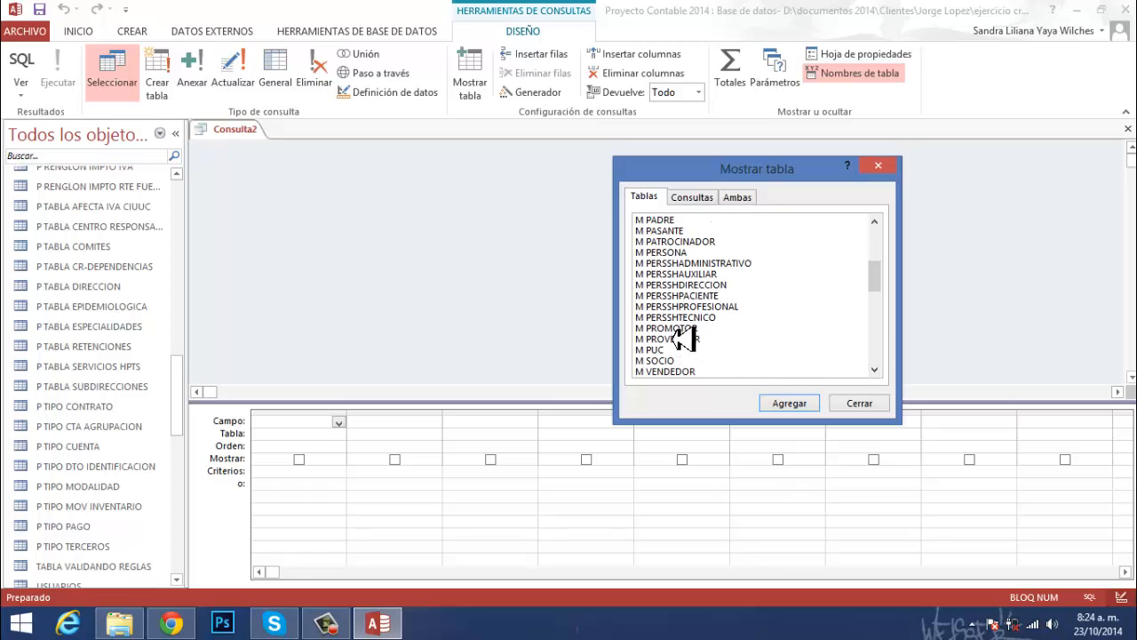
{"action": "left_click", "coordinate": [679, 296]}
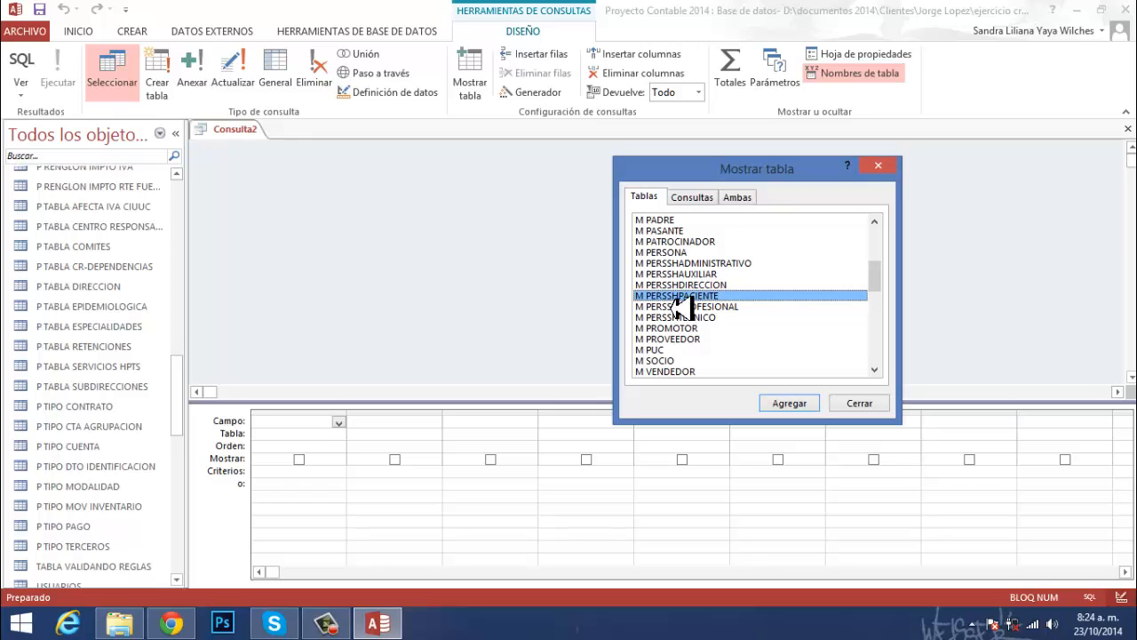
{"action": "left_click", "coordinate": [791, 404]}
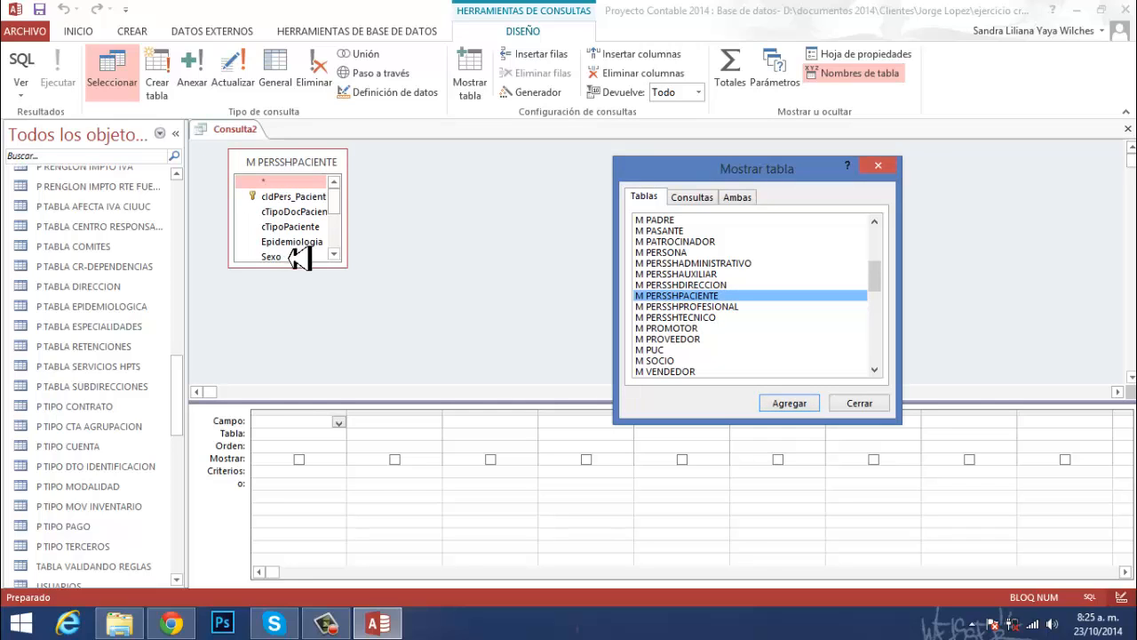
Add the M PERSONA table to the query and finish adding tables
{"action": "scroll", "coordinate": [879, 224], "scroll_direction": "up", "scroll_amount": 3}
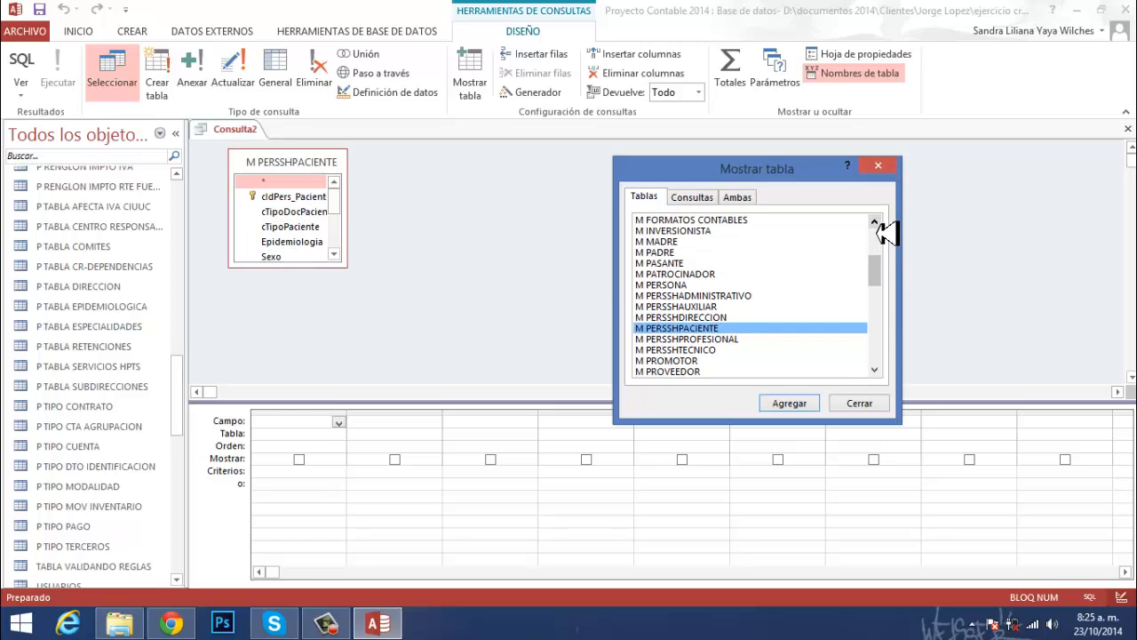
{"action": "left_click", "coordinate": [653, 285]}
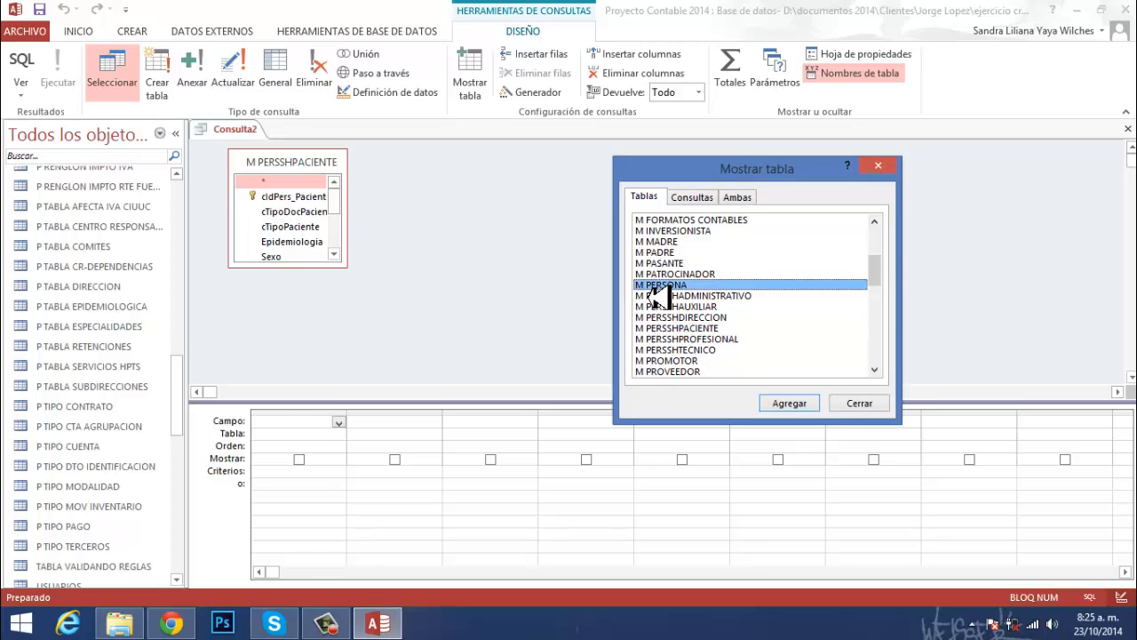
{"action": "left_click", "coordinate": [791, 404]}
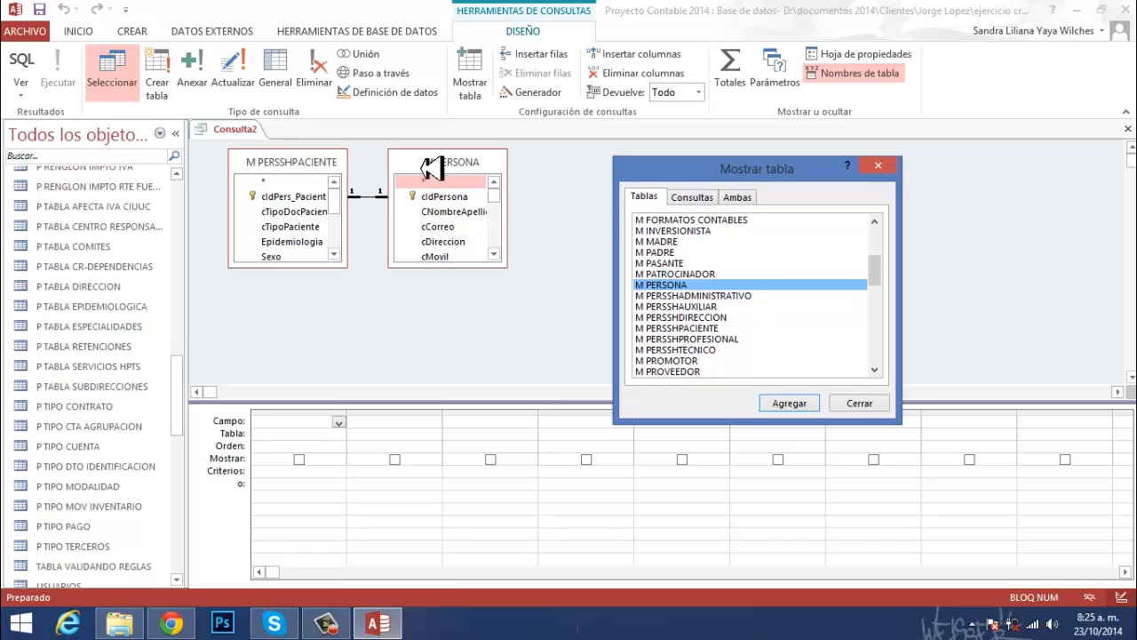
{"action": "left_click", "coordinate": [859, 405]}
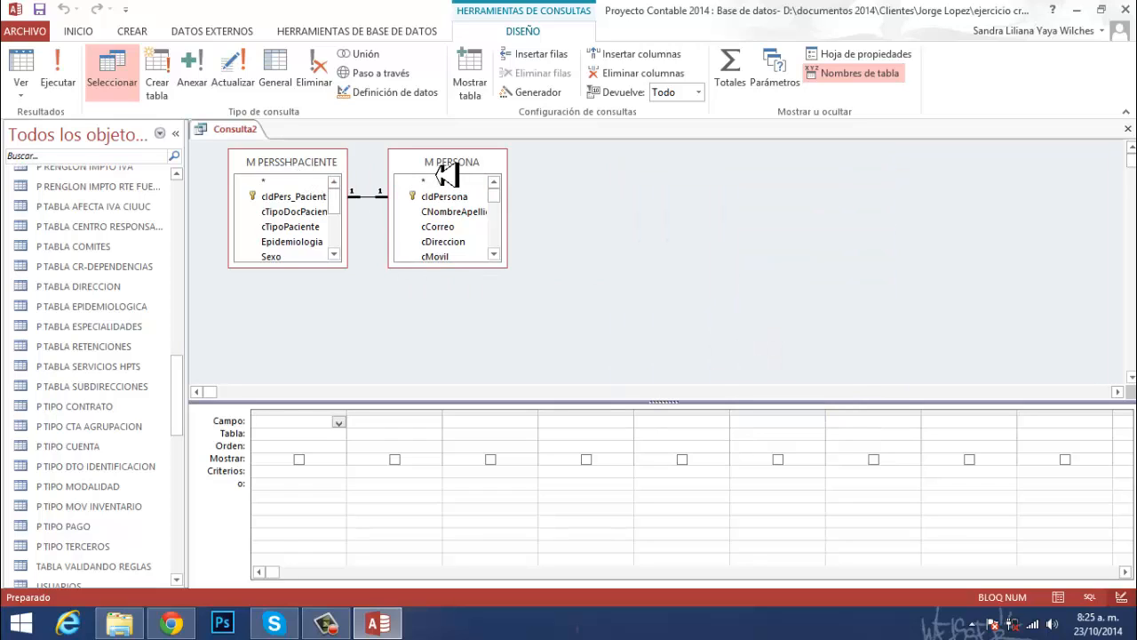
Add the cIdPers_Paciente field from M PERSSHPACIENTE as the first column of the query grid
{"action": "left_click", "coordinate": [304, 199]}
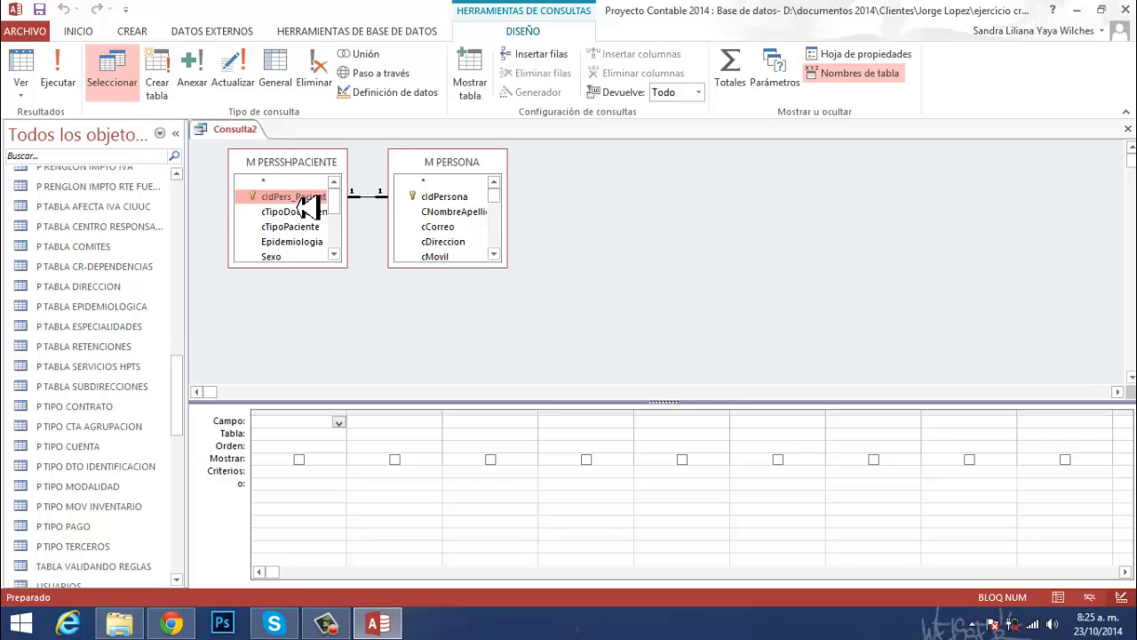
{"action": "left_click_drag", "start_coordinate": [304, 208], "coordinate": [310, 476]}
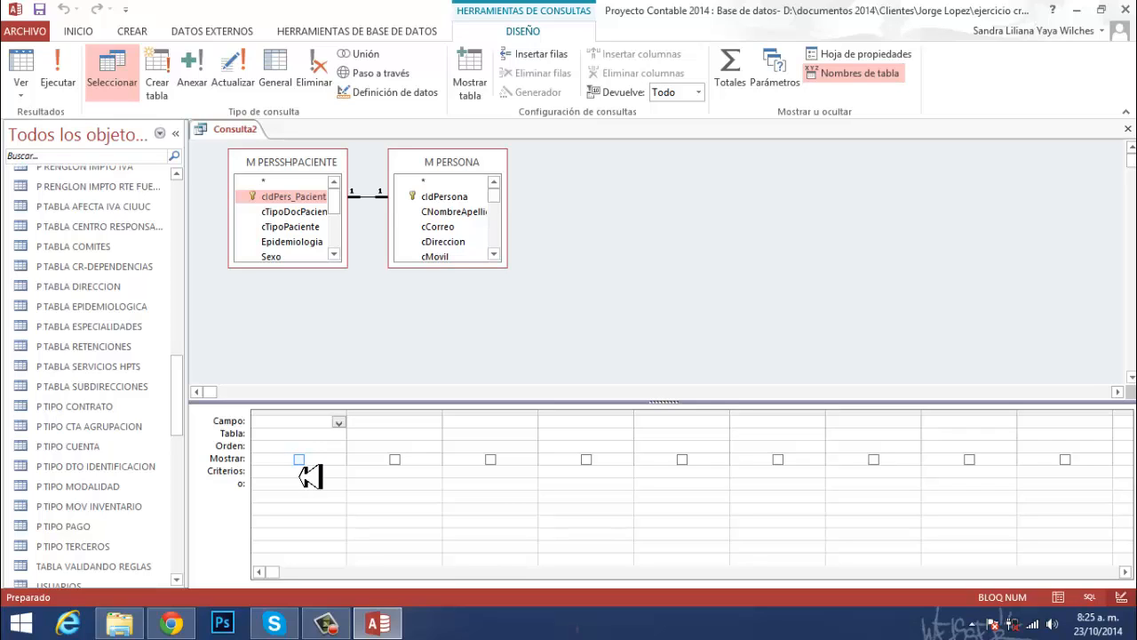
{"action": "left_click_drag", "start_coordinate": [310, 477], "coordinate": [290, 486]}
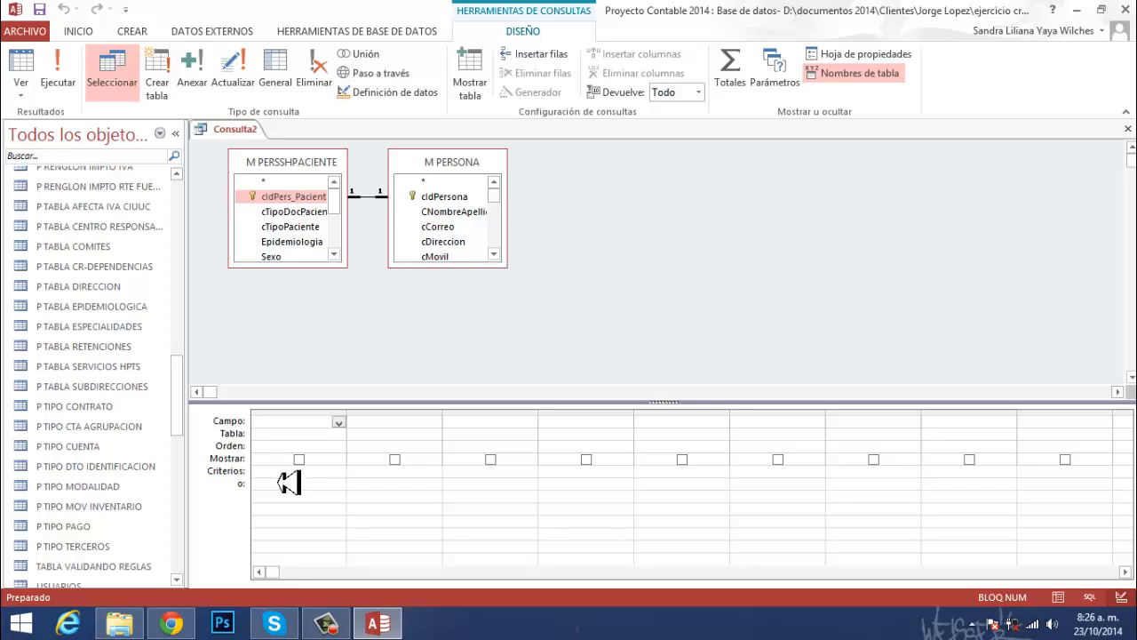
{"action": "double_click", "coordinate": [292, 197]}
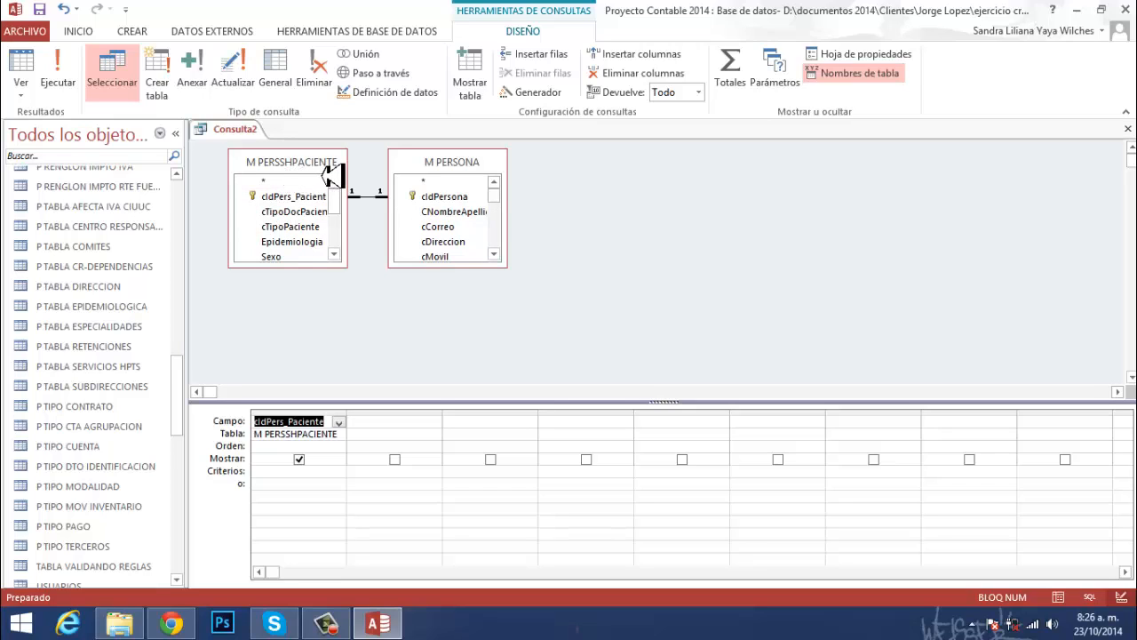
Lengthen the M PERSSHPACIENTE and M PERSONA table boxes to show more fields, and look through the M PERSONA fields
{"action": "left_click_drag", "start_coordinate": [305, 275], "coordinate": [306, 394]}
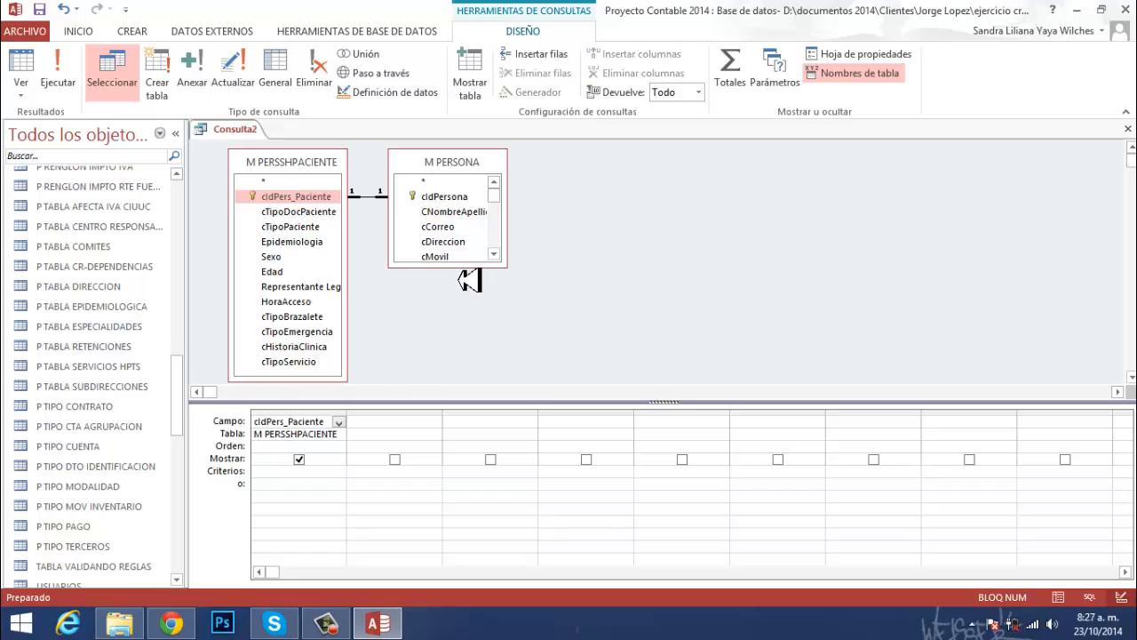
{"action": "left_click_drag", "start_coordinate": [468, 267], "coordinate": [462, 391]}
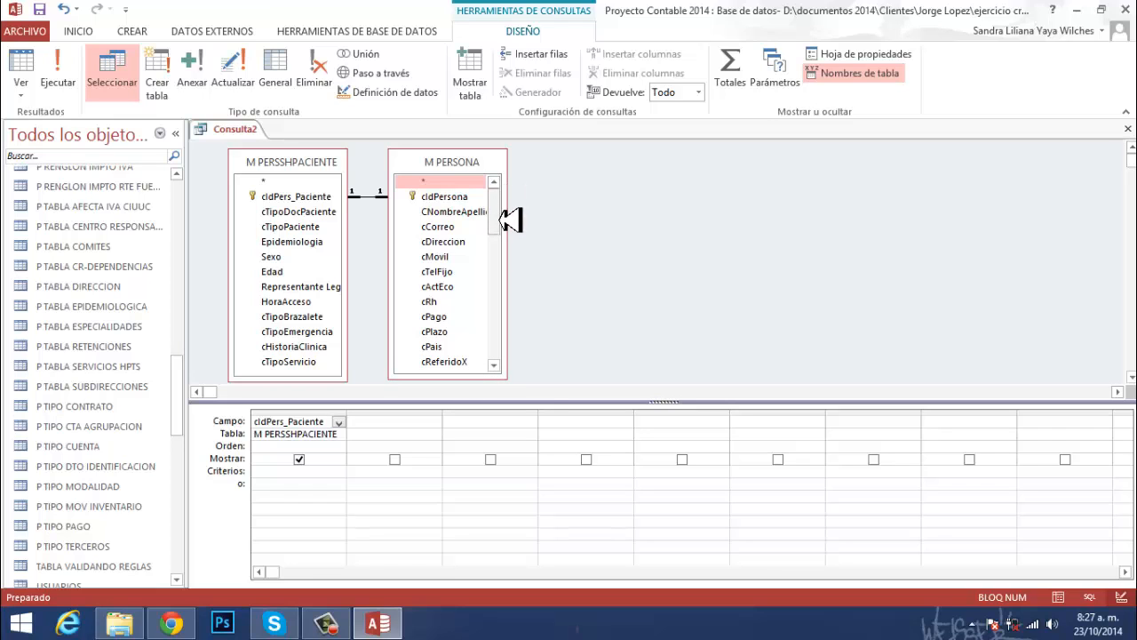
{"action": "scroll", "coordinate": [504, 299], "scroll_direction": "down", "scroll_amount": 5}
{"action": "left_click_drag", "start_coordinate": [500, 299], "coordinate": [521, 213]}
{"action": "left_click_drag", "start_coordinate": [531, 281], "coordinate": [444, 228]}
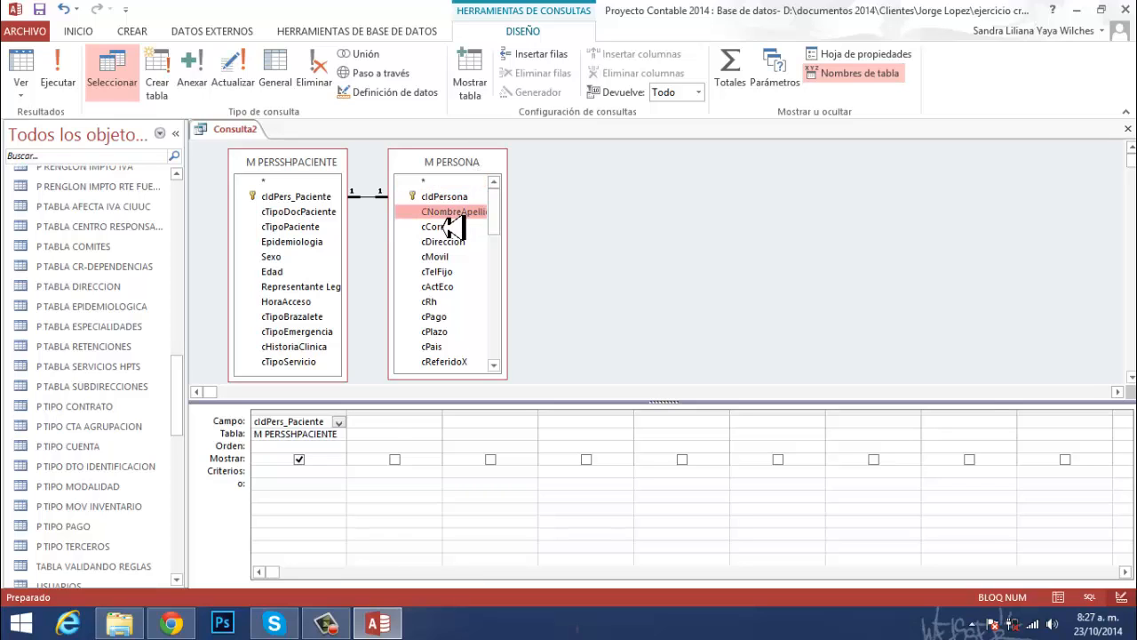
Add CNombreApellido from M PERSONA and cHistoriaClinica from M PERSSHPACIENTE as the second and third query columns
{"action": "double_click", "coordinate": [447, 213]}
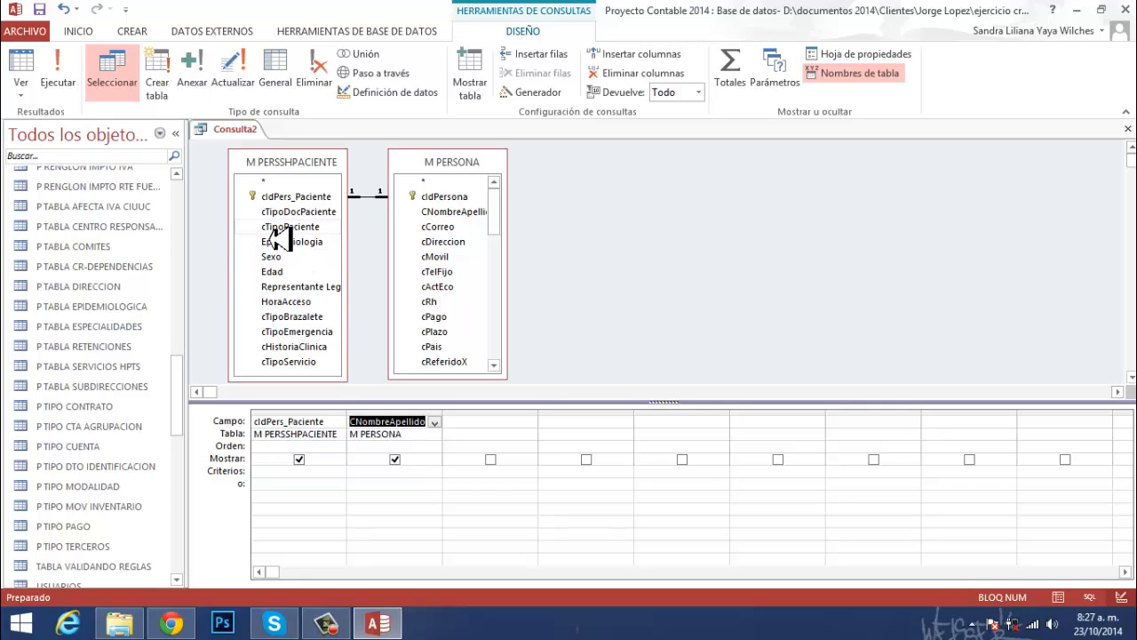
{"action": "left_click", "coordinate": [286, 347]}
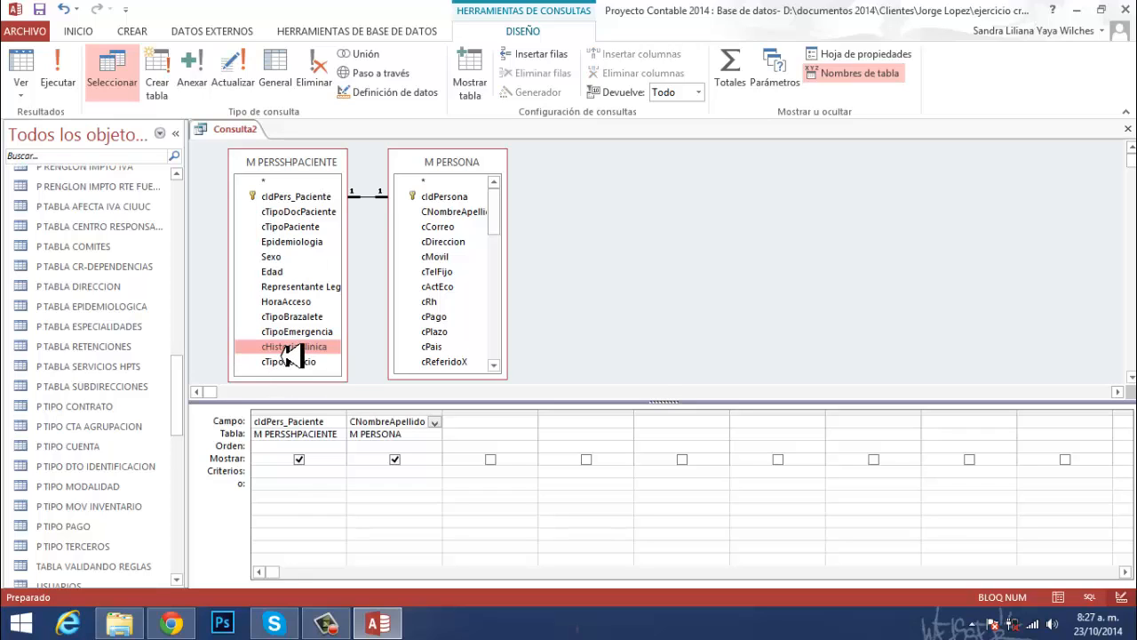
{"action": "double_click", "coordinate": [288, 353]}
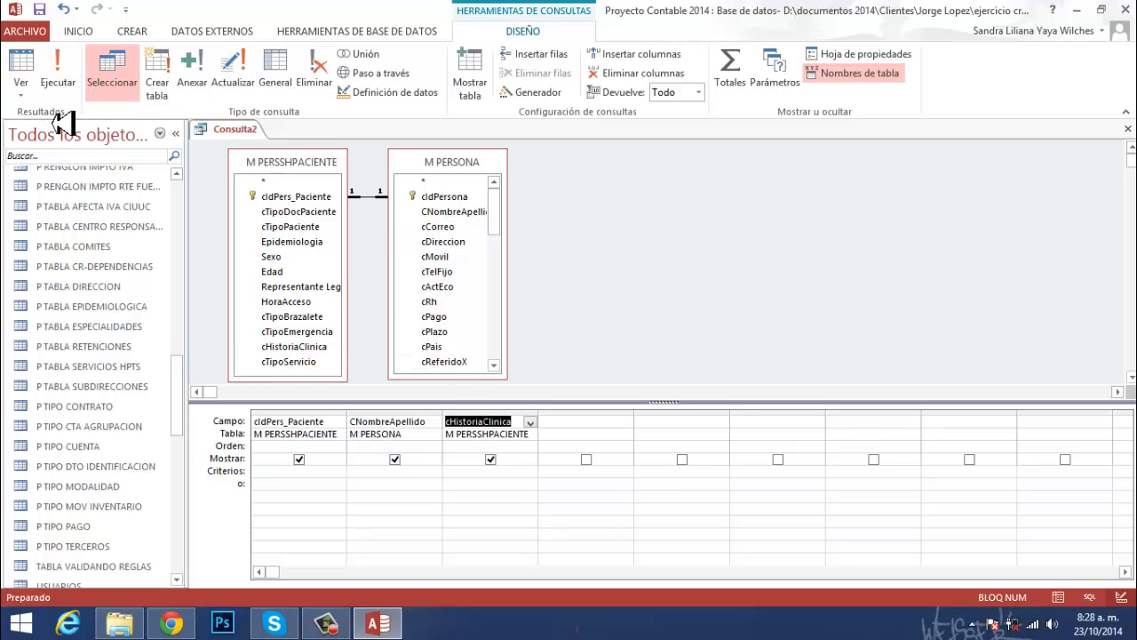
Run the query and widen the Nombre y Apellido column to fit its contents
{"action": "left_click", "coordinate": [20, 90]}
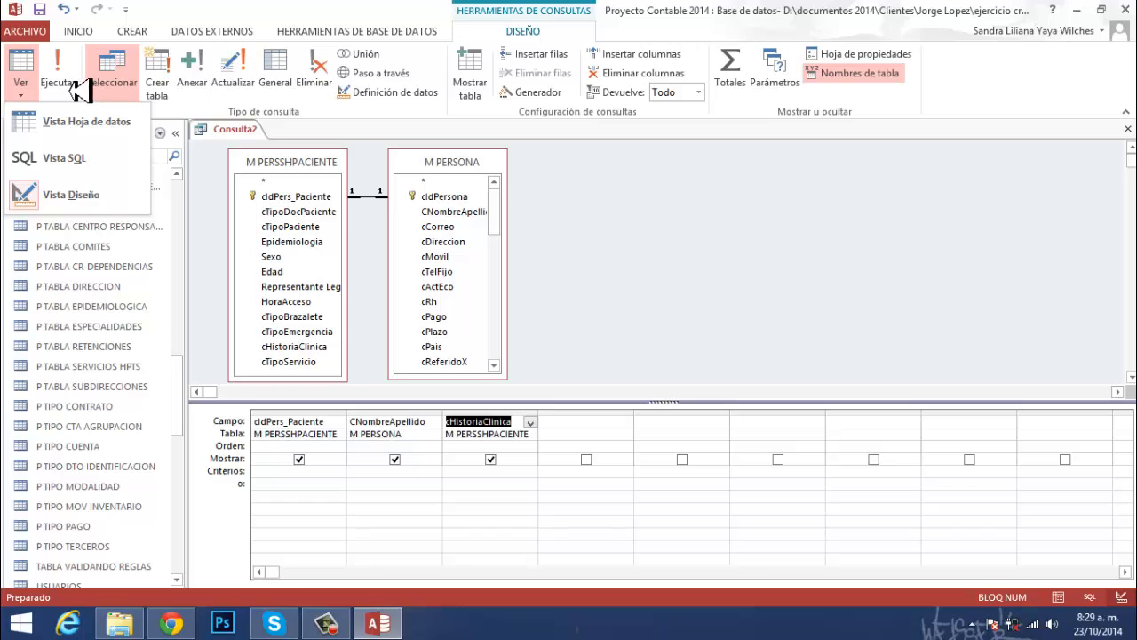
{"action": "left_click", "coordinate": [64, 92]}
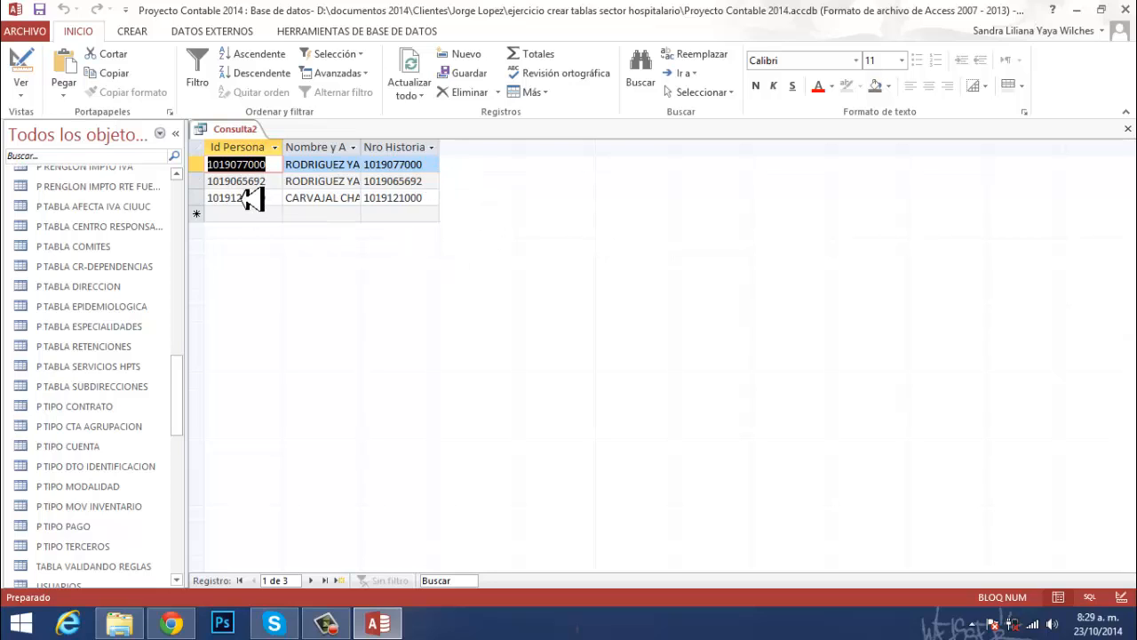
{"action": "double_click", "coordinate": [362, 149]}
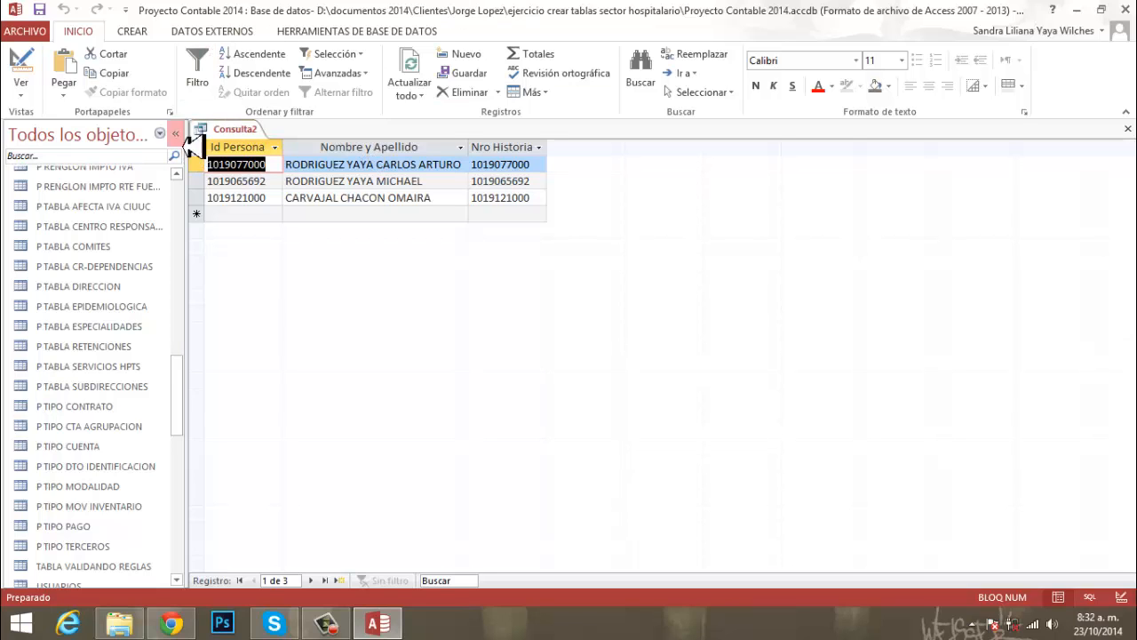
Save the query under the name C DCP SOMATOMETRIA 01
{"action": "right_click", "coordinate": [233, 135]}
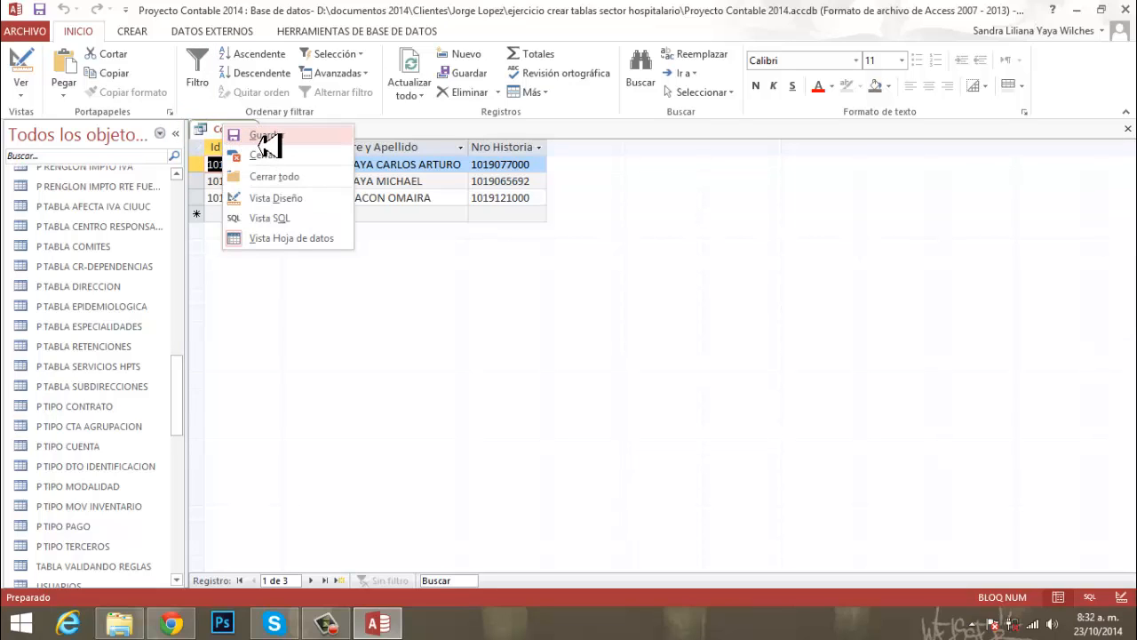
{"action": "left_click", "coordinate": [265, 137]}
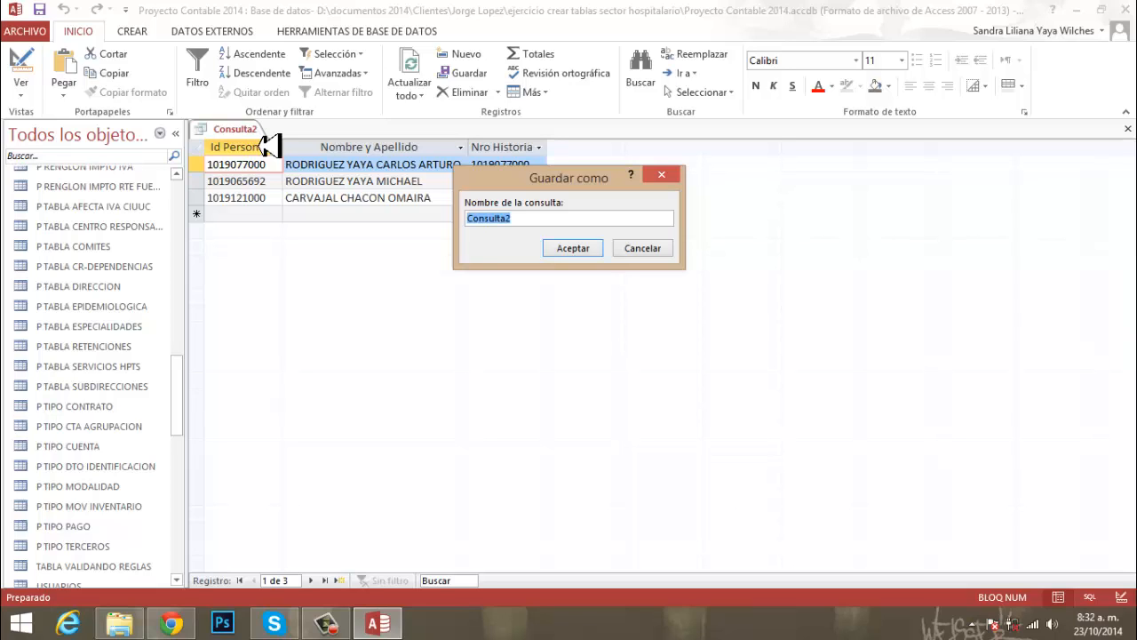
{"action": "key", "text": "BackSpace"}
{"action": "key", "text": "Caps_Lock"}
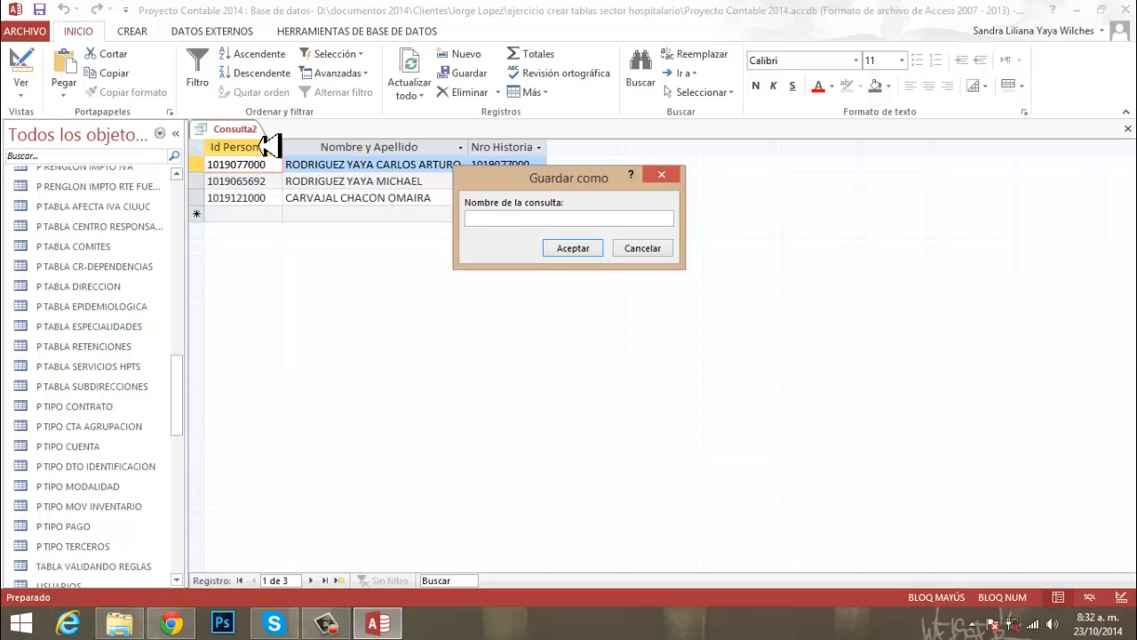
{"action": "type", "text": "C"}
{"action": "type", "text": "DCP"}
{"action": "type", "text": "SOMATOMETRIA 01"}
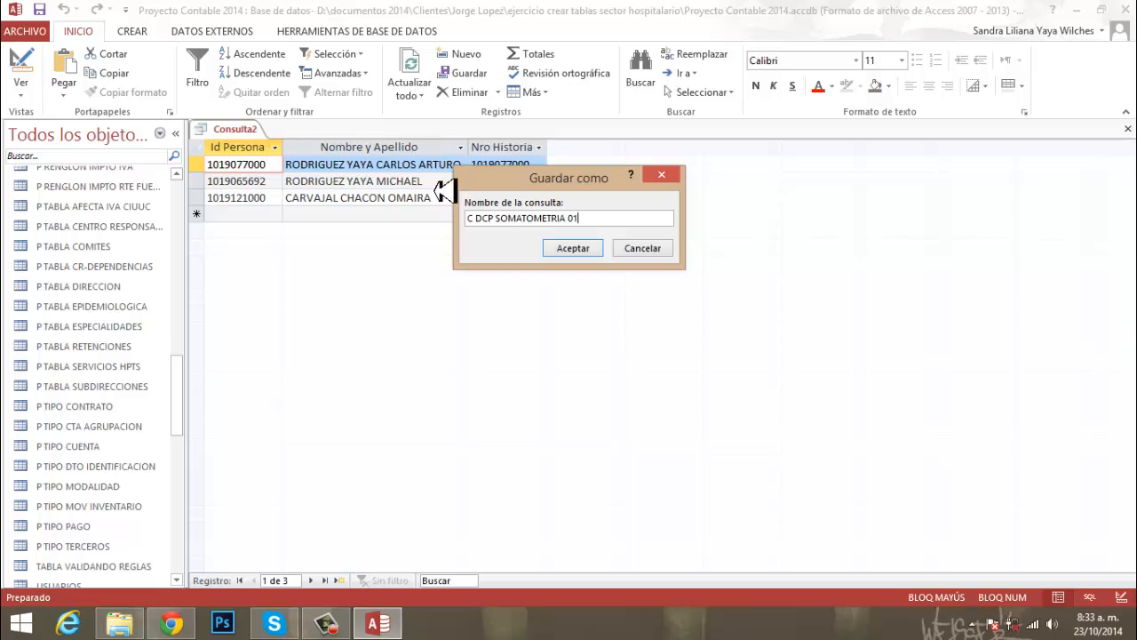
{"action": "left_click", "coordinate": [573, 251]}
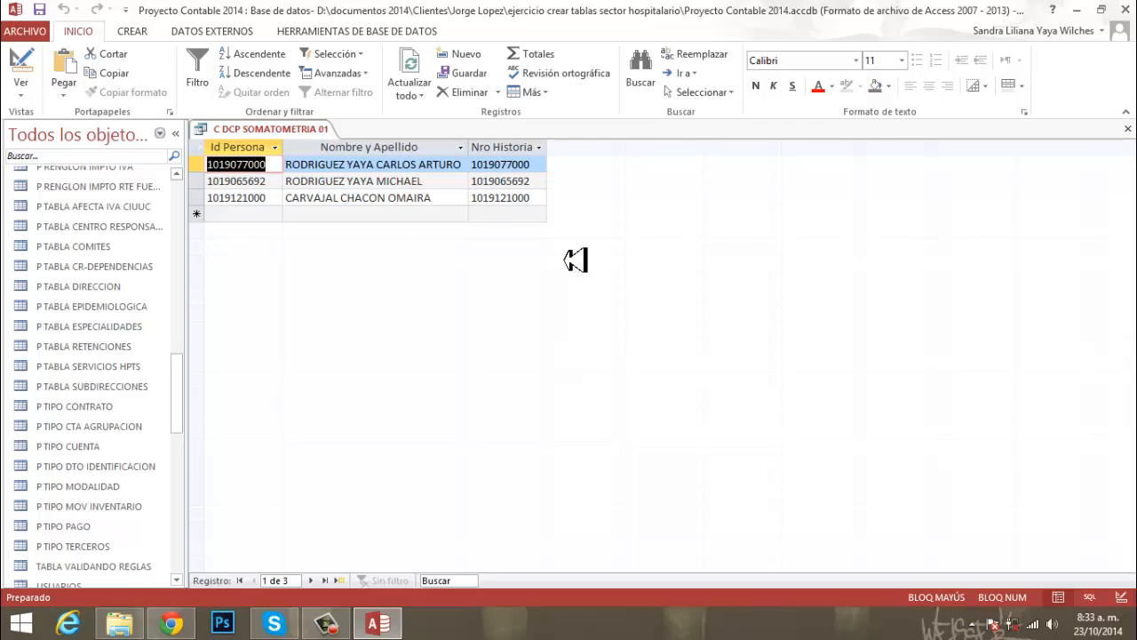
Close all open objects and locate the saved C DCP SOMATOMETRIA 01 query among the database's queries
{"action": "right_click", "coordinate": [258, 130]}
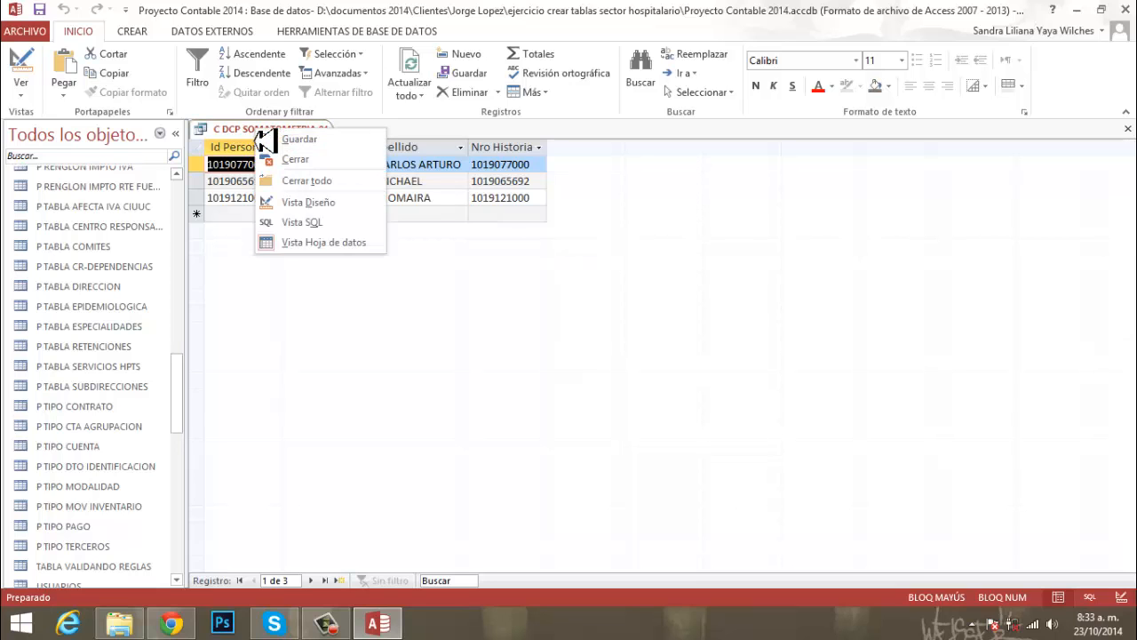
{"action": "left_click", "coordinate": [324, 174]}
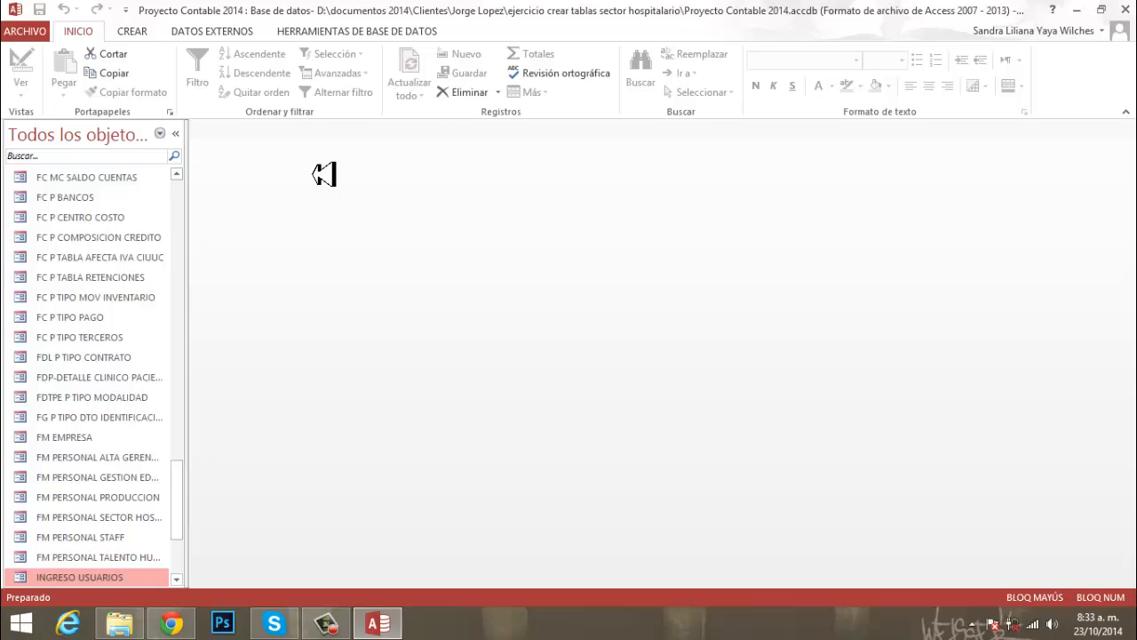
{"action": "scroll", "coordinate": [183, 189], "scroll_direction": "up", "scroll_amount": 2}
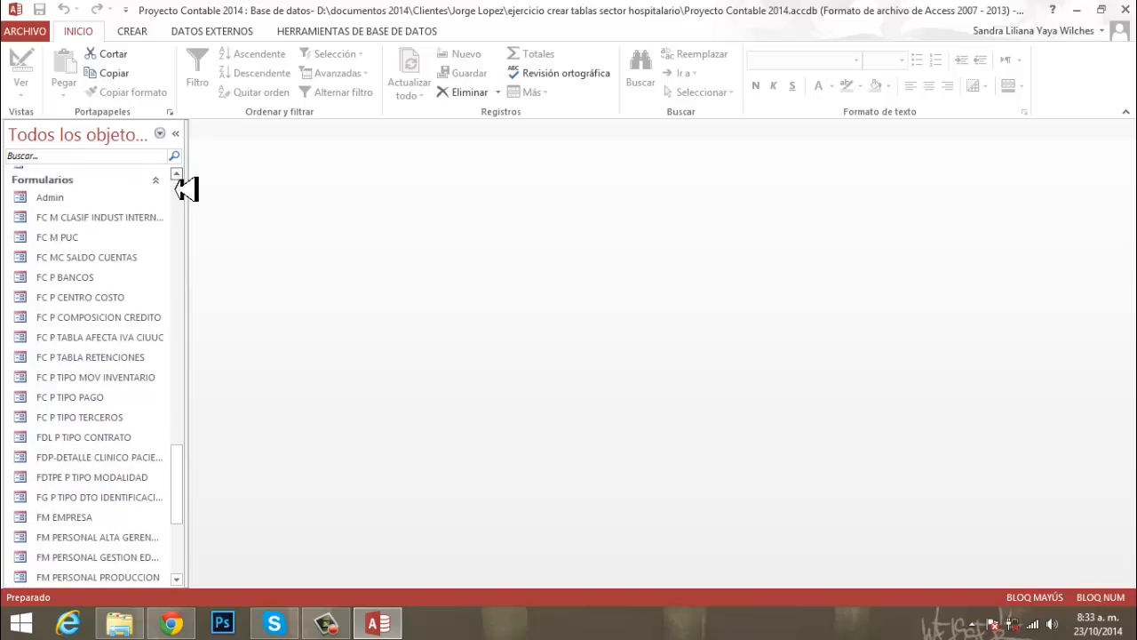
{"action": "left_click_drag", "start_coordinate": [186, 469], "coordinate": [180, 184]}
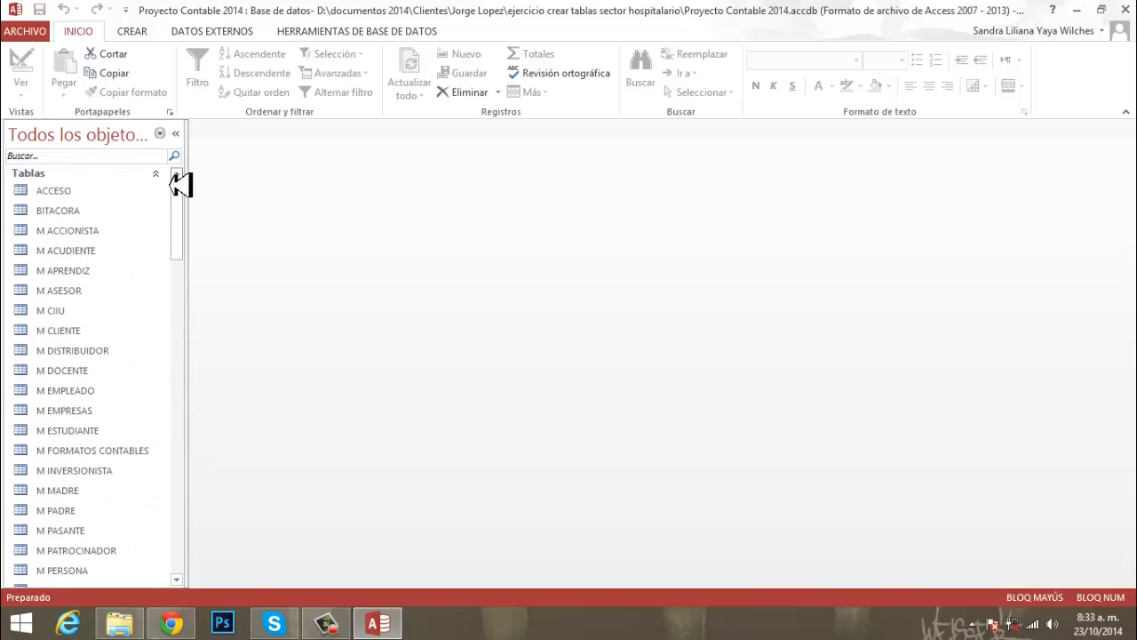
{"action": "scroll", "coordinate": [56, 293], "scroll_direction": "down", "scroll_amount": 9}
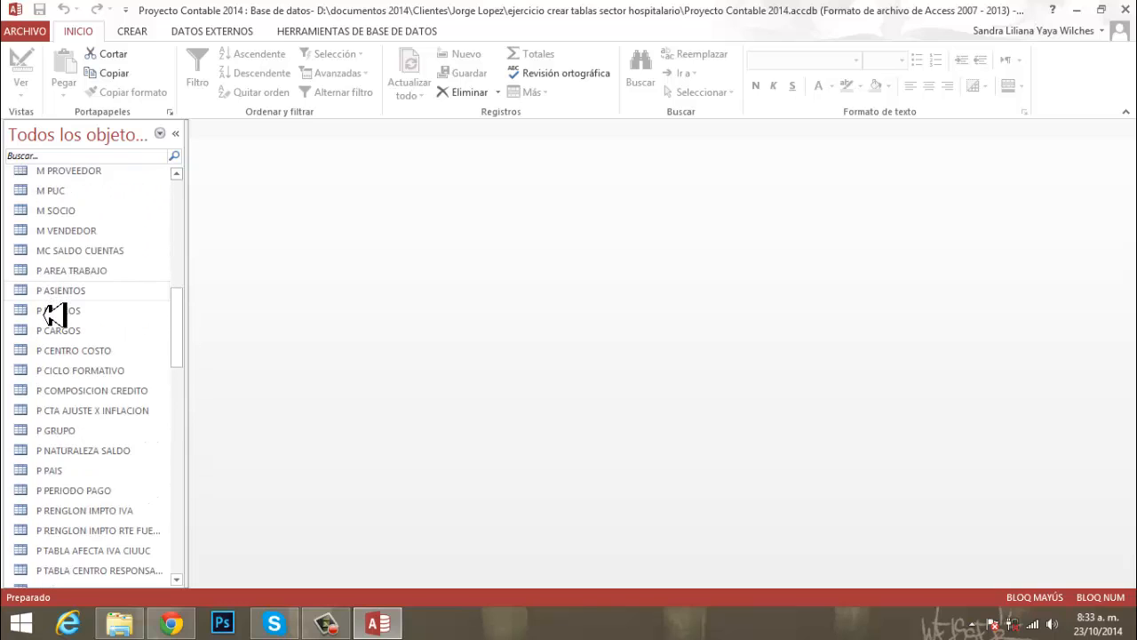
{"action": "scroll", "coordinate": [53, 315], "scroll_direction": "down", "scroll_amount": 12}
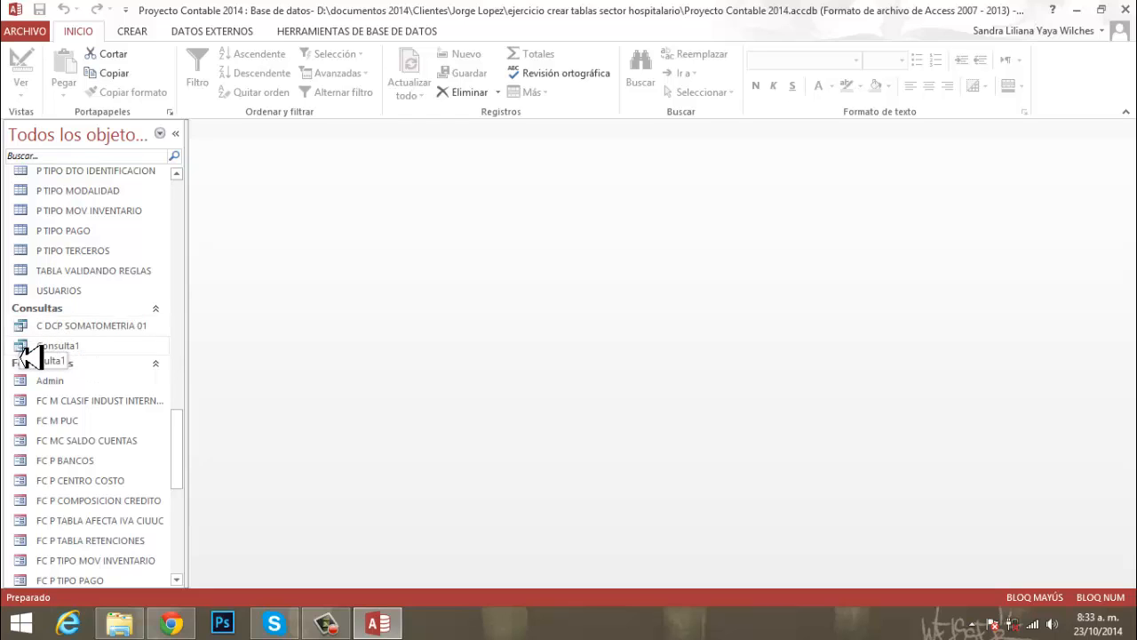
{"action": "left_click", "coordinate": [103, 333]}
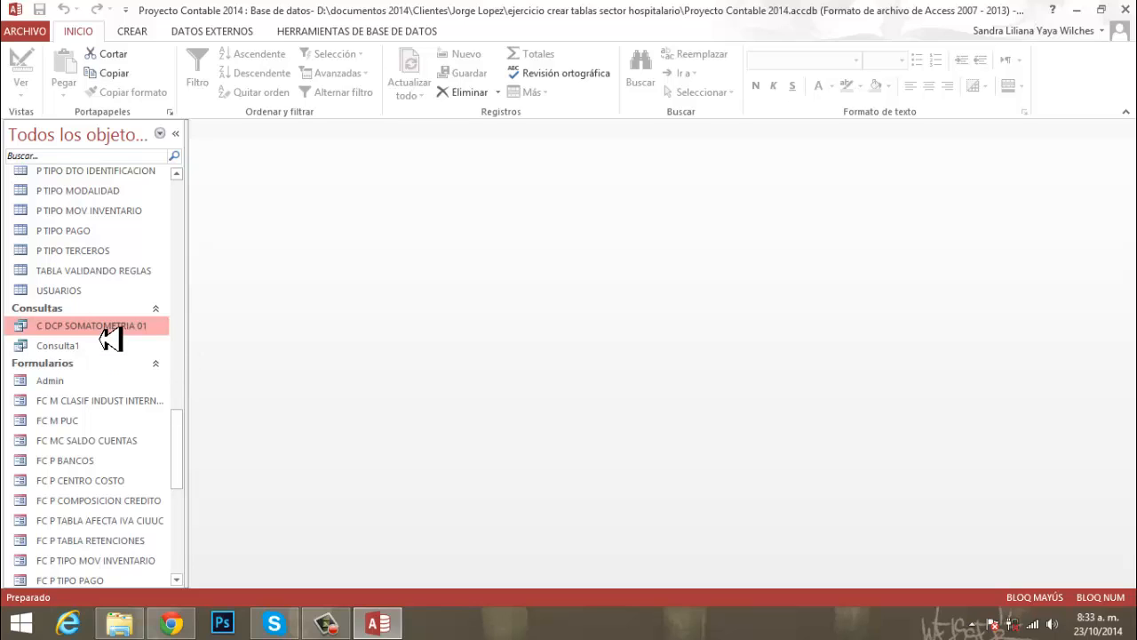
Open the C DCP SOMATOMETRIA 01 query in Design view to review its tables and fields, and close it
{"action": "right_click", "coordinate": [111, 340]}
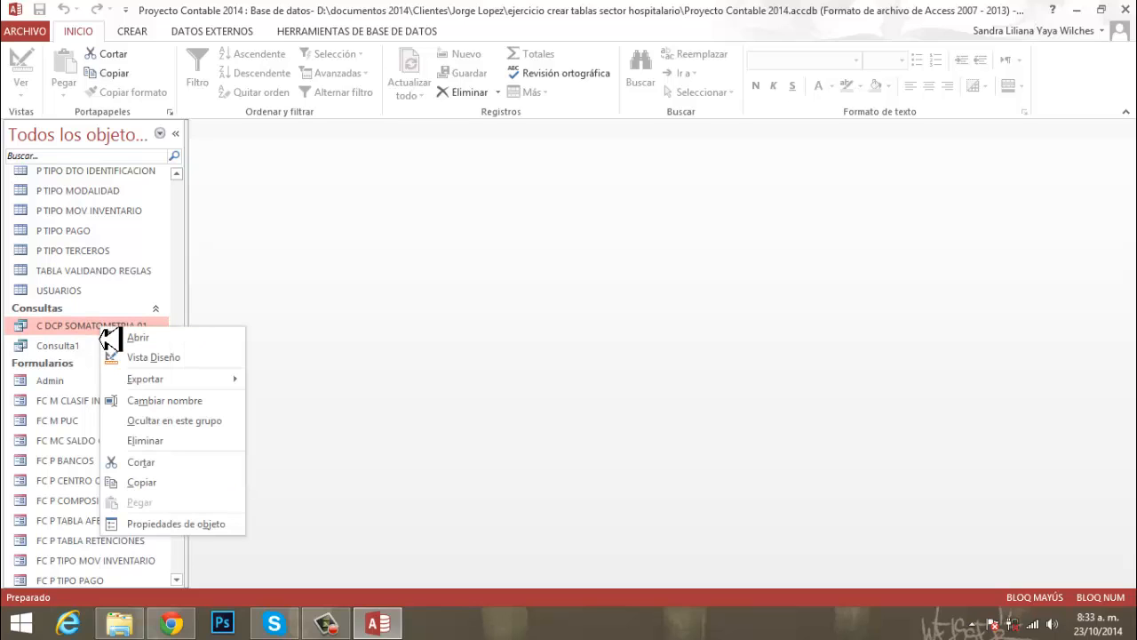
{"action": "left_click", "coordinate": [160, 364]}
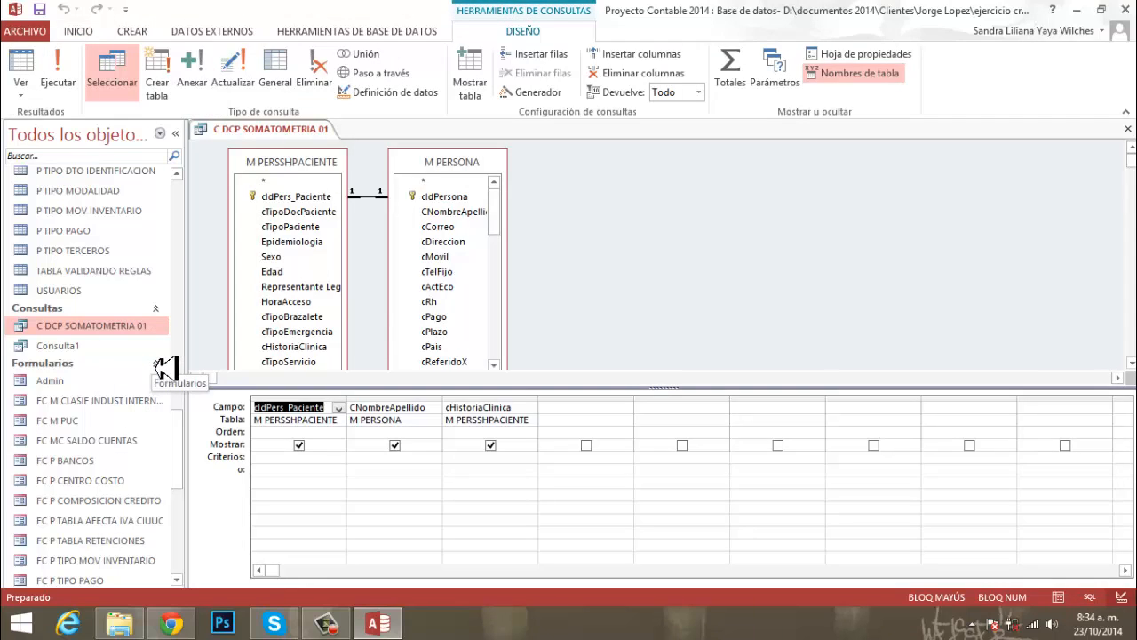
{"action": "right_click", "coordinate": [269, 133]}
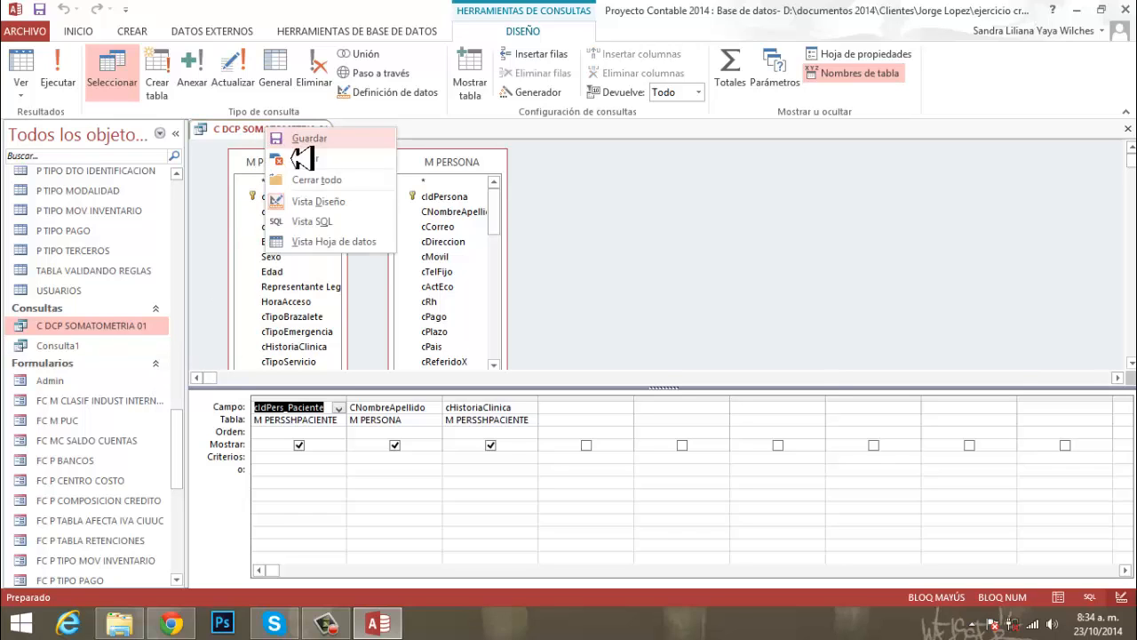
{"action": "left_click", "coordinate": [302, 159]}
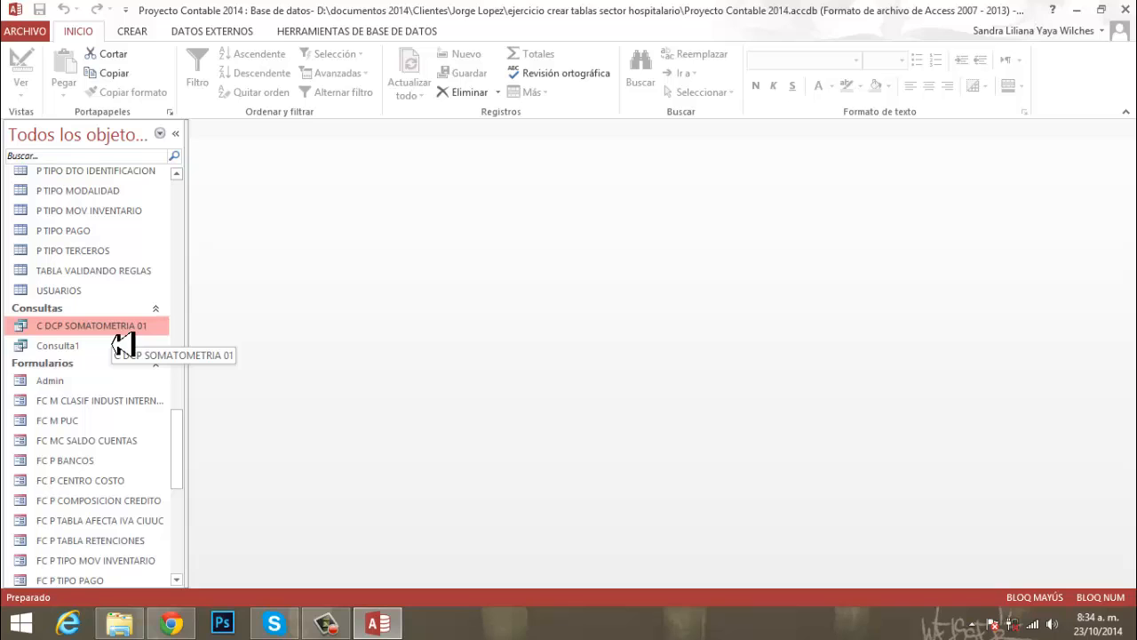
Create a new table and save it under the name M DCP SOMATOMETRIA
{"action": "left_click", "coordinate": [133, 34]}
{"action": "left_click", "coordinate": [99, 89]}
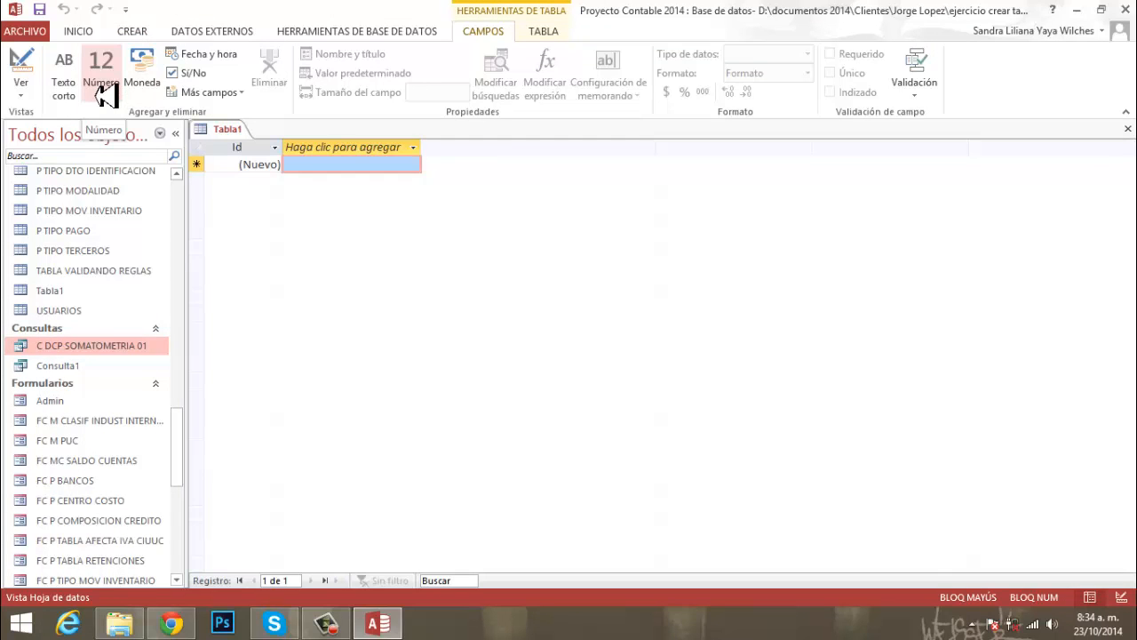
{"action": "right_click", "coordinate": [224, 134]}
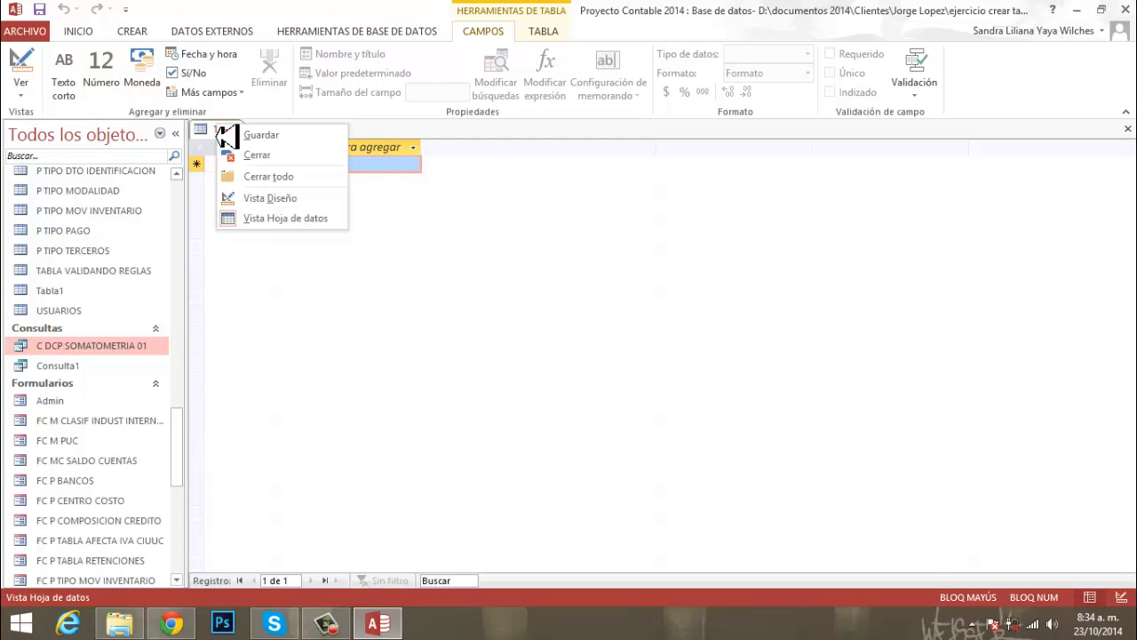
{"action": "left_click", "coordinate": [260, 137]}
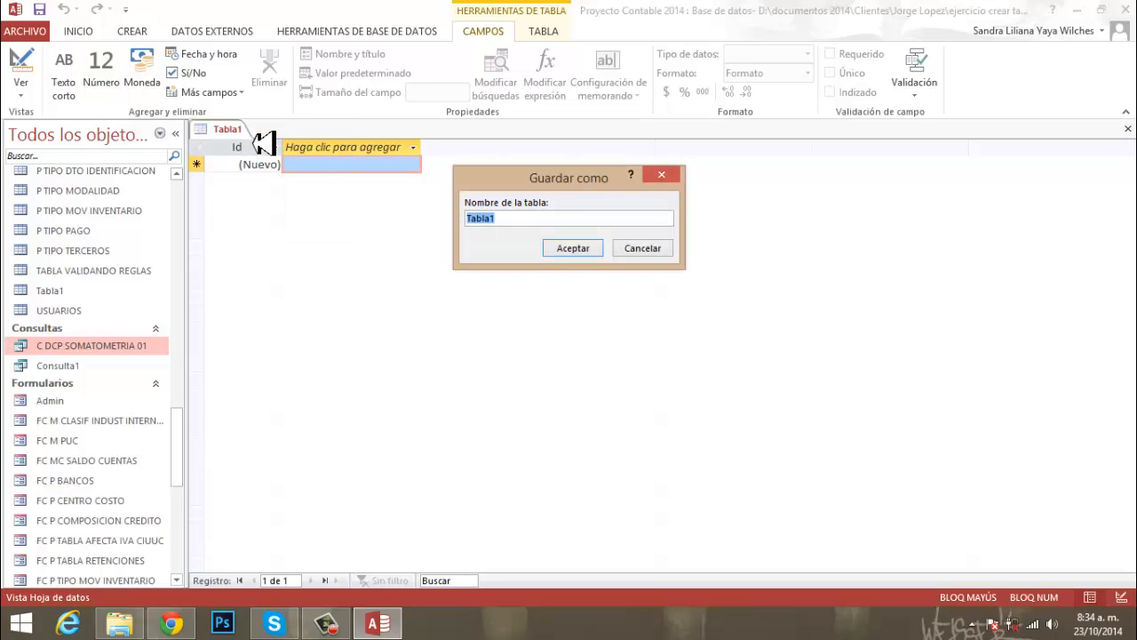
{"action": "type", "text": "M"}
{"action": "type", "text": "DCP SOMATO"}
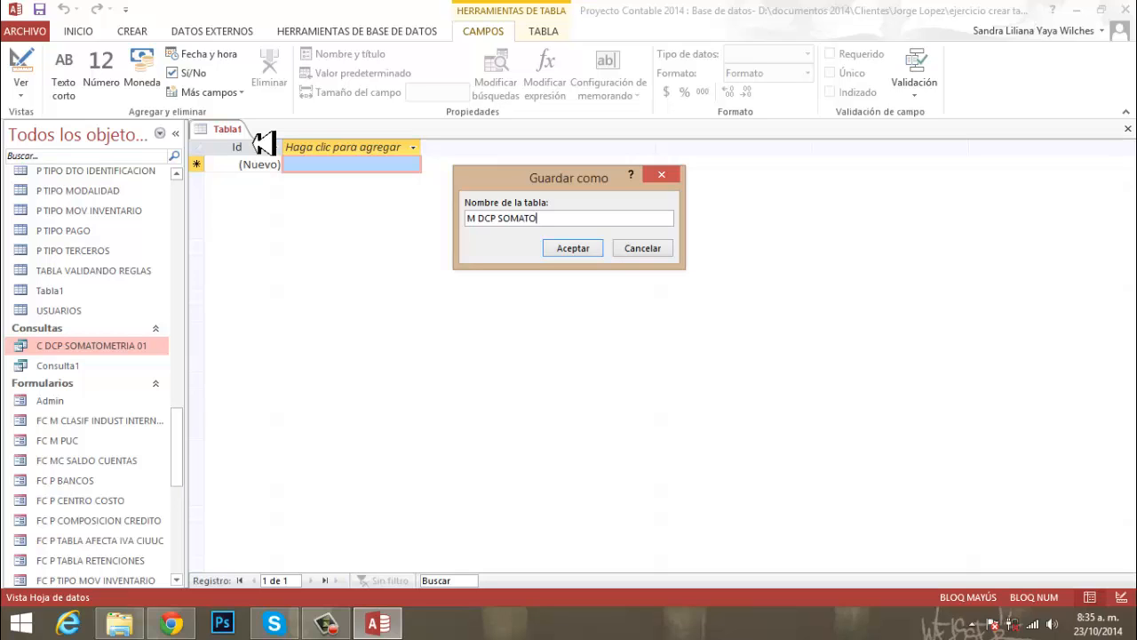
{"action": "type", "text": "METRIA"}
{"action": "left_click", "coordinate": [581, 250]}
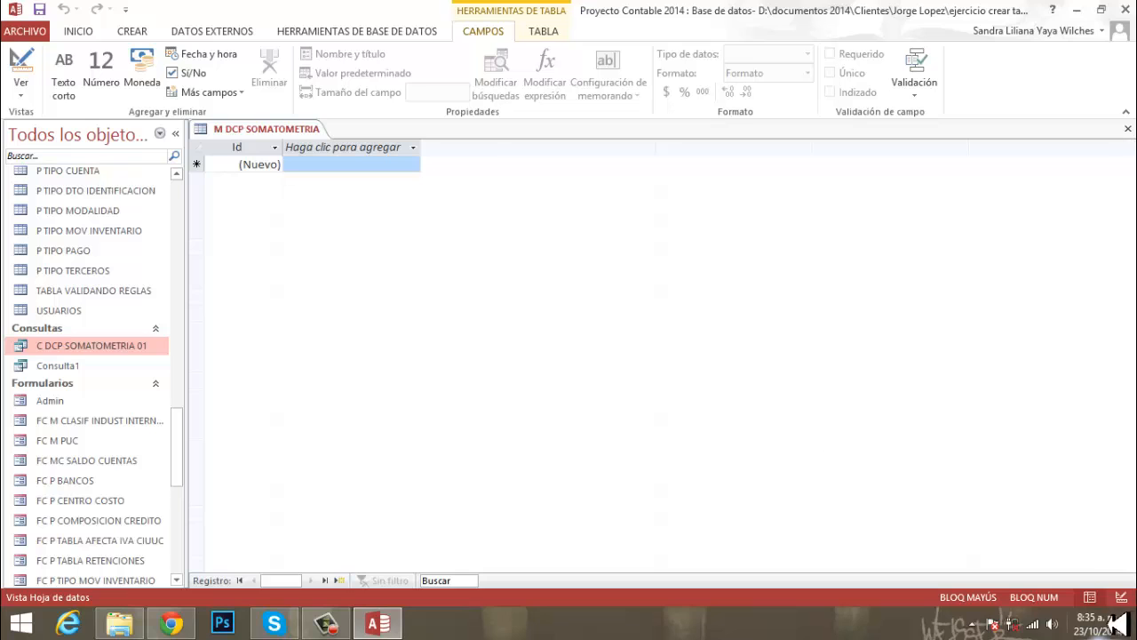
In Design view, rename the primary key field to cIdPacienteSomatometria and set its data type to Texto corto
{"action": "left_click", "coordinate": [1122, 599]}
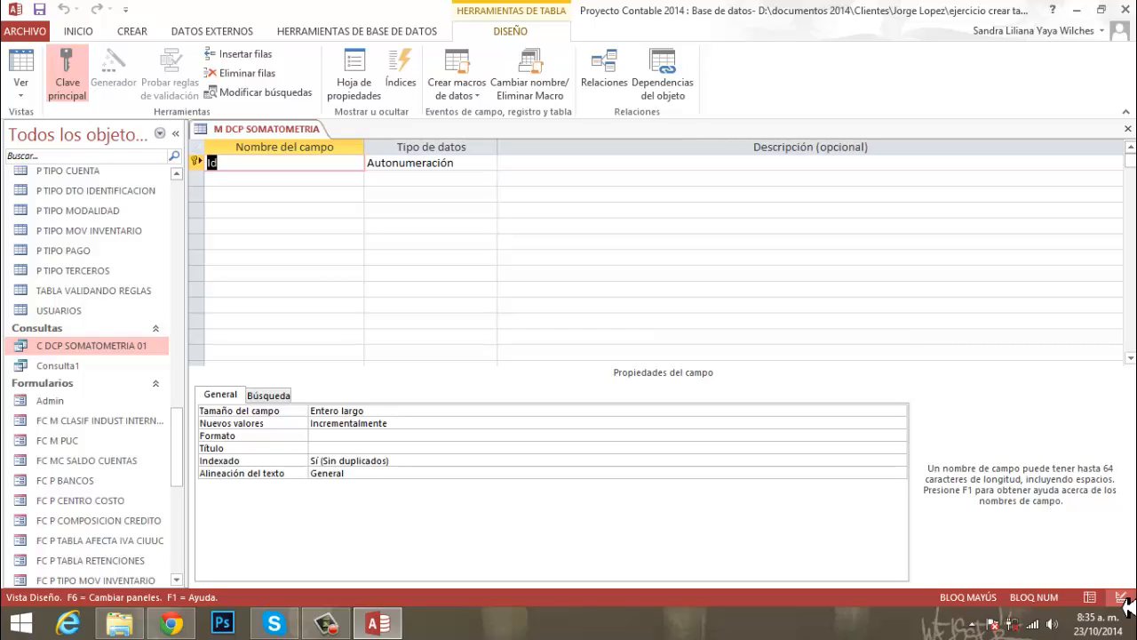
{"action": "type", "text": "C"}
{"action": "key", "text": "BackSpace"}
{"action": "key", "text": "Caps_Lock"}
{"action": "type", "text": "c"}
{"action": "type", "text": "ld"}
{"action": "type", "text": "P"}
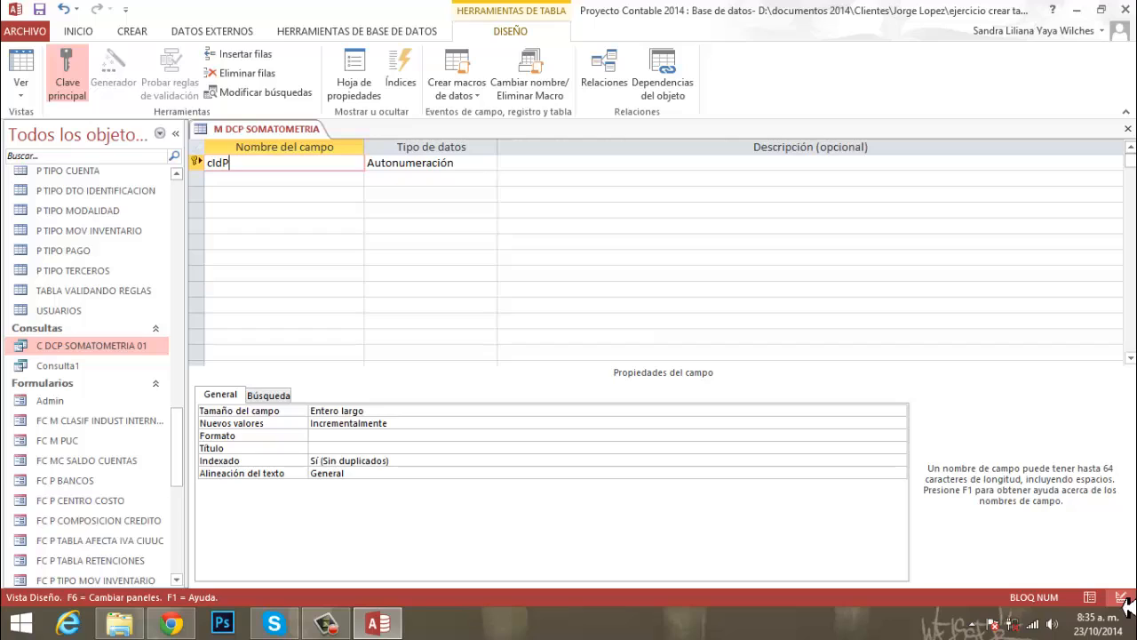
{"action": "type", "text": "acienteSomatometria"}
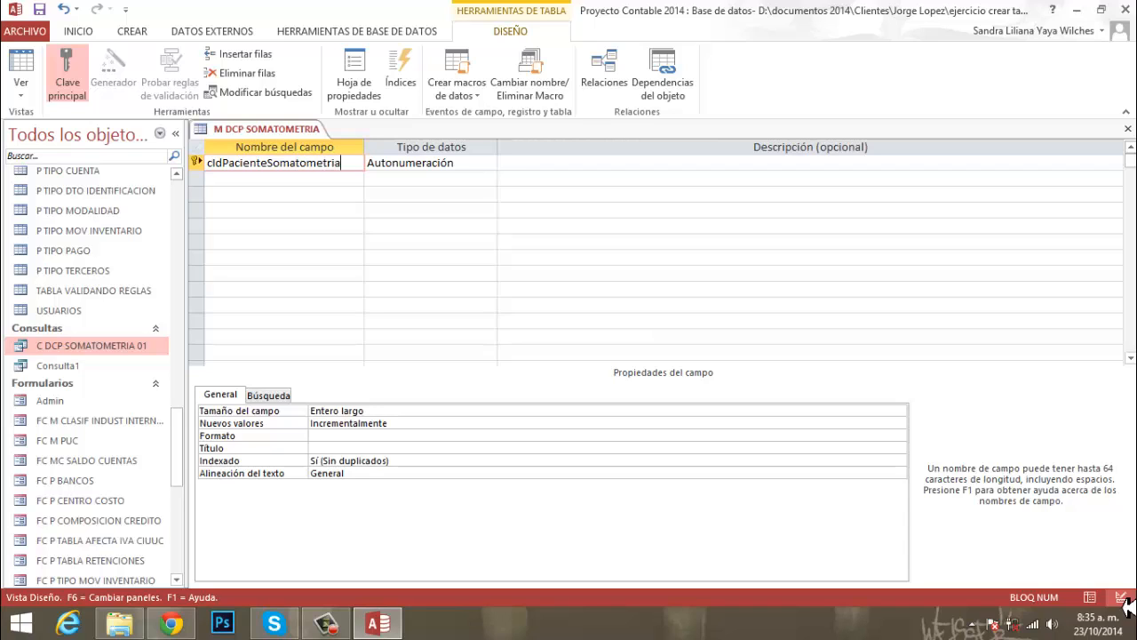
{"action": "key", "text": "Tab"}
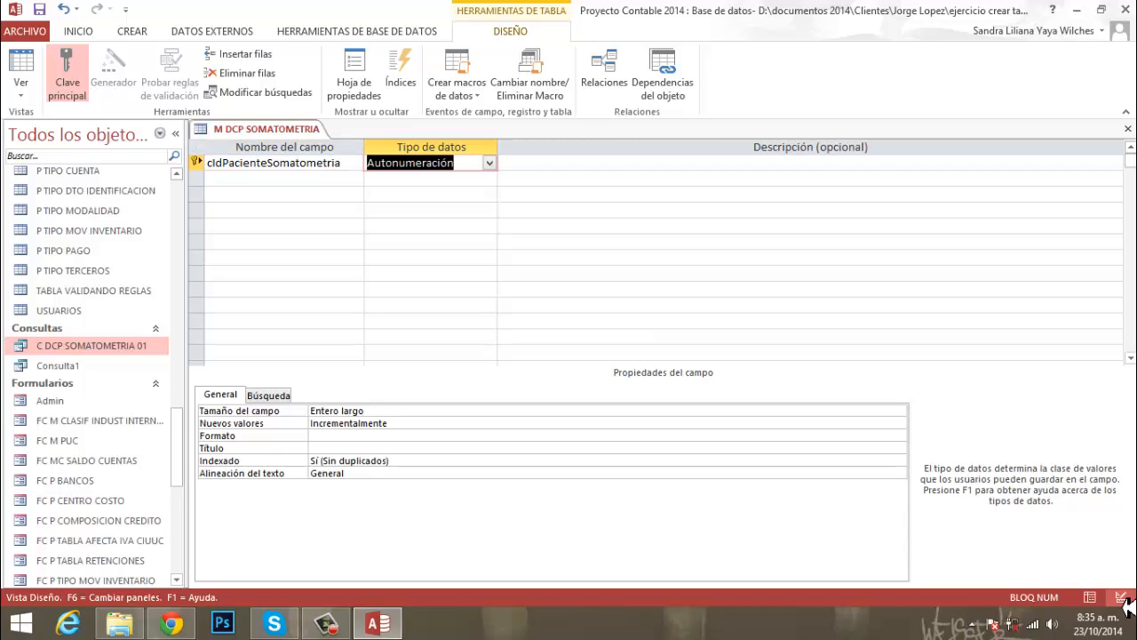
{"action": "type", "text": "texto corto"}
{"action": "key", "text": "Tab"}
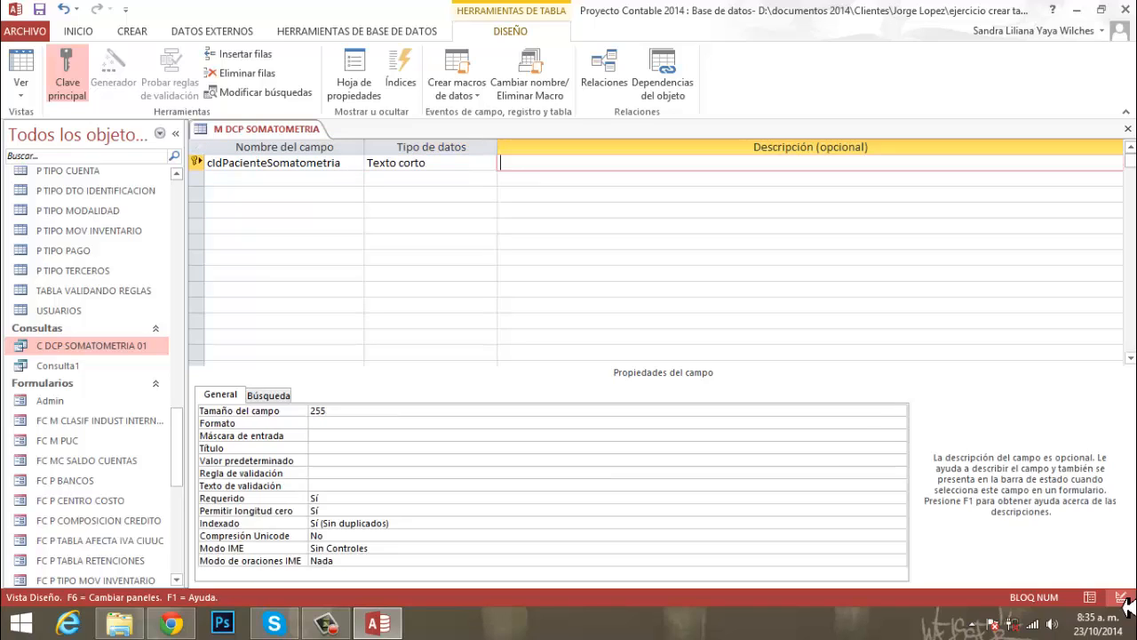
Give the cIdPacienteSomatometria field the description "Aqui guardaré el codigo del paciente"
{"action": "type", "text": "Aqui"}
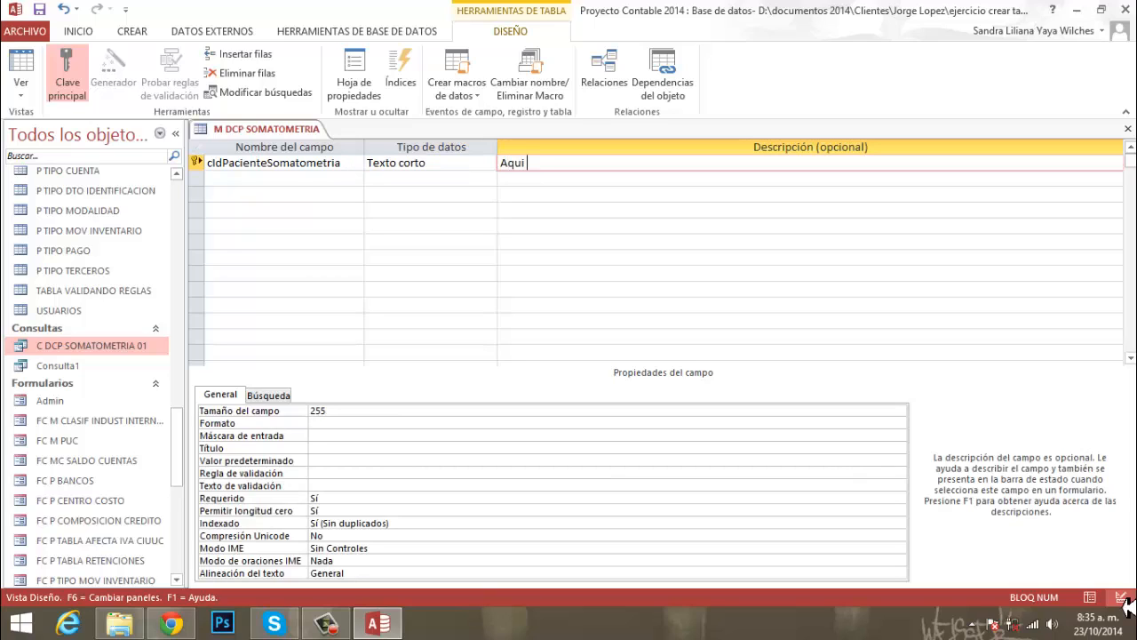
{"action": "type", "text": " guardaré el codigo"}
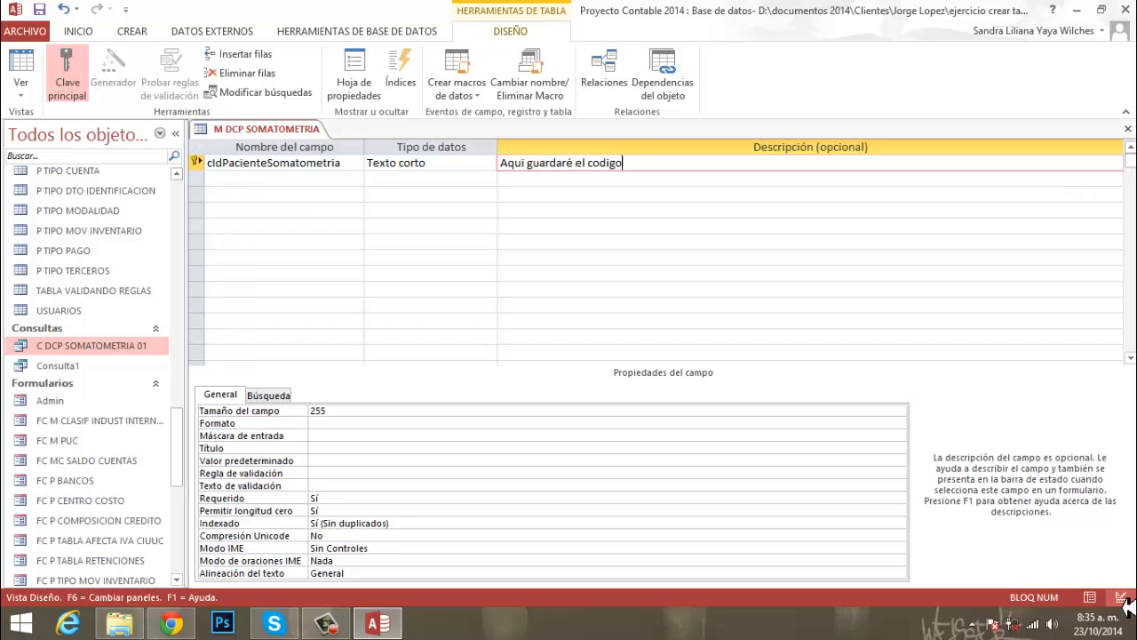
{"action": "type", "text": " del paciente"}
{"action": "key", "text": "Return"}
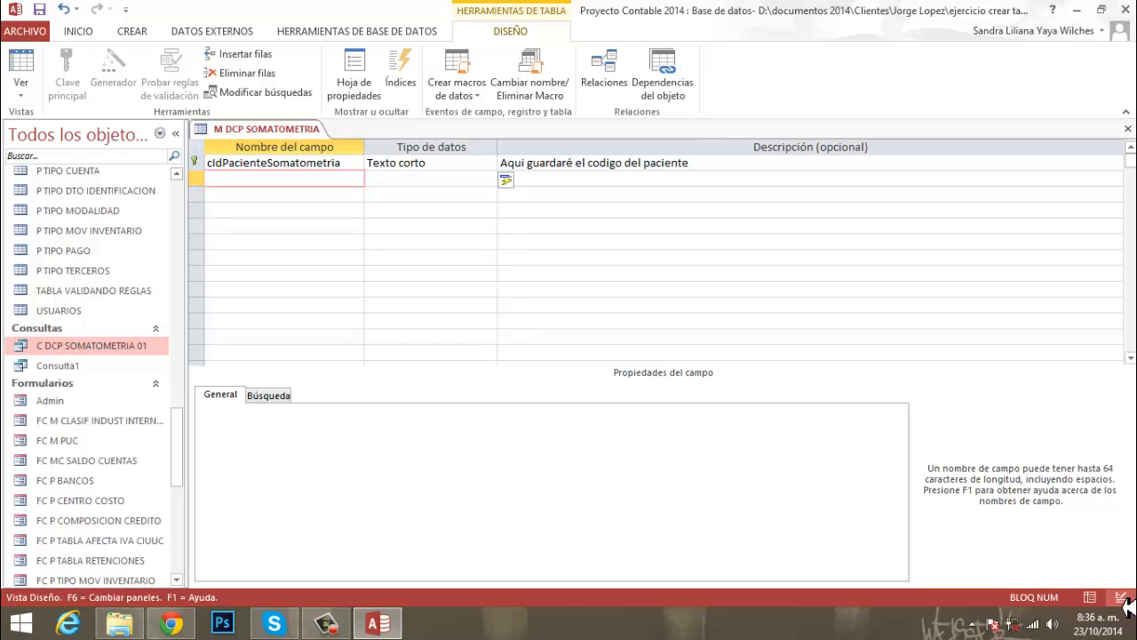
Add a Texto corto field named cpeso with the description "aqui se almacena el peso del paciente", and save the table
{"action": "type", "text": "cpeso"}
{"action": "key", "text": "Tab"}
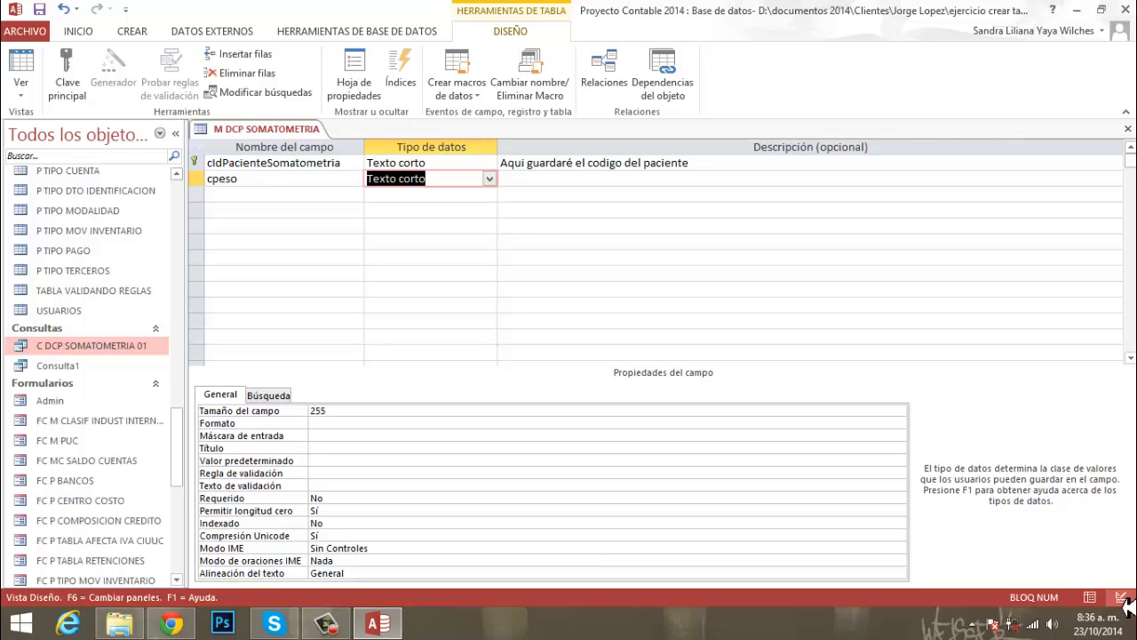
{"action": "key", "text": "Tab"}
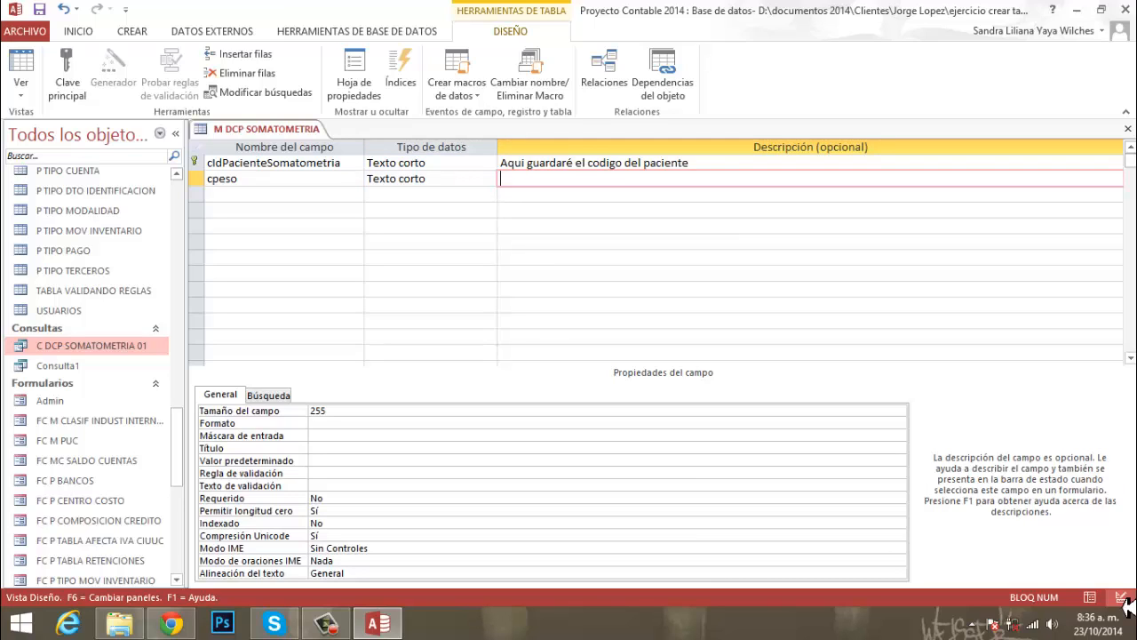
{"action": "type", "text": "aqui se almacena el pe"}
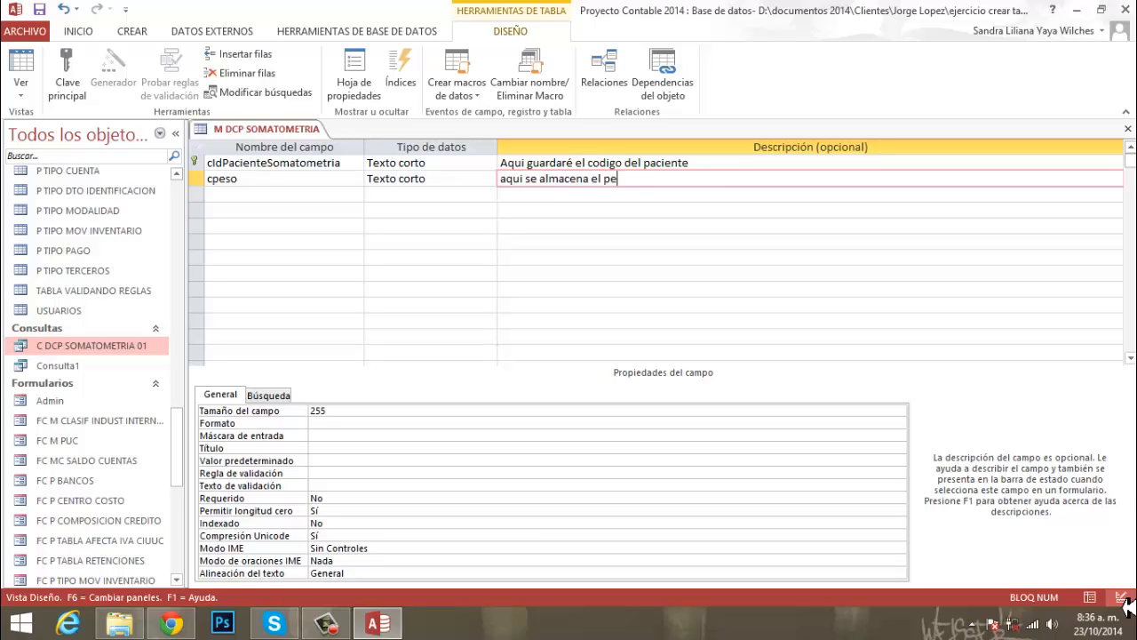
{"action": "type", "text": "so del paciente"}
{"action": "key", "text": "Tab"}
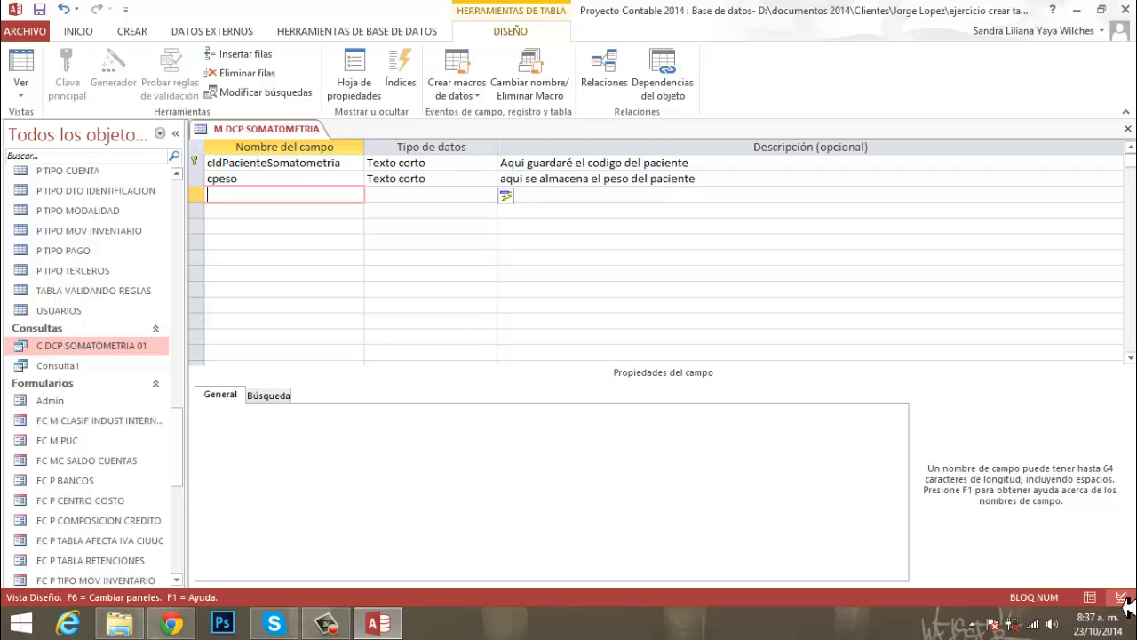
{"action": "right_click", "coordinate": [275, 130]}
{"action": "left_click", "coordinate": [298, 139]}
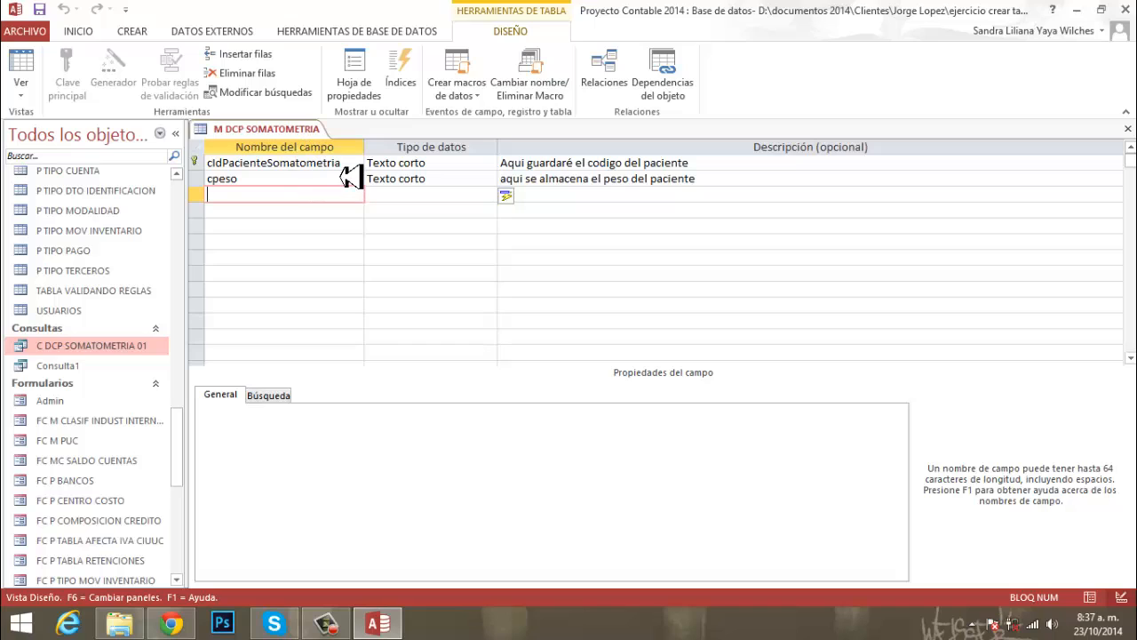
Start the Lookup Wizard for the cIdPacienteSomatometria field, taking its values from the C DCP SOMATOMETRIA 01 query
{"action": "left_click", "coordinate": [348, 169]}
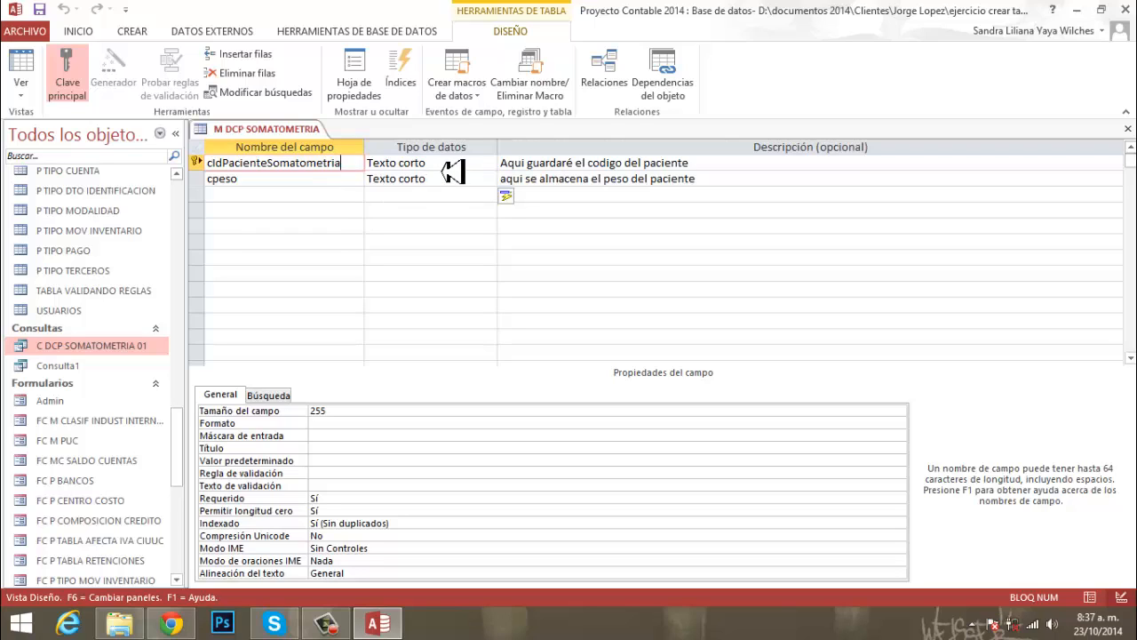
{"action": "left_click", "coordinate": [452, 171]}
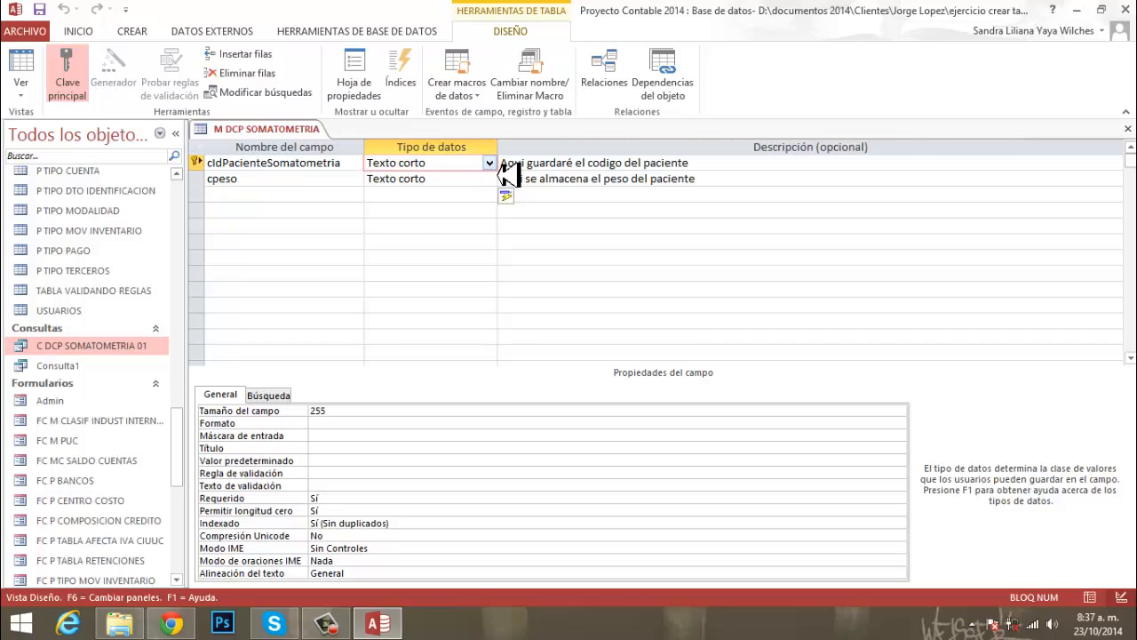
{"action": "key", "text": "alt+Down"}
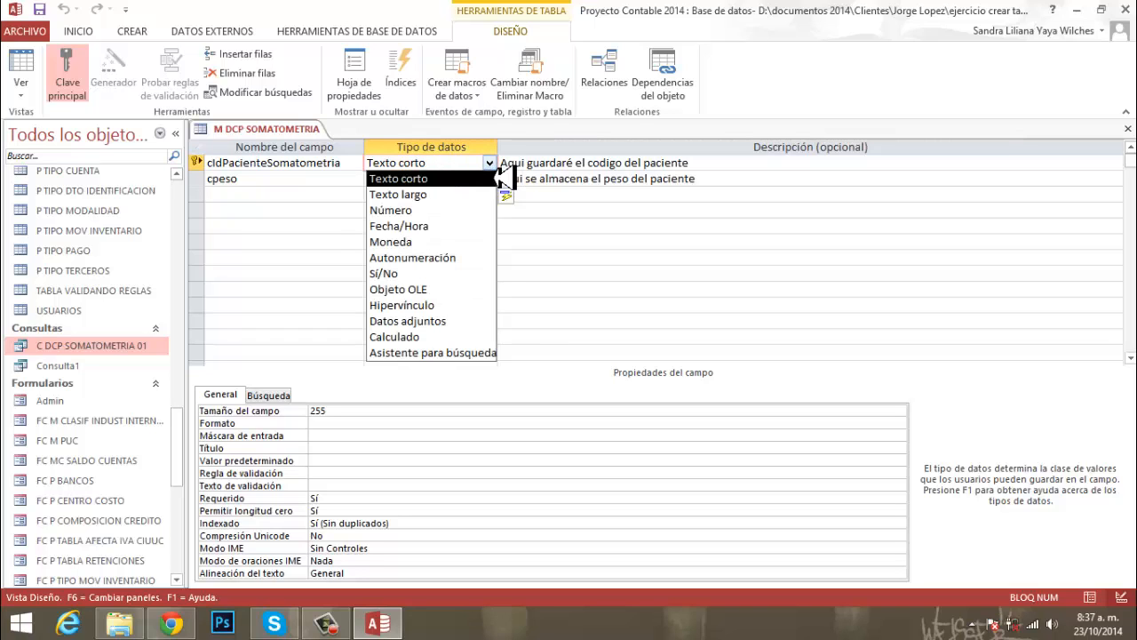
{"action": "left_click", "coordinate": [475, 354]}
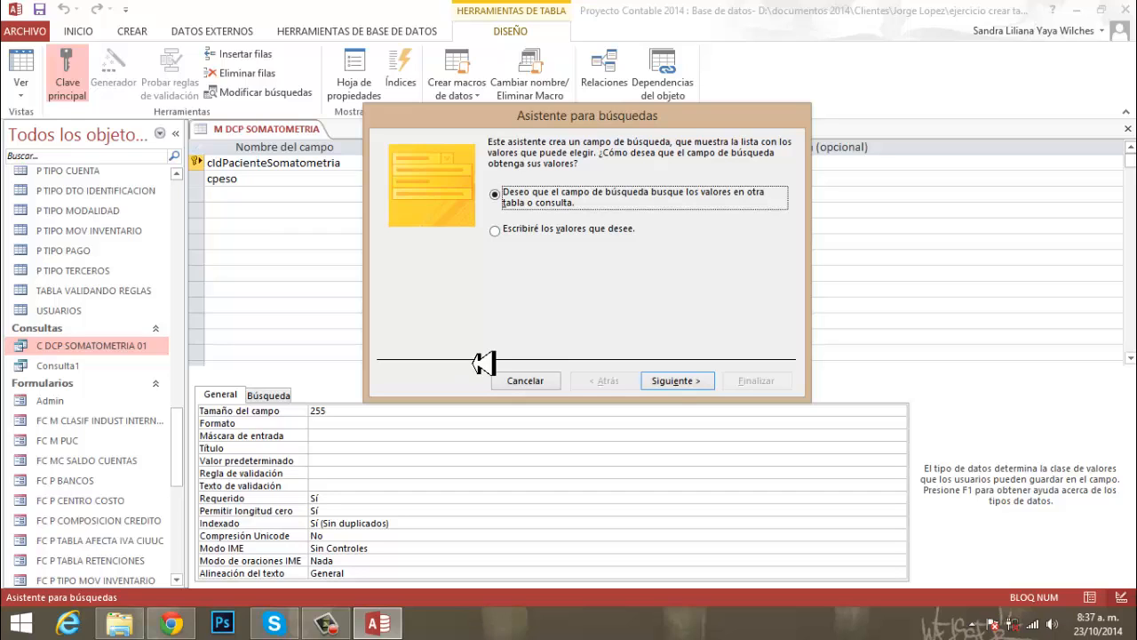
{"action": "left_click", "coordinate": [689, 384]}
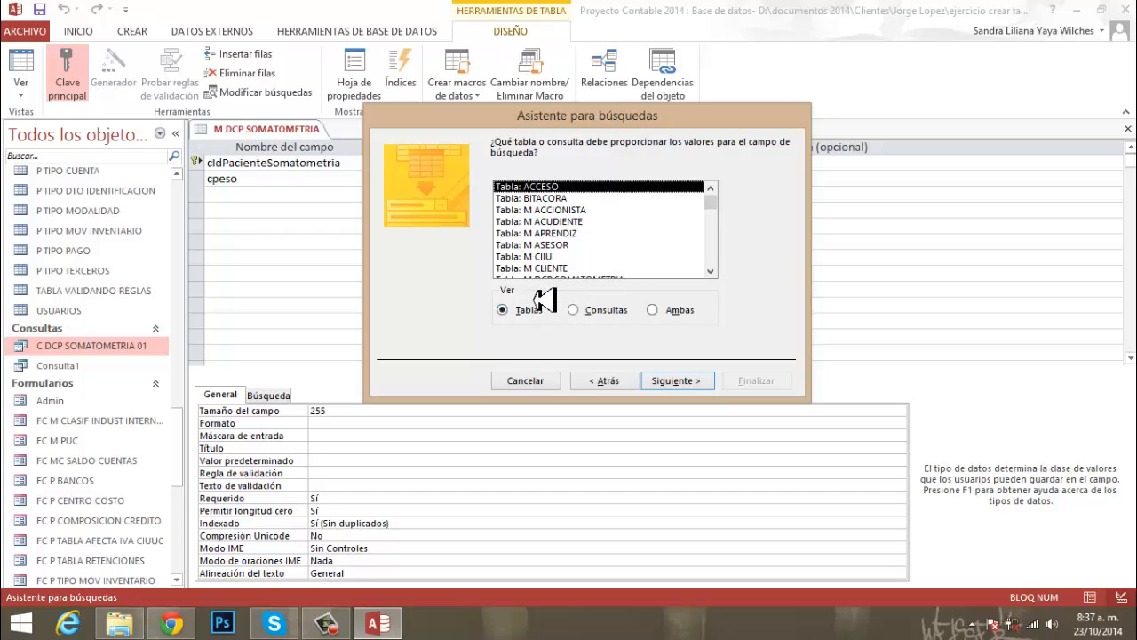
{"action": "left_click", "coordinate": [597, 318]}
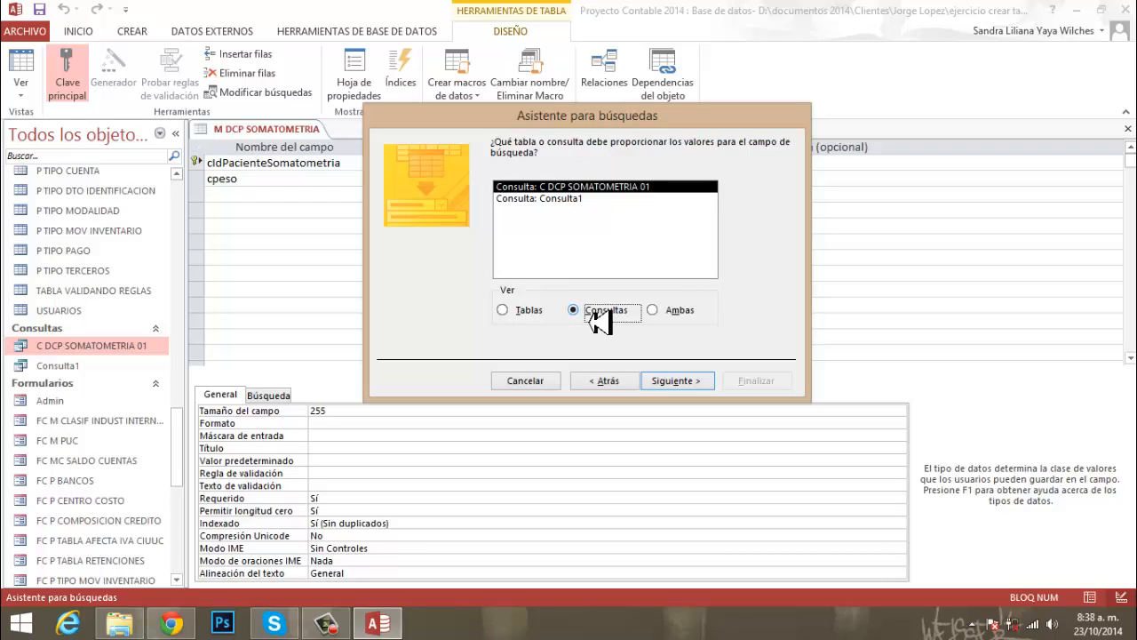
{"action": "left_click", "coordinate": [617, 188]}
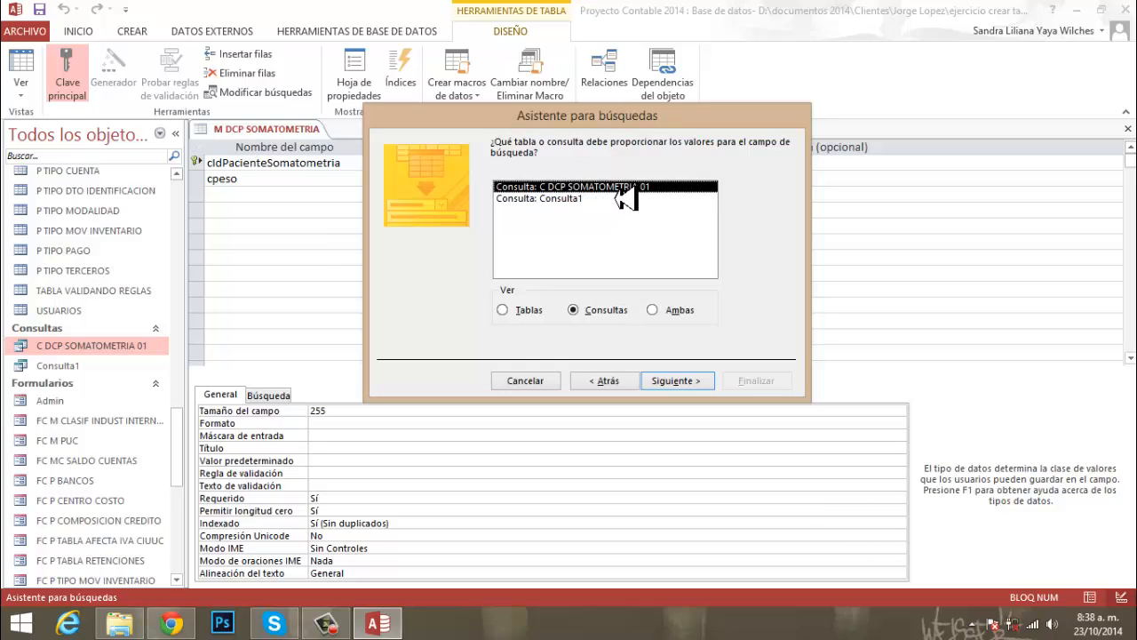
{"action": "left_click", "coordinate": [675, 381]}
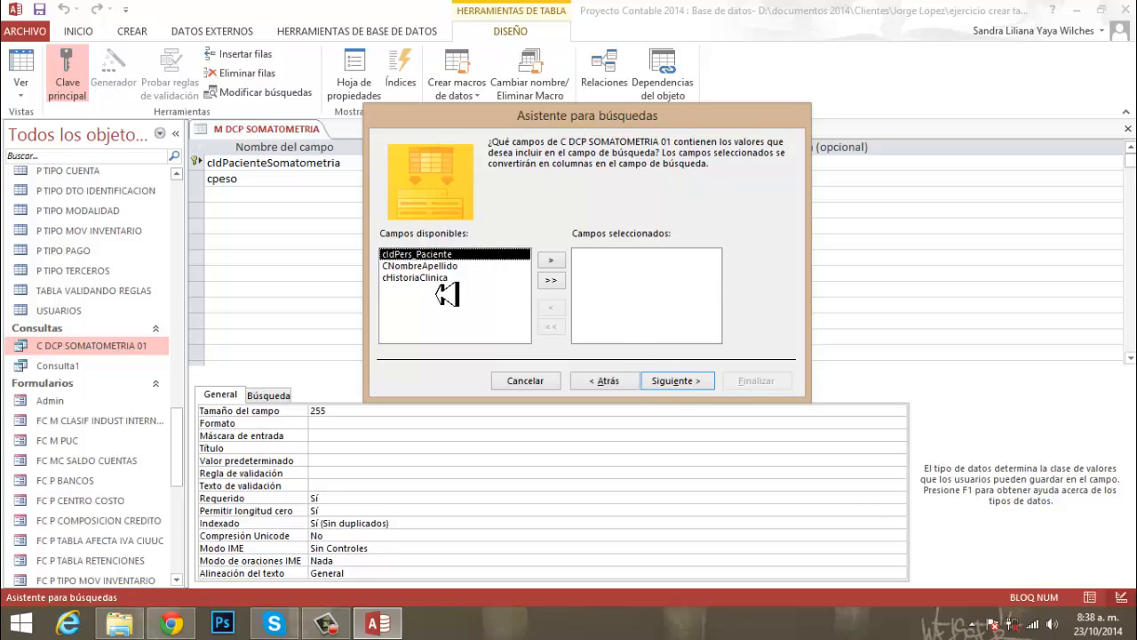
Include cIdPers_Paciente, CNombreApellido and cHistoriaClinica in the lookup and sort it ascending by cIdPers_Paciente
{"action": "left_click", "coordinate": [550, 280]}
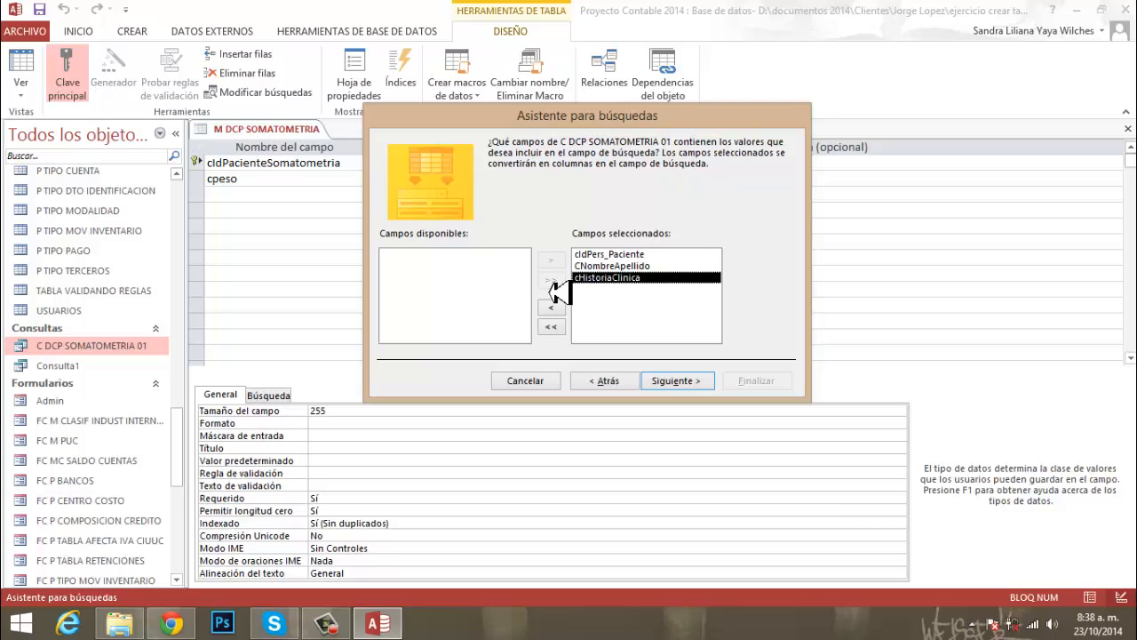
{"action": "left_click", "coordinate": [679, 382]}
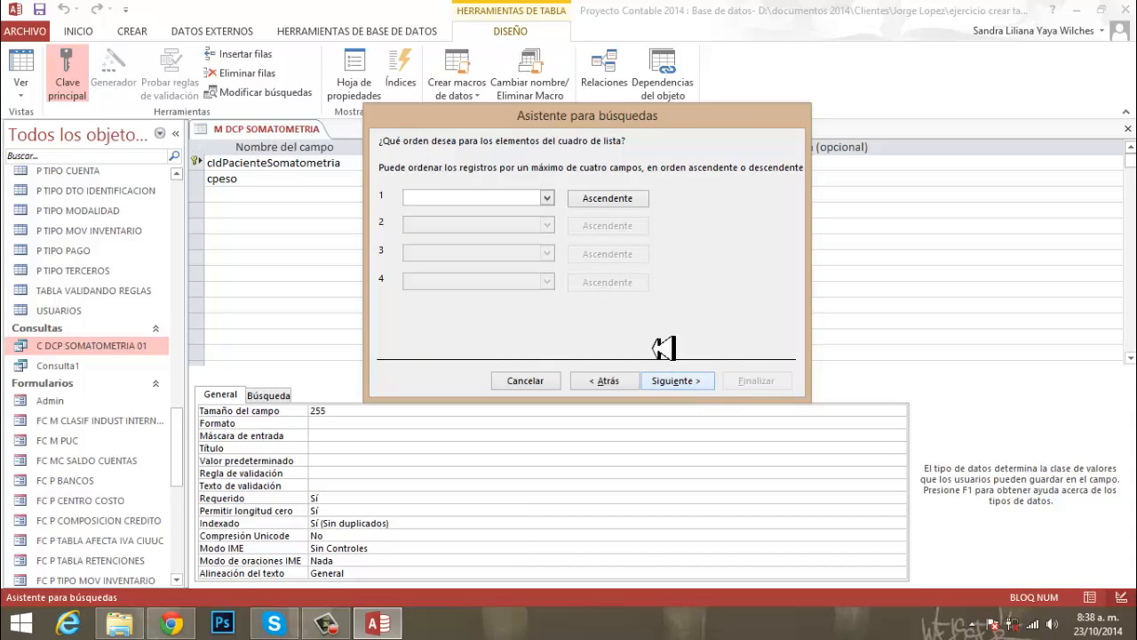
{"action": "left_click", "coordinate": [547, 198]}
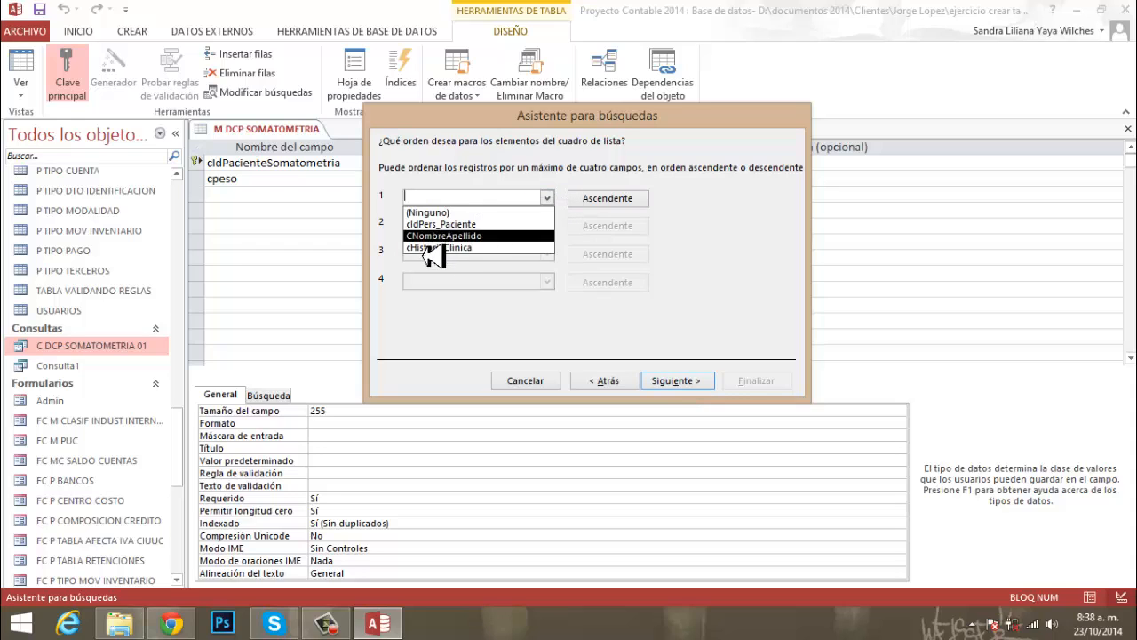
{"action": "left_click", "coordinate": [437, 228]}
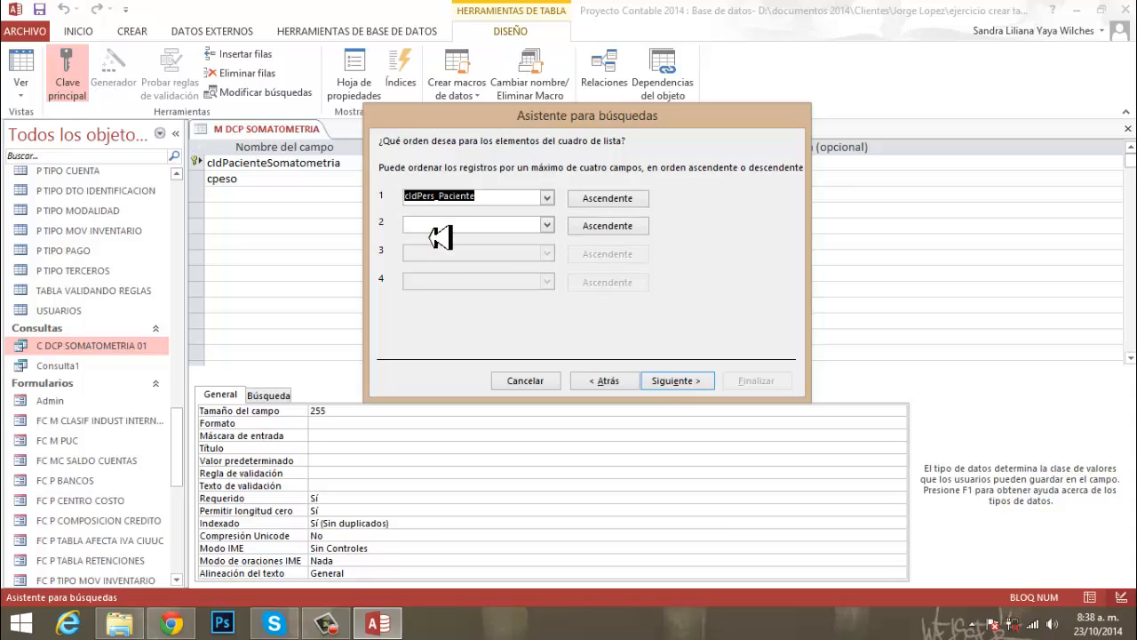
{"action": "left_click", "coordinate": [675, 380]}
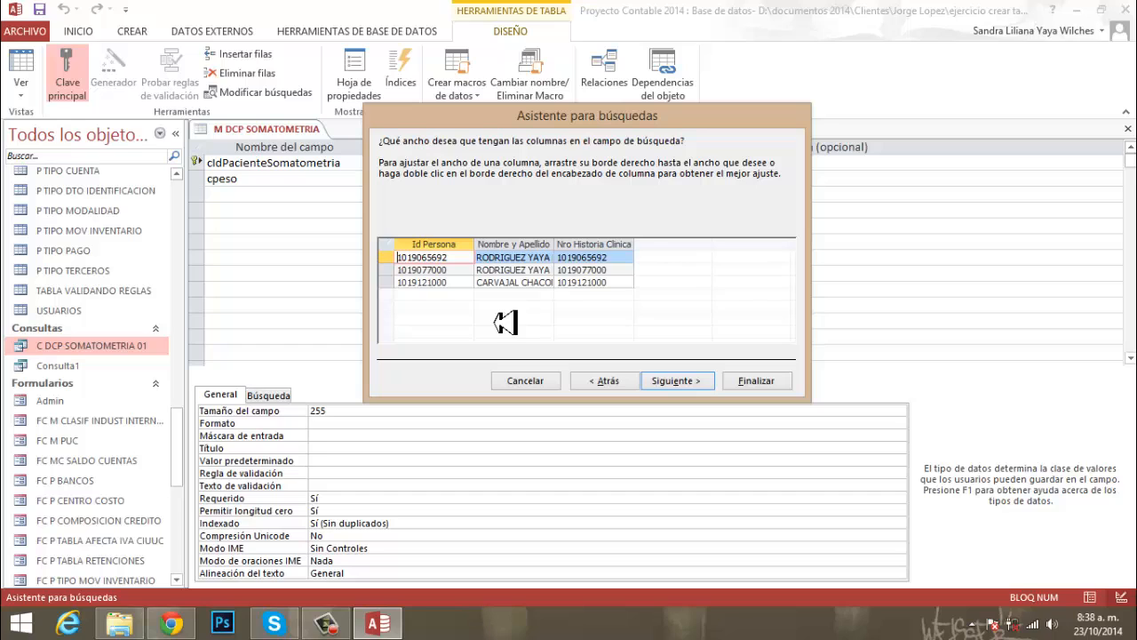
Fit the Nombre y Apellido column to its contents and finish the lookup with cIdPers_Paciente as the stored value
{"action": "double_click", "coordinate": [569, 256]}
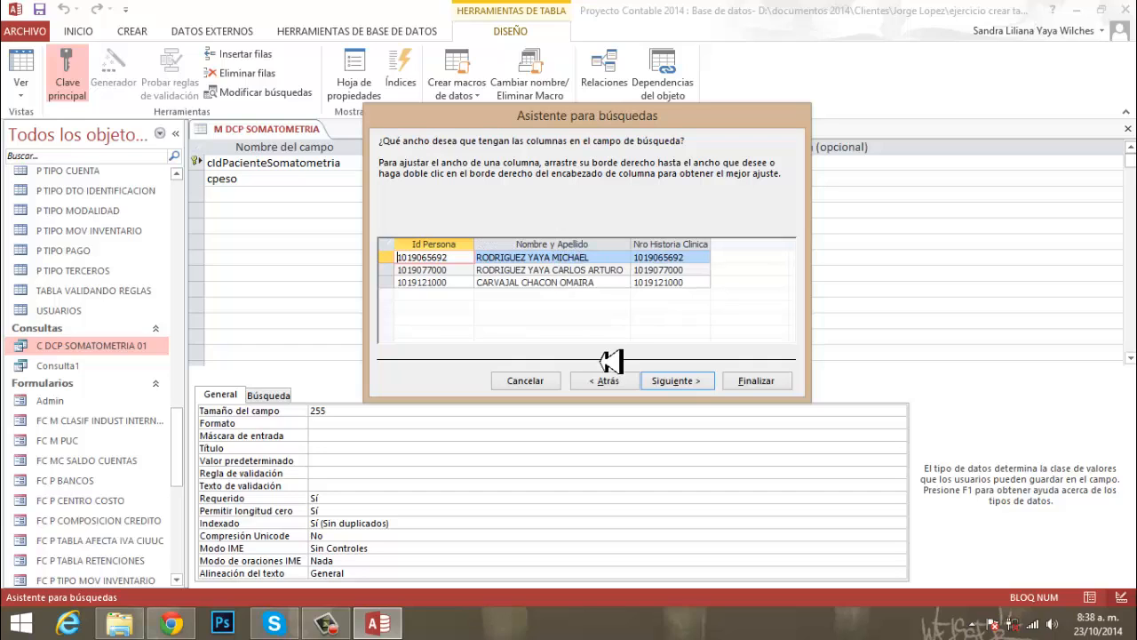
{"action": "left_click", "coordinate": [686, 383]}
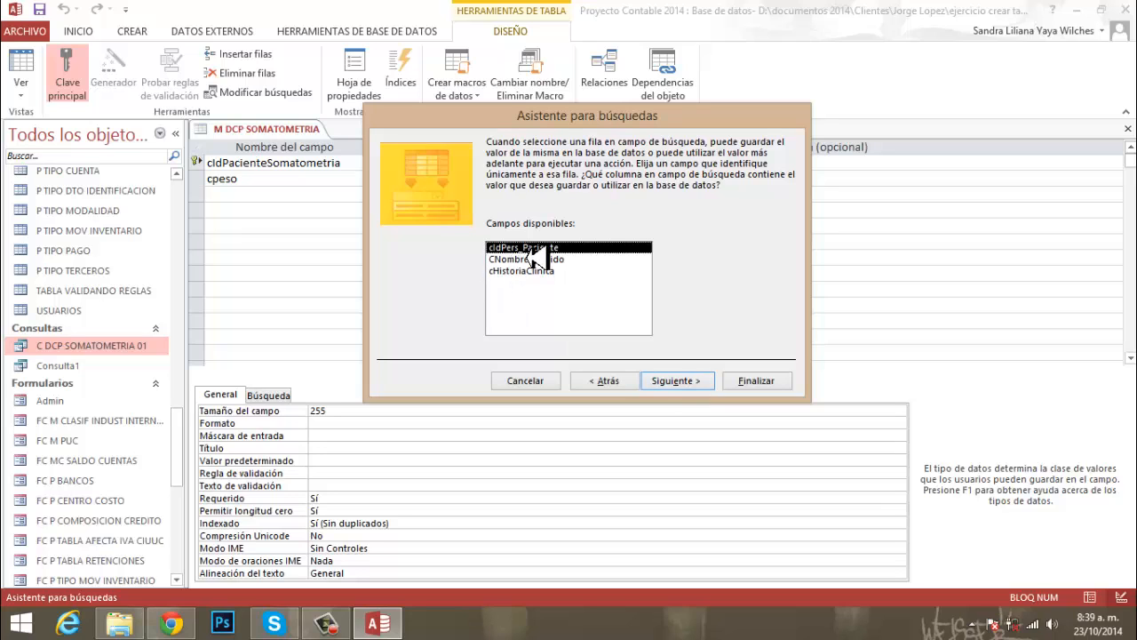
{"action": "left_click", "coordinate": [687, 385]}
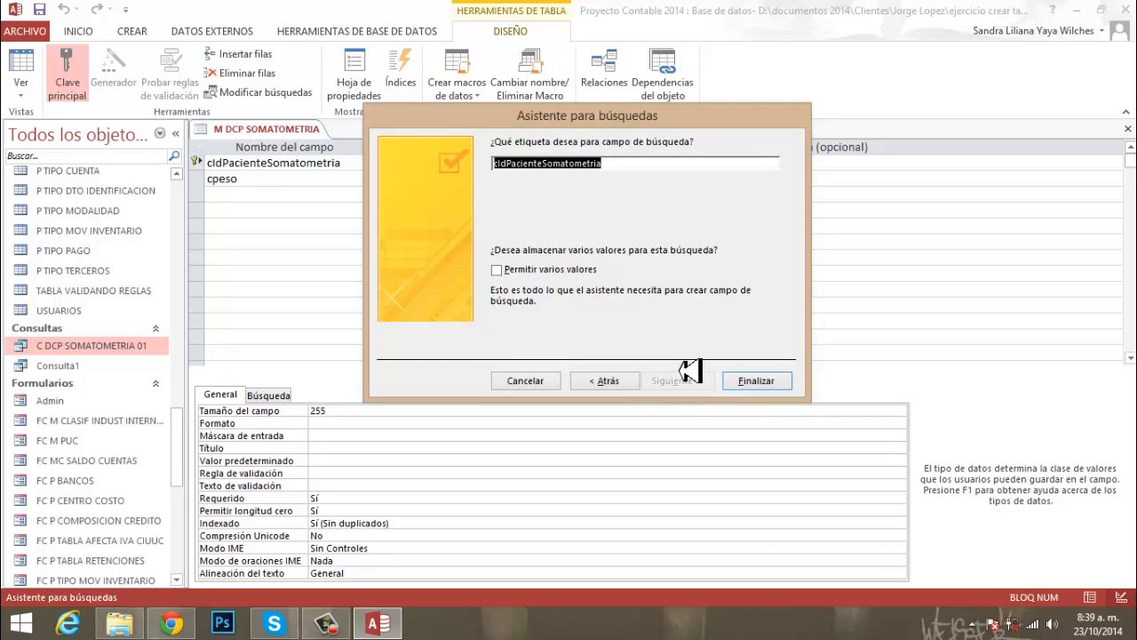
{"action": "left_click", "coordinate": [756, 380]}
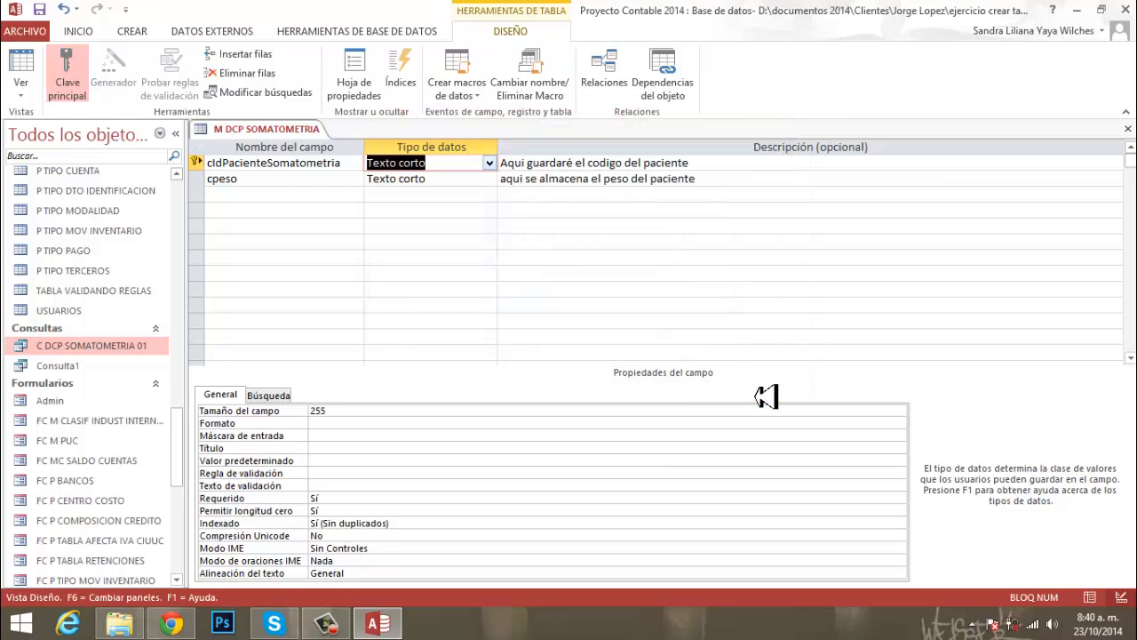
Review the lookup properties of cIdPacienteSomatometria and set the field's title to "Id Paciente"
{"action": "left_click", "coordinate": [269, 397]}
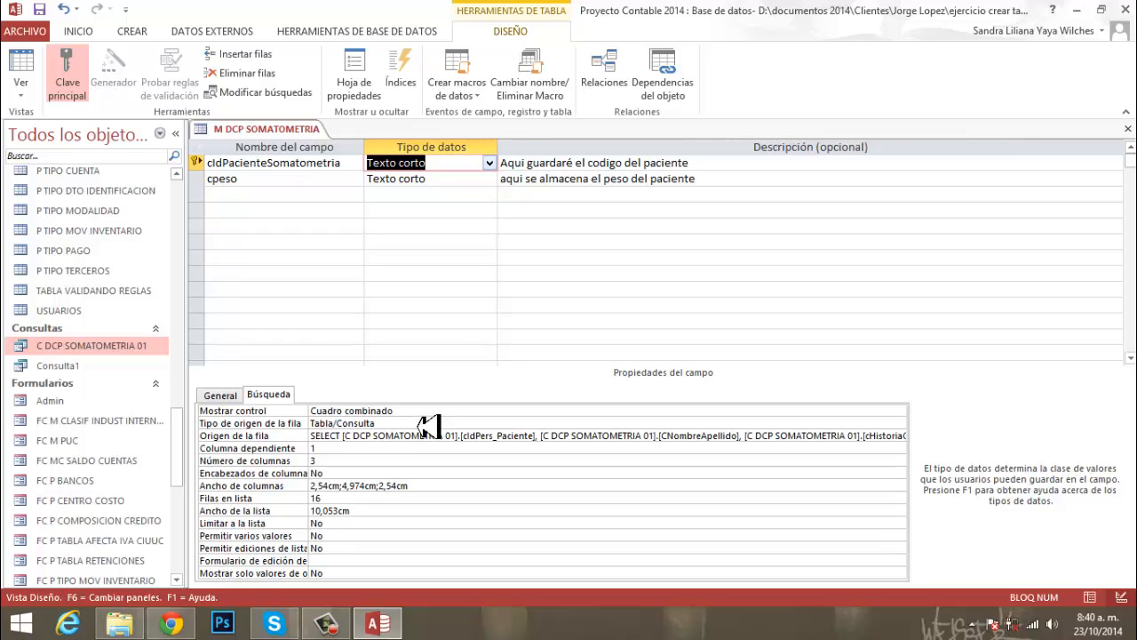
{"action": "left_click", "coordinate": [213, 399]}
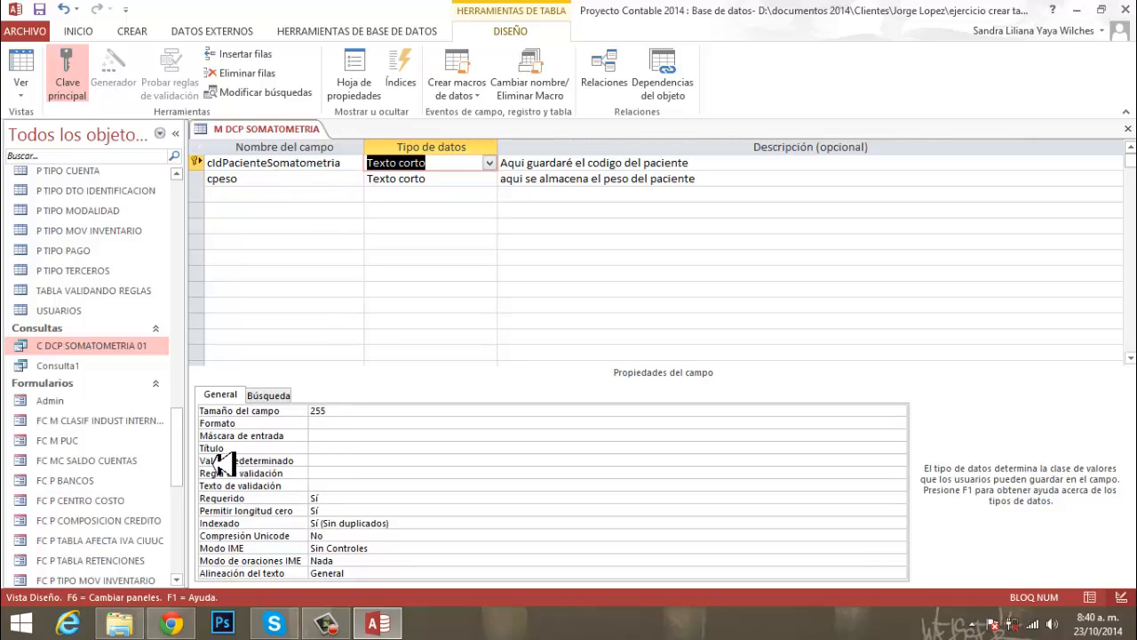
{"action": "left_click", "coordinate": [331, 450]}
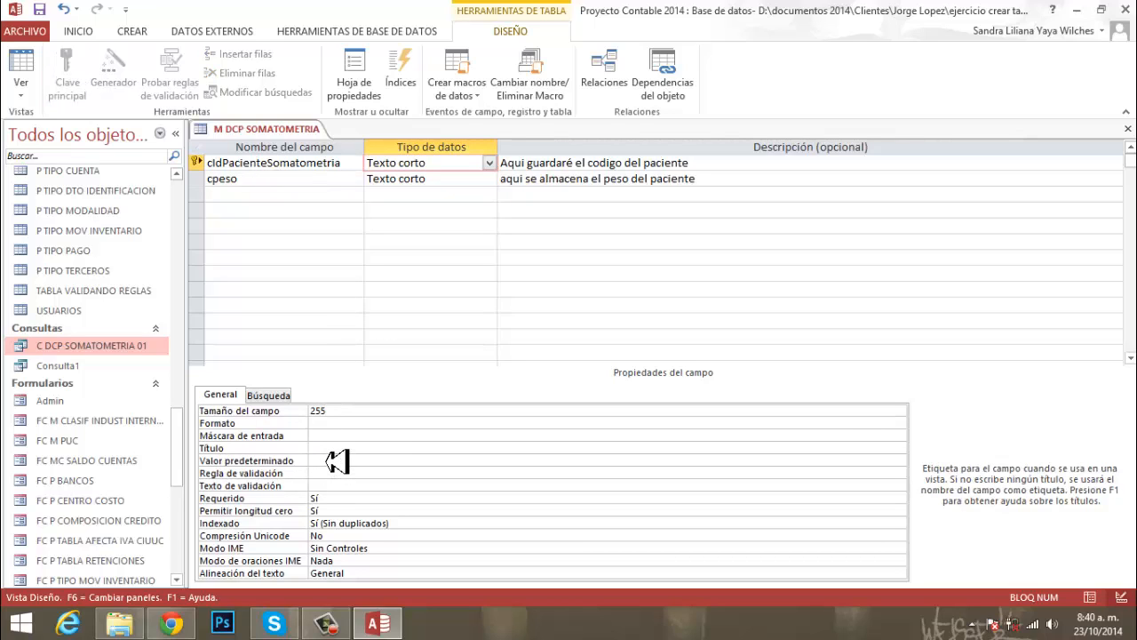
{"action": "type", "text": "Id Paciente"}
{"action": "left_click", "coordinate": [336, 460]}
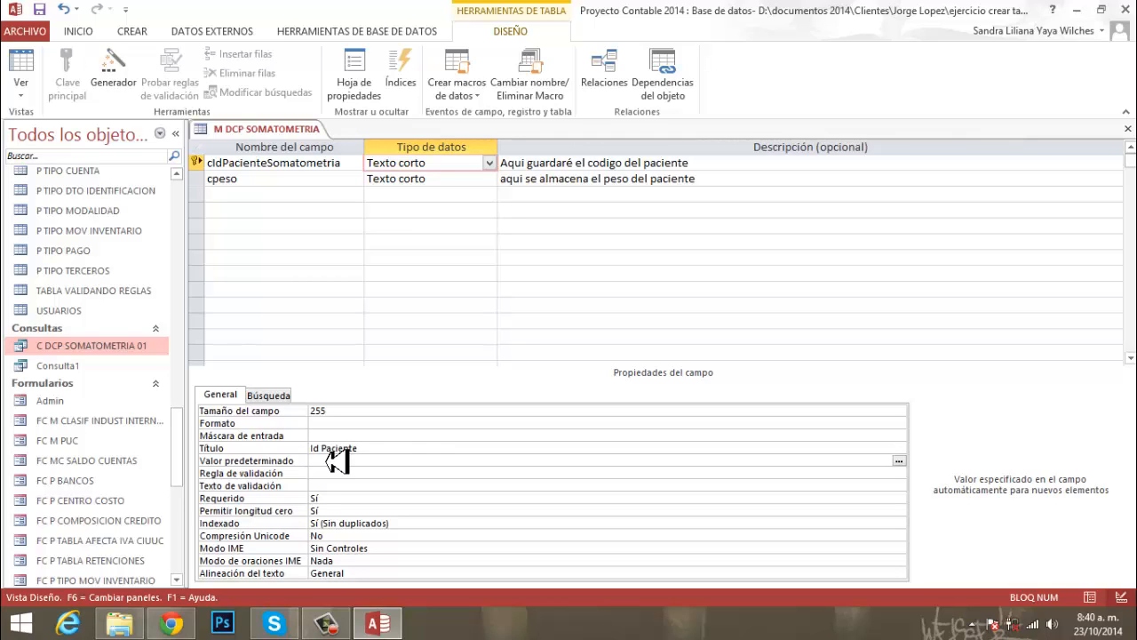
Give the cpeso field the title "Peso" and a field size of 10
{"action": "left_click", "coordinate": [279, 182]}
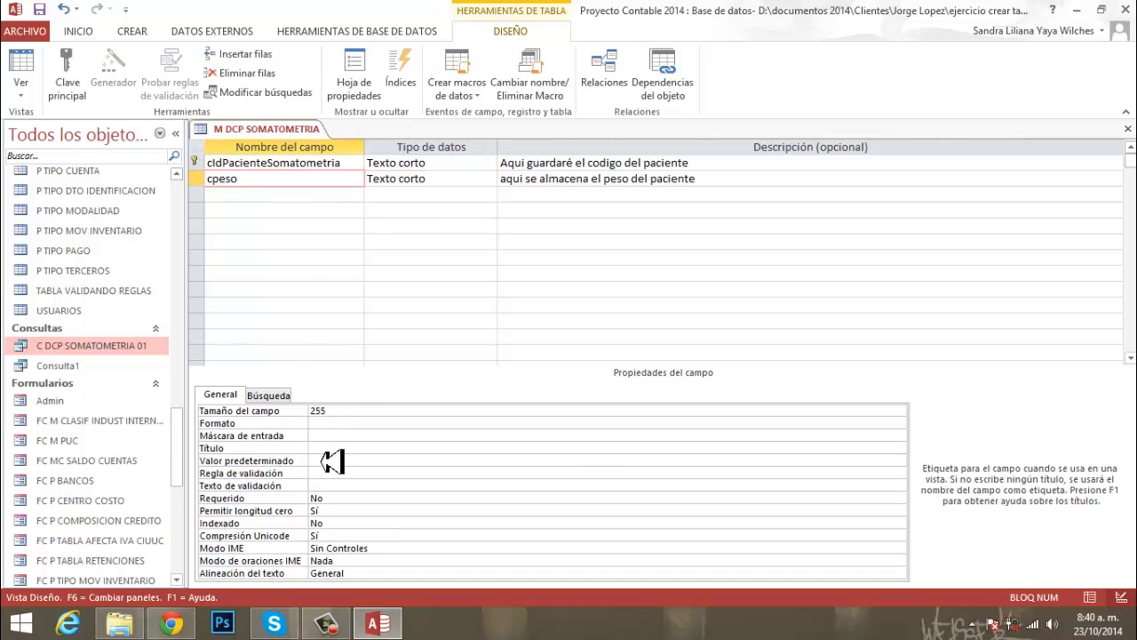
{"action": "left_click", "coordinate": [325, 451]}
{"action": "type", "text": "Peso"}
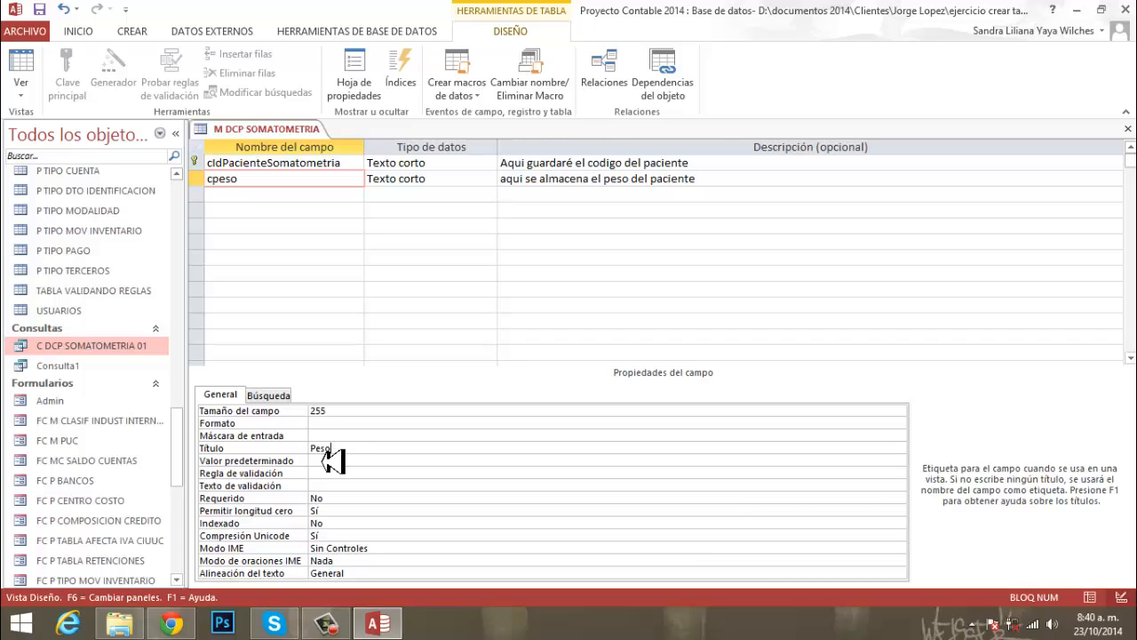
{"action": "left_click", "coordinate": [327, 412]}
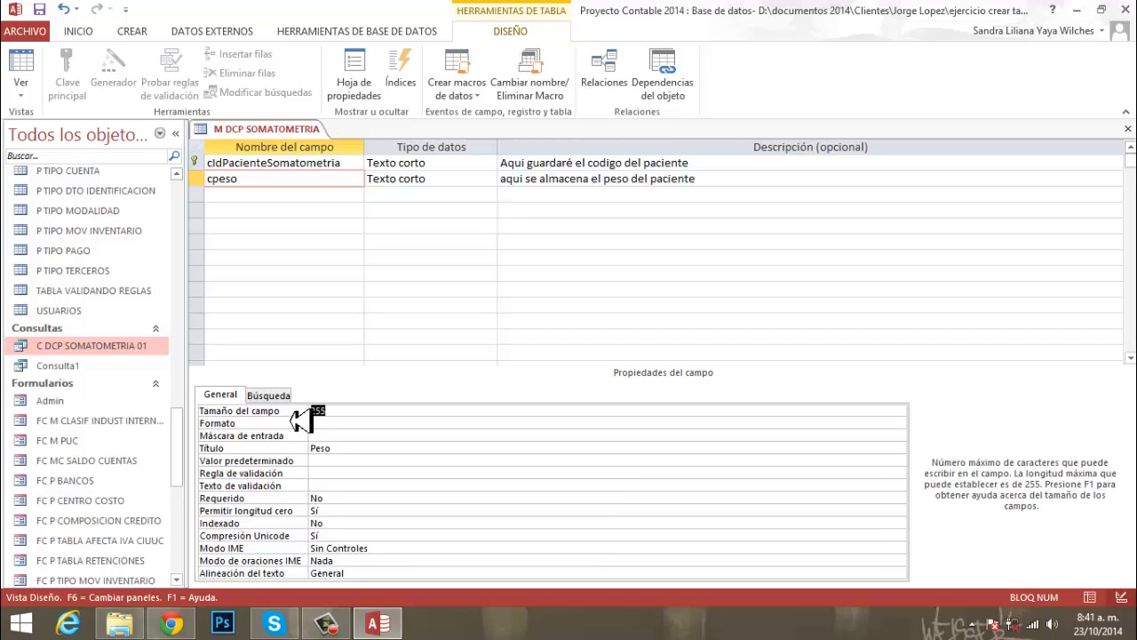
{"action": "key", "text": "BackSpace"}
{"action": "type", "text": "0"}
{"action": "key", "text": "Return"}
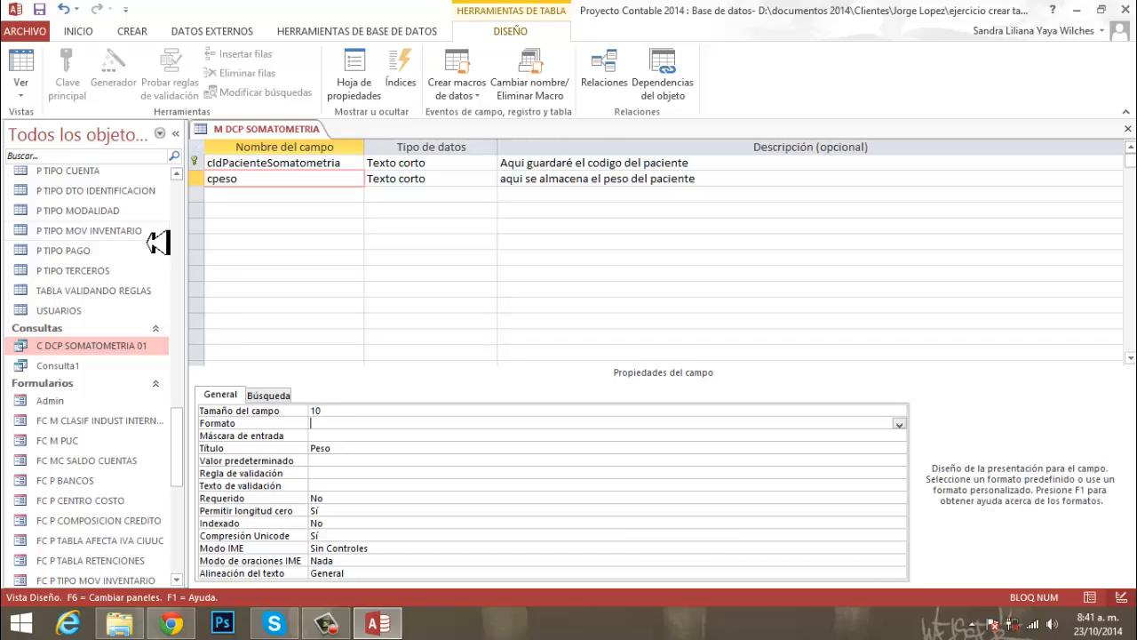
Save and close the M DCP SOMATOMETRIA table
{"action": "right_click", "coordinate": [258, 133]}
{"action": "left_click", "coordinate": [293, 138]}
{"action": "right_click", "coordinate": [293, 138]}
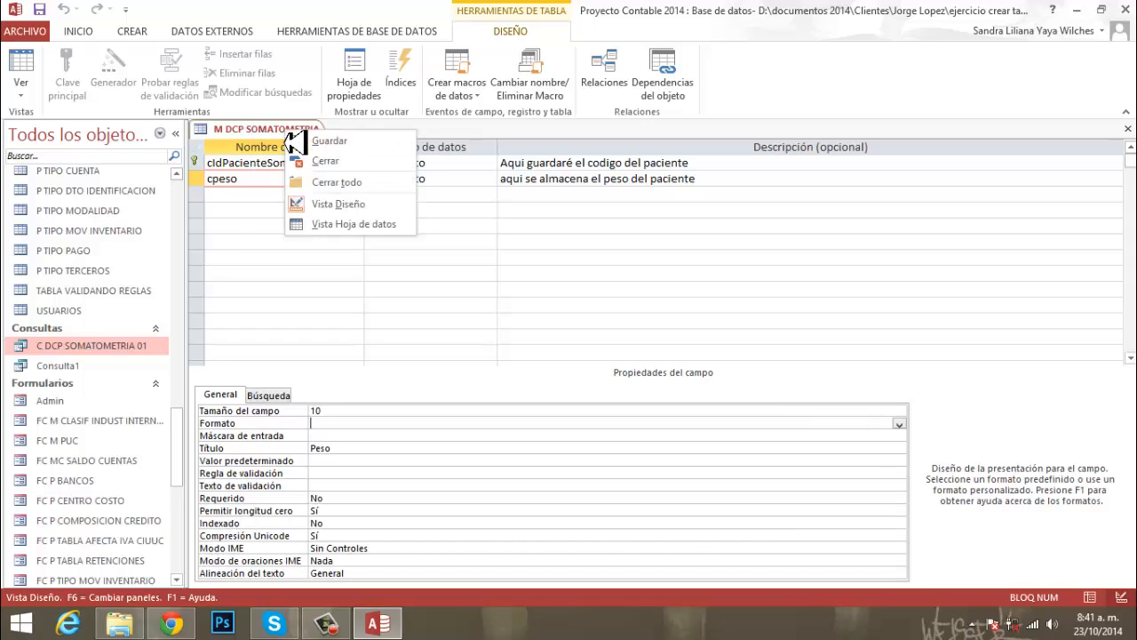
{"action": "left_click", "coordinate": [332, 169]}
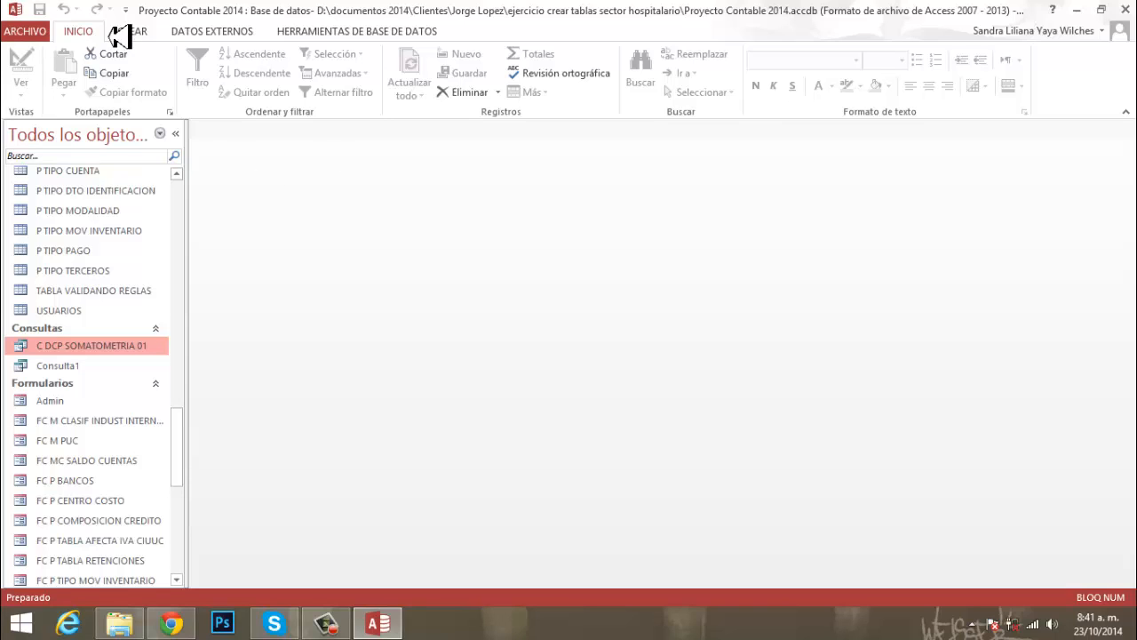
Create a blank form and save it under the name FR DCP SOMATOMETRIA
{"action": "left_click", "coordinate": [143, 32]}
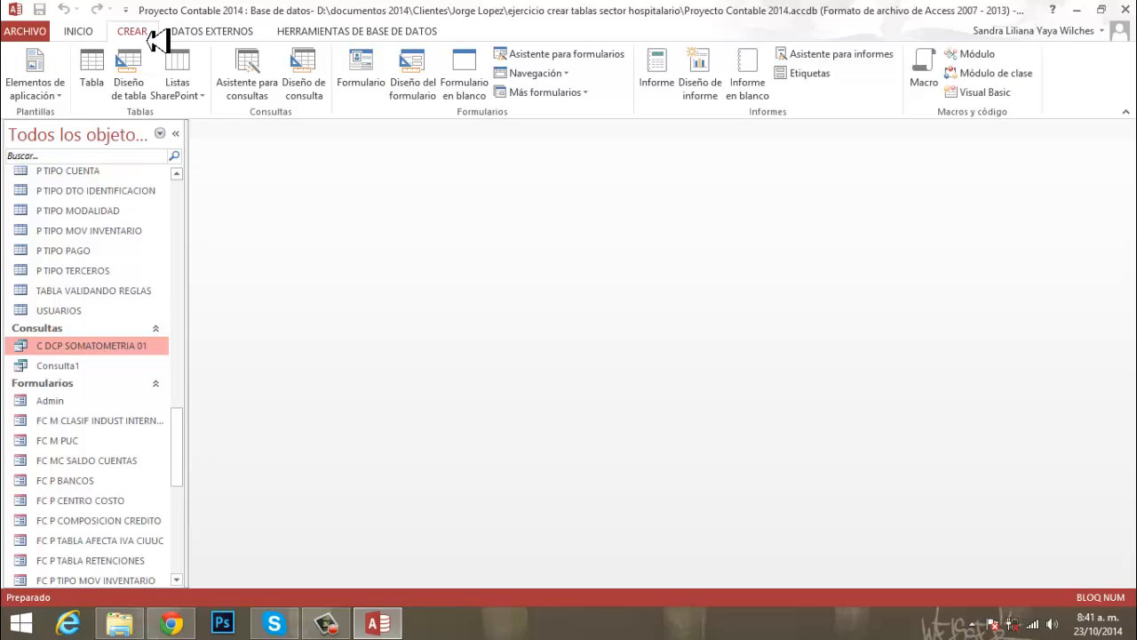
{"action": "left_click", "coordinate": [464, 95]}
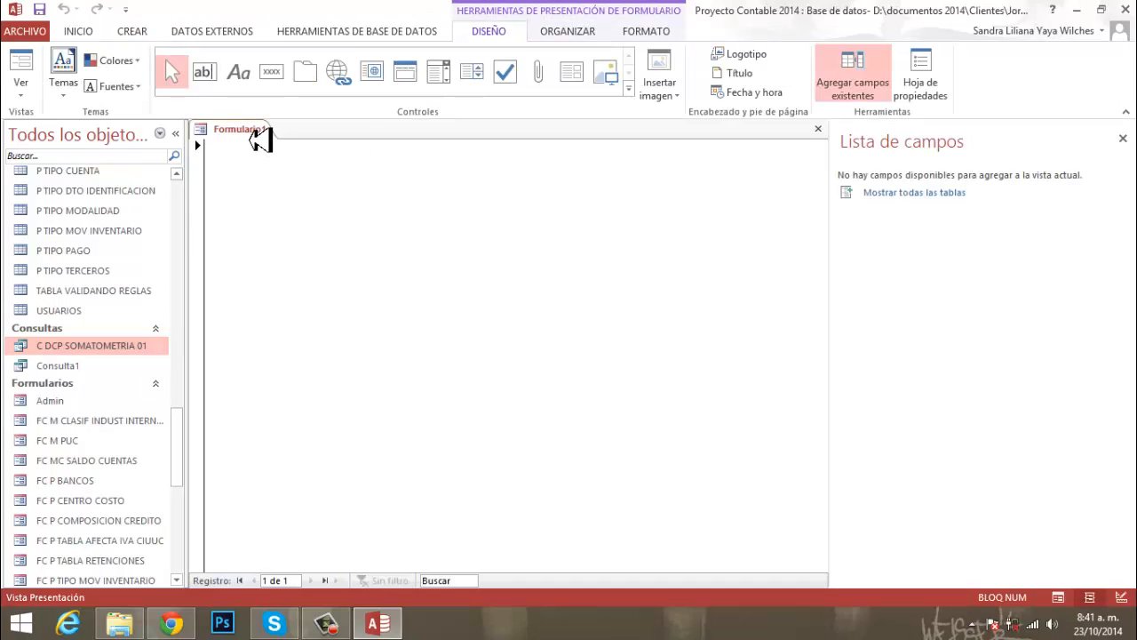
{"action": "right_click", "coordinate": [255, 133]}
{"action": "left_click", "coordinate": [293, 140]}
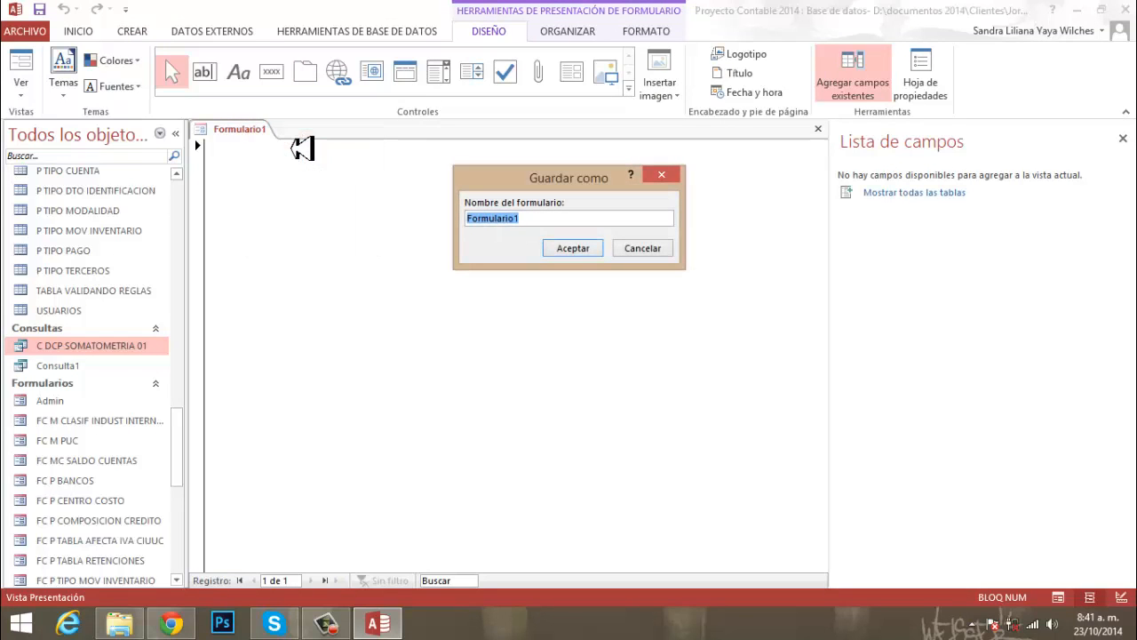
{"action": "key", "text": "Caps_Lock"}
{"action": "type", "text": "FR"}
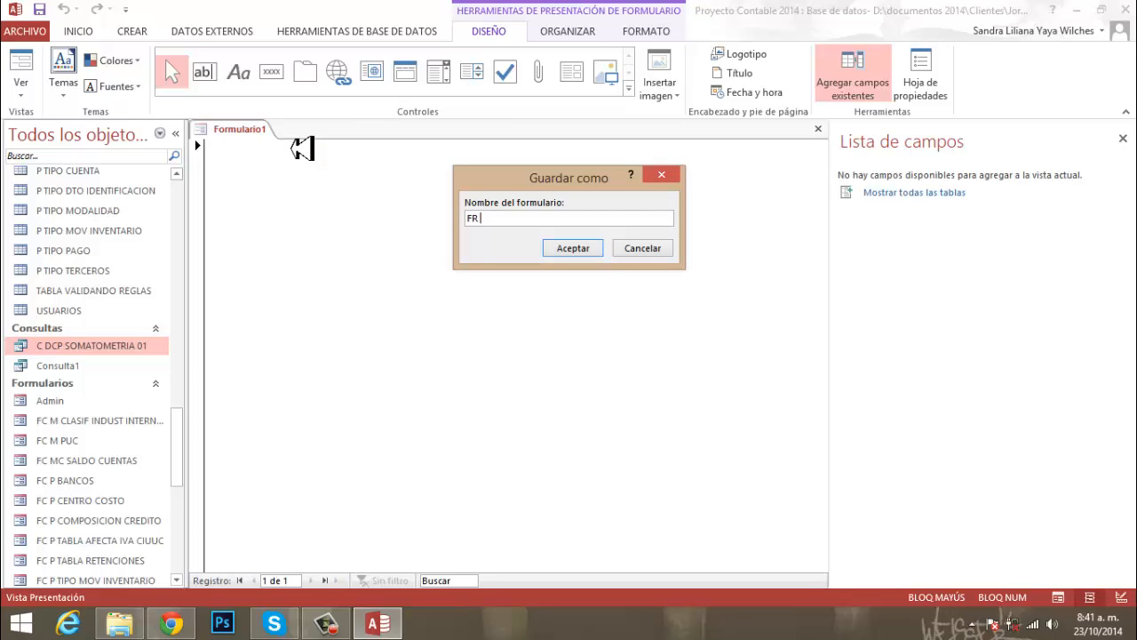
{"action": "type", "text": " DCP SOMATOMETRIA"}
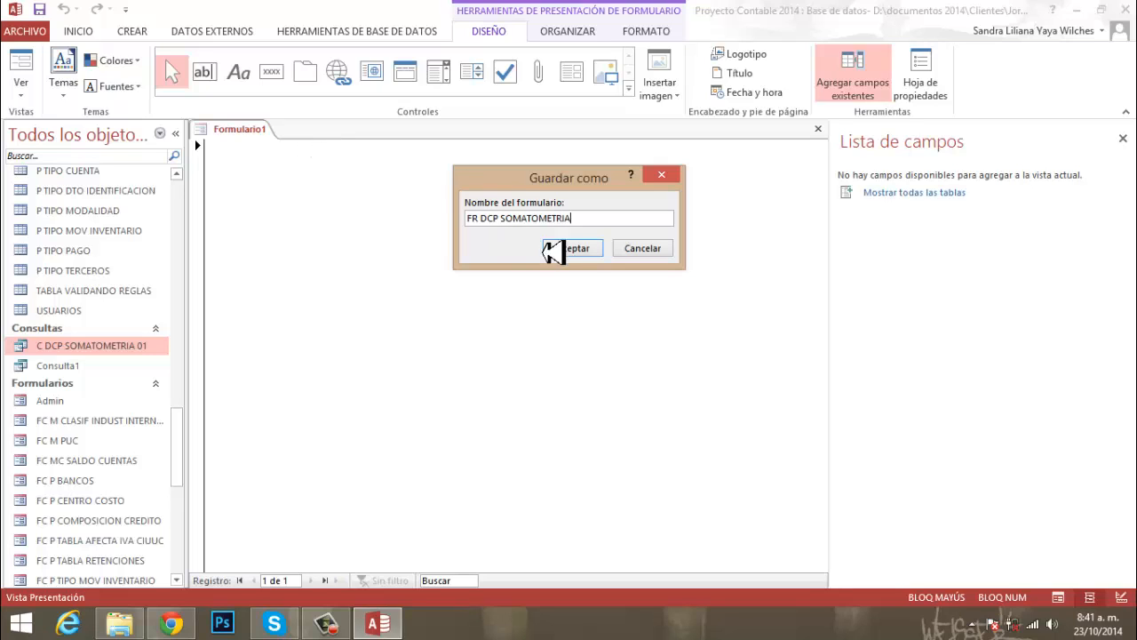
{"action": "left_click", "coordinate": [585, 254]}
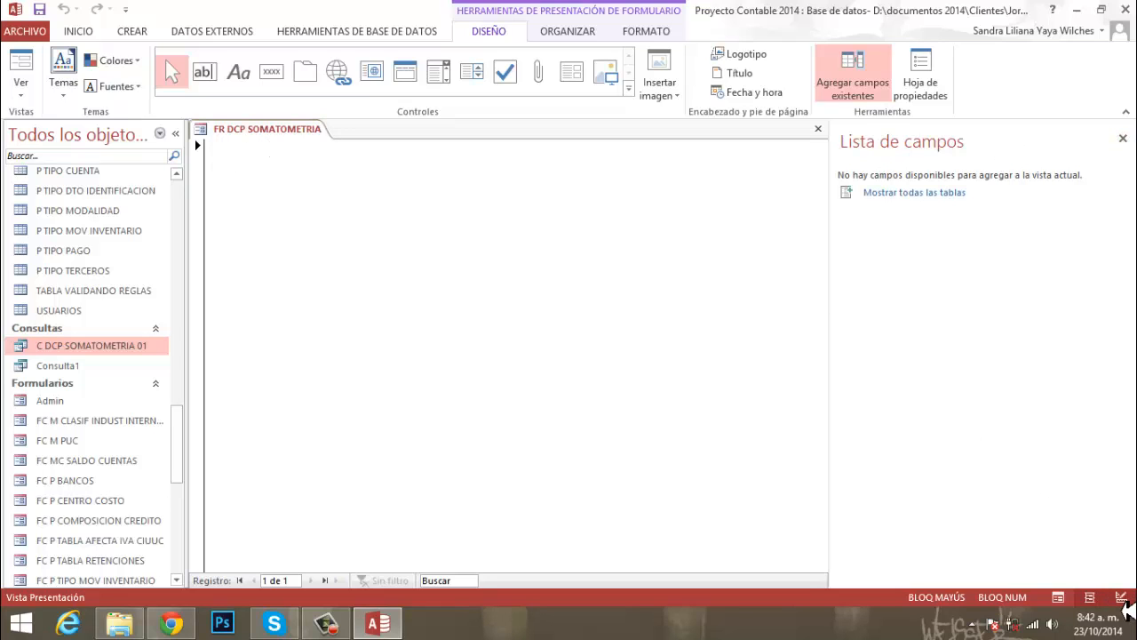
Show the FR DCP SOMATOMETRIA form in Design view and close the field list
{"action": "left_click", "coordinate": [1121, 599]}
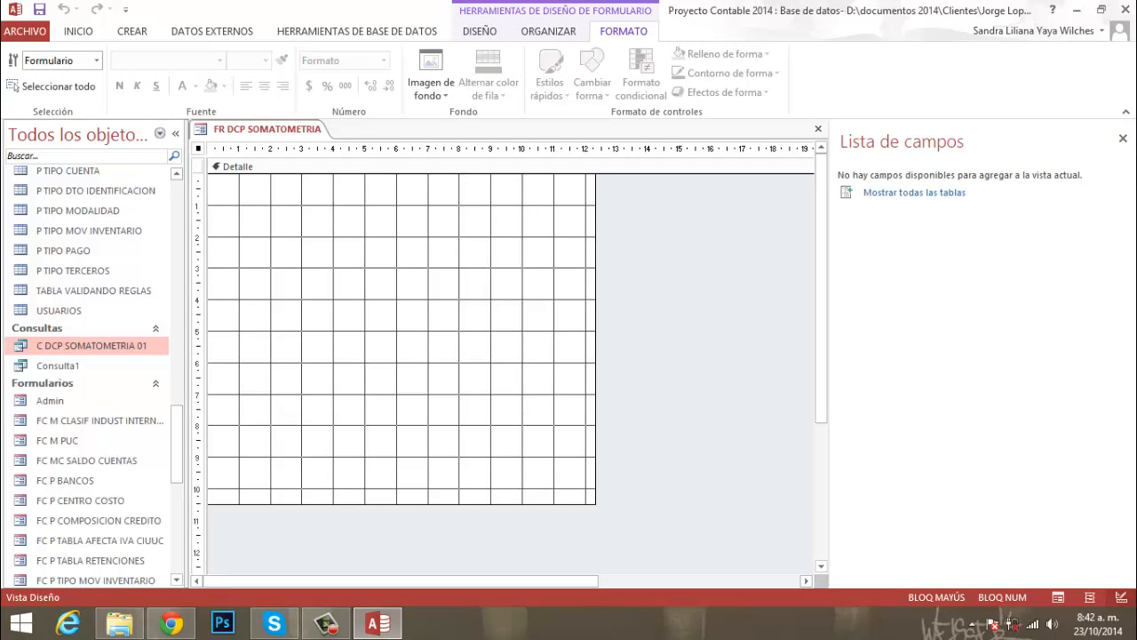
{"action": "left_click", "coordinate": [1123, 139]}
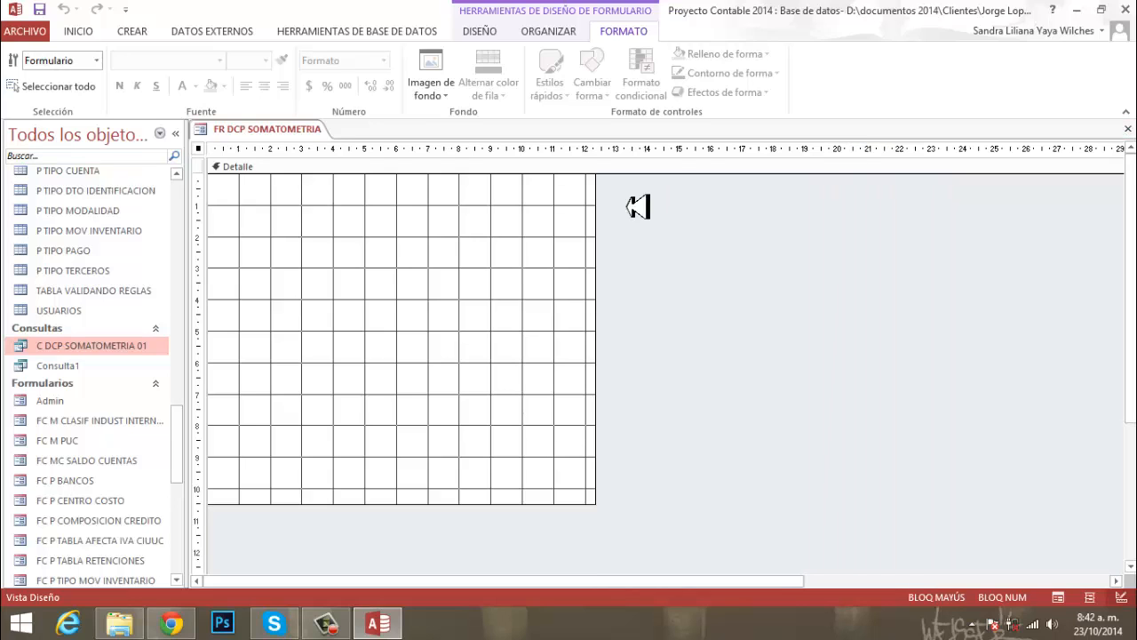
Widen the form to about 28 cm and insert the picture Imagen Detalles Clinicos Paciente from the IMAGENES folder as its header logo
{"action": "left_click_drag", "start_coordinate": [608, 281], "coordinate": [1100, 253]}
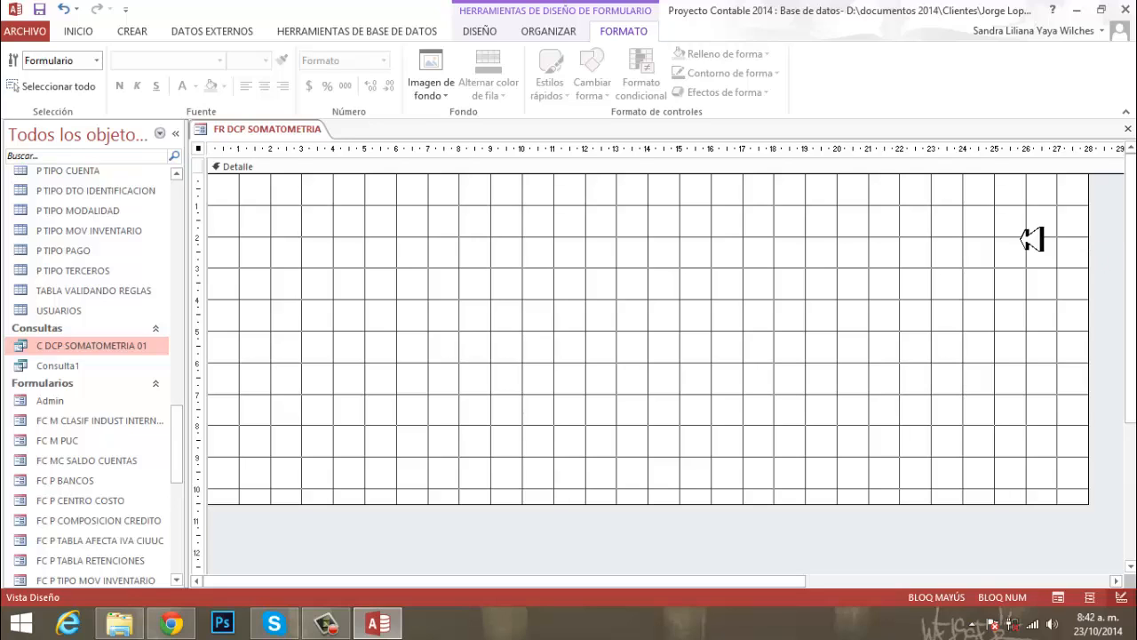
{"action": "left_click", "coordinate": [480, 32]}
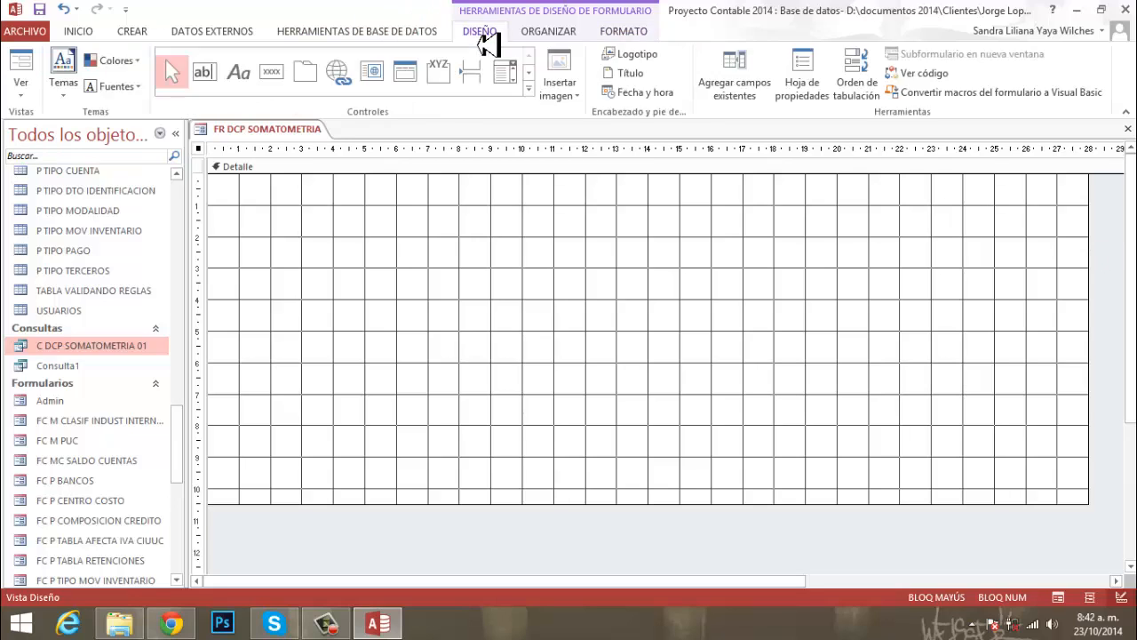
{"action": "left_click", "coordinate": [632, 55]}
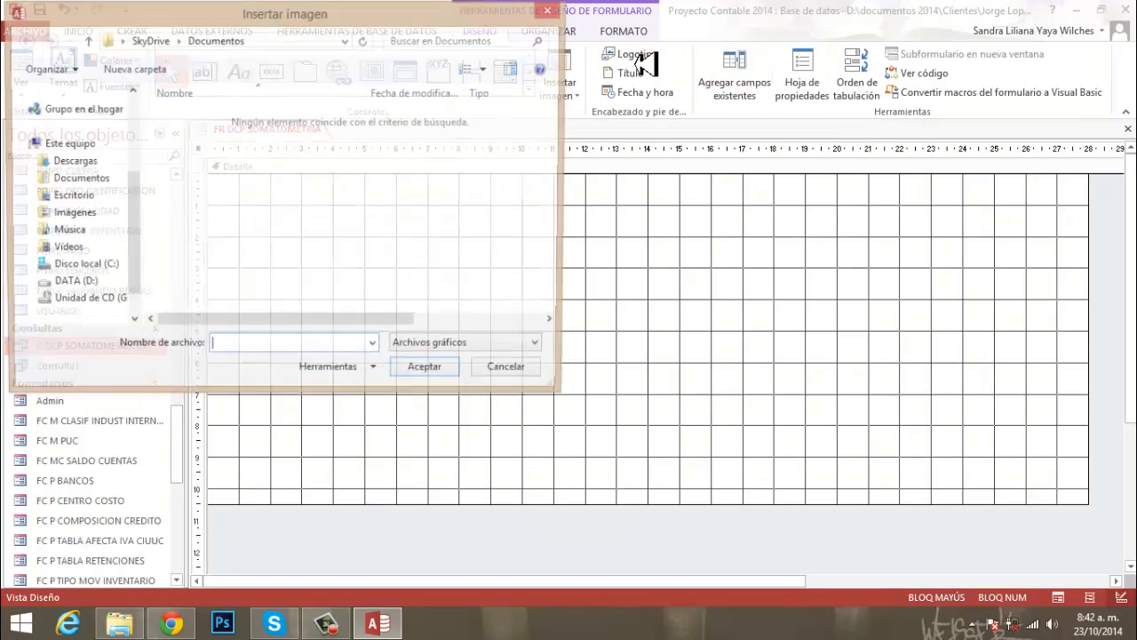
{"action": "left_click_drag", "start_coordinate": [133, 220], "coordinate": [142, 310]}
{"action": "left_click", "coordinate": [98, 251]}
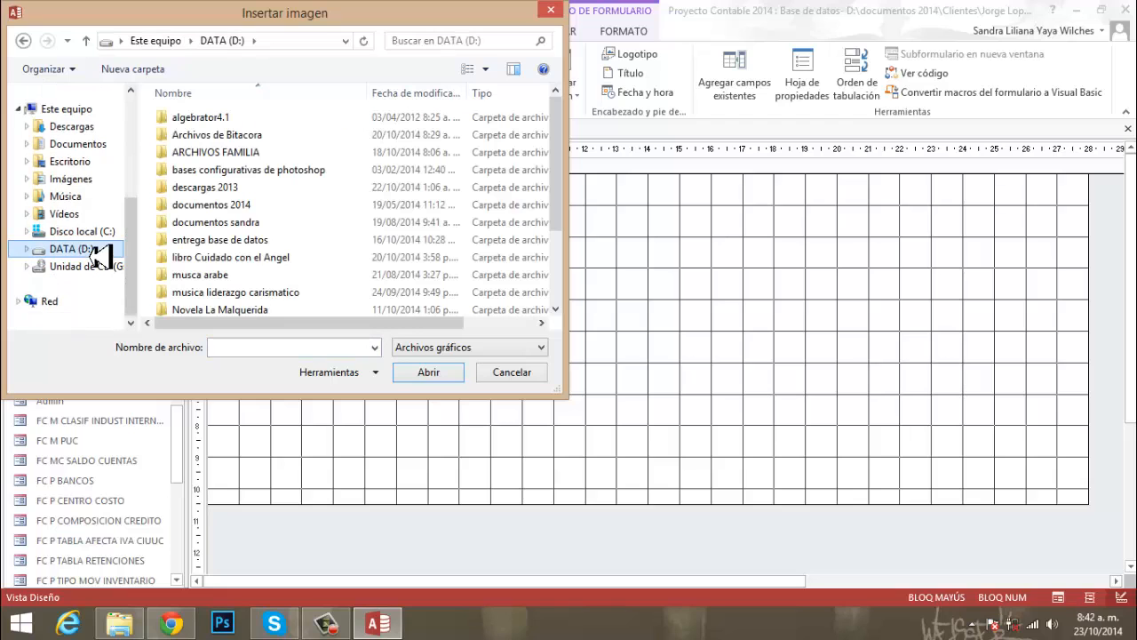
{"action": "double_click", "coordinate": [191, 206]}
{"action": "double_click", "coordinate": [185, 117]}
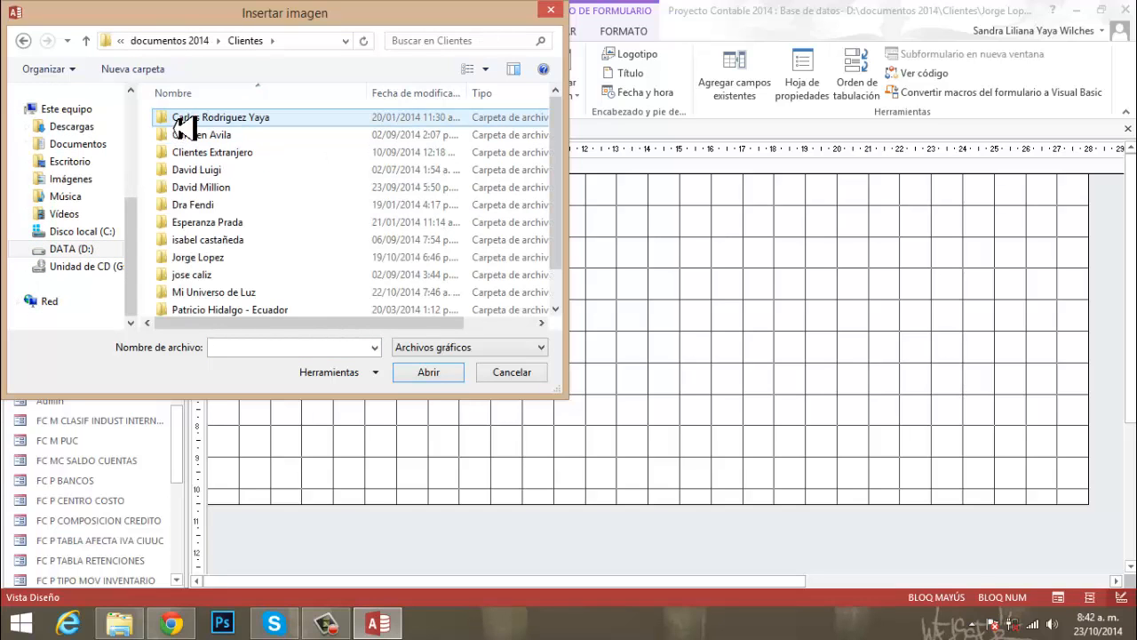
{"action": "double_click", "coordinate": [197, 260]}
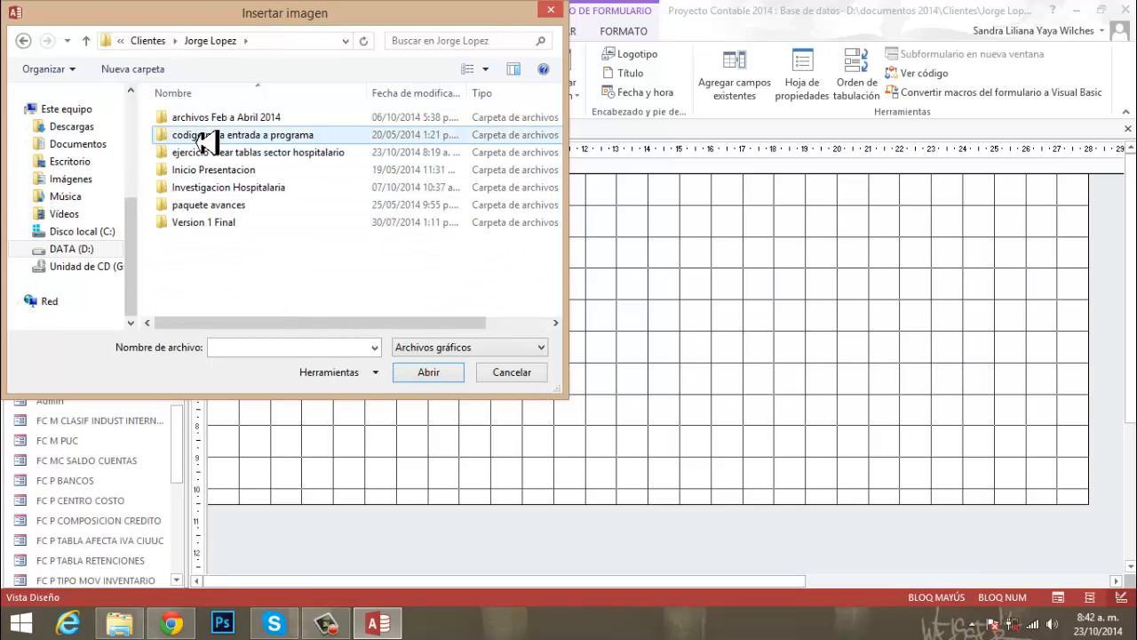
{"action": "double_click", "coordinate": [199, 120]}
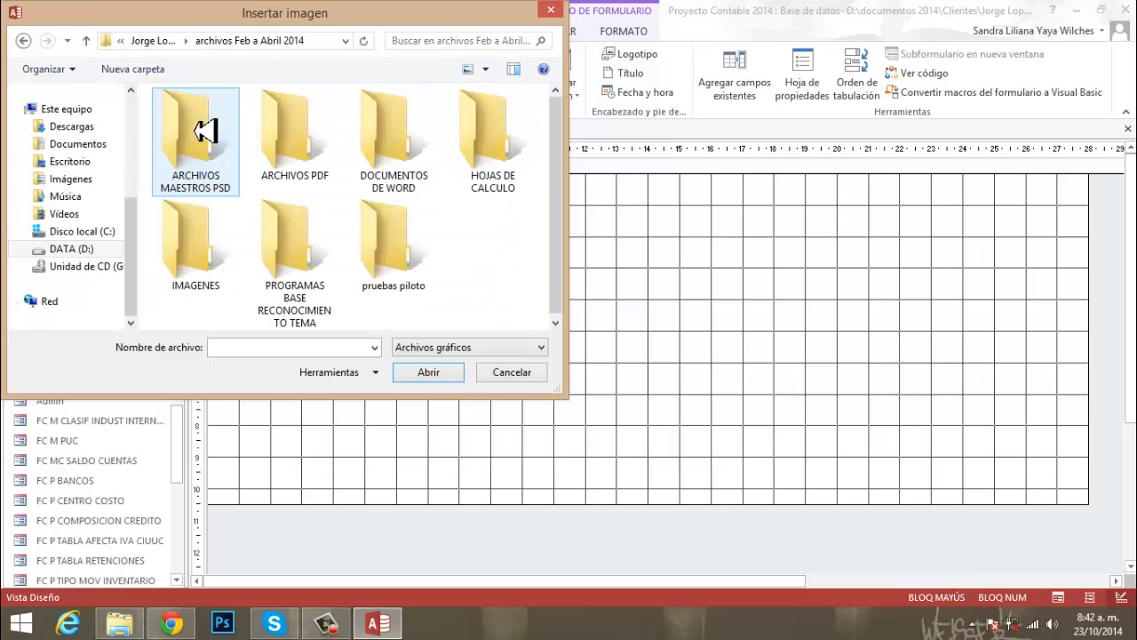
{"action": "double_click", "coordinate": [213, 279]}
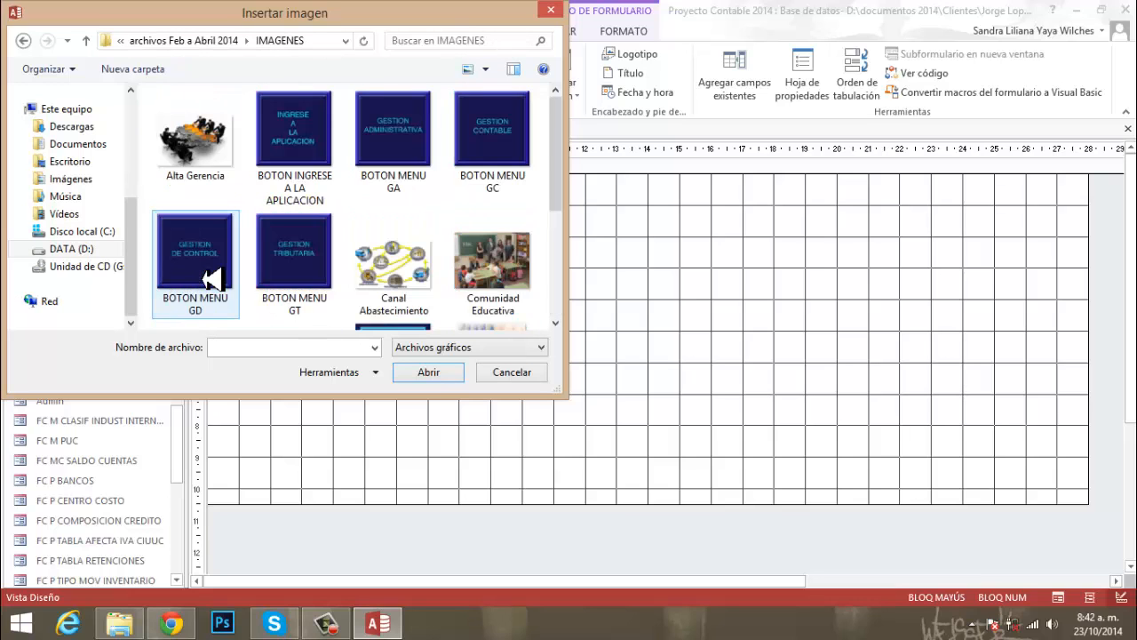
{"action": "left_click", "coordinate": [555, 324]}
{"action": "left_click", "coordinate": [394, 265]}
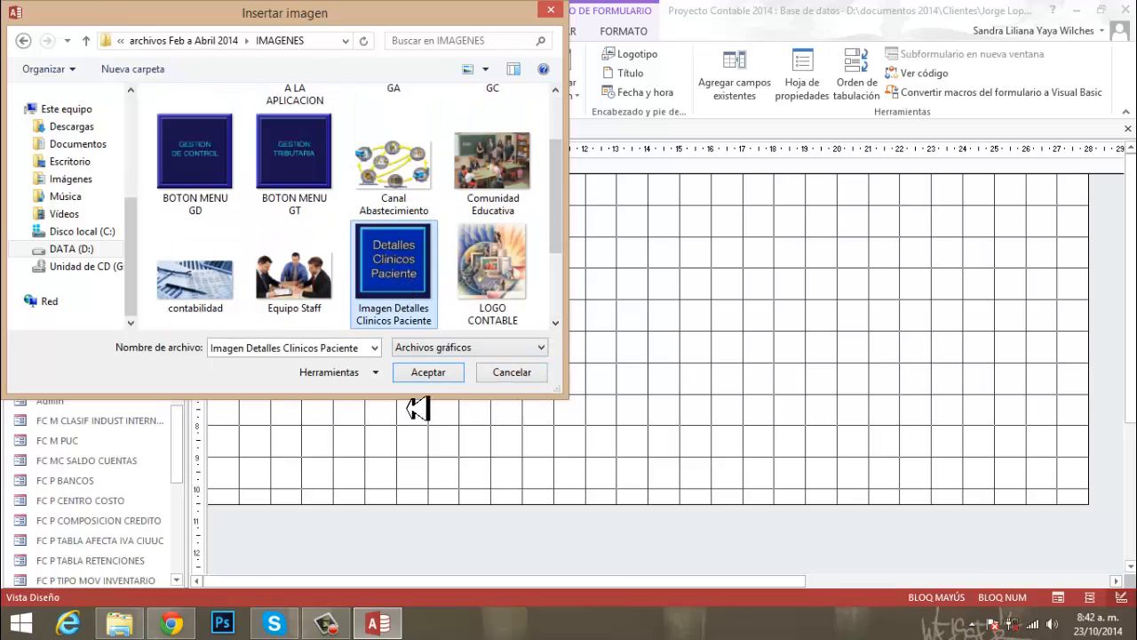
{"action": "left_click", "coordinate": [425, 373]}
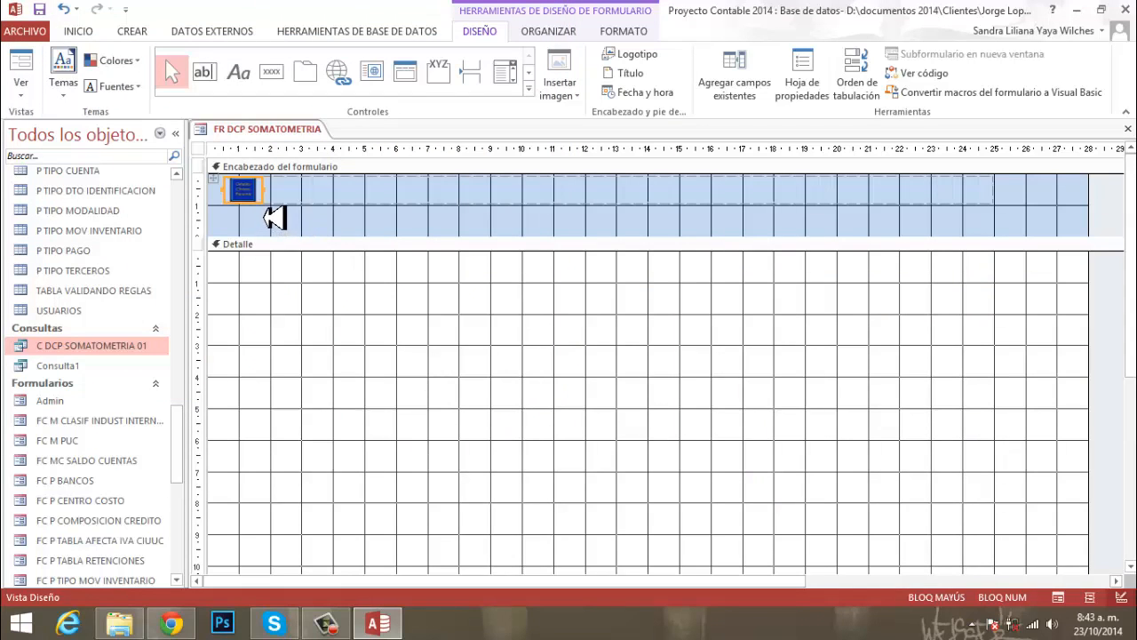
Enlarge the header logo to about 2 cm square and add the form title "RECEPCION DE DATOS DE SOMATOMETRIA DEL PACIENTE"
{"action": "left_click_drag", "start_coordinate": [263, 203], "coordinate": [299, 244]}
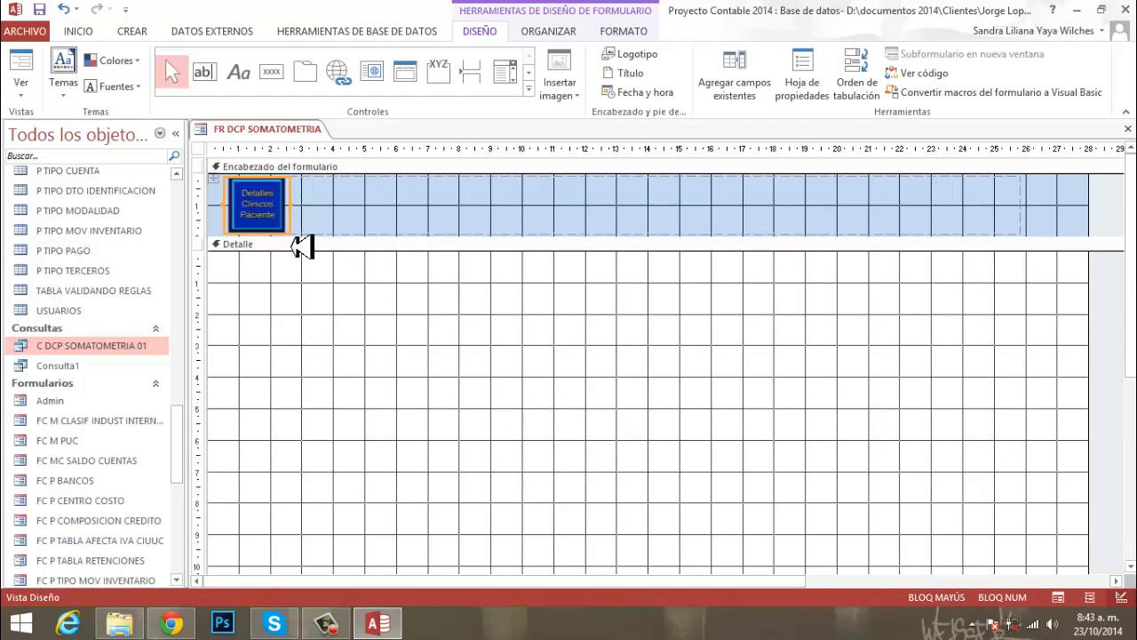
{"action": "left_click", "coordinate": [350, 231]}
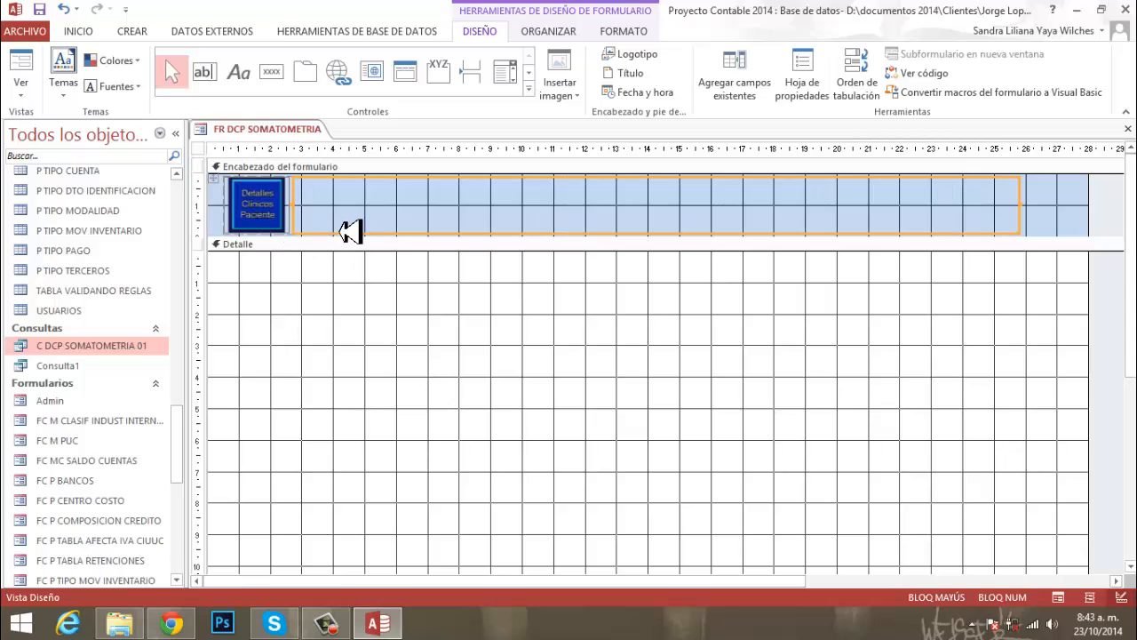
{"action": "left_click", "coordinate": [629, 73]}
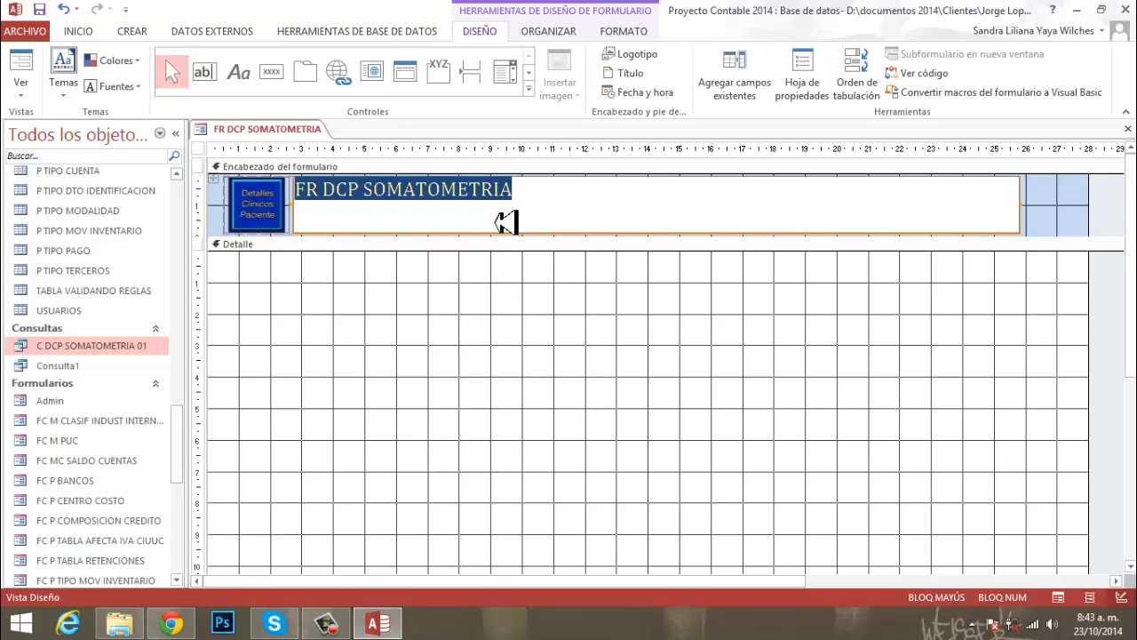
{"action": "type", "text": "RECEPCI"}
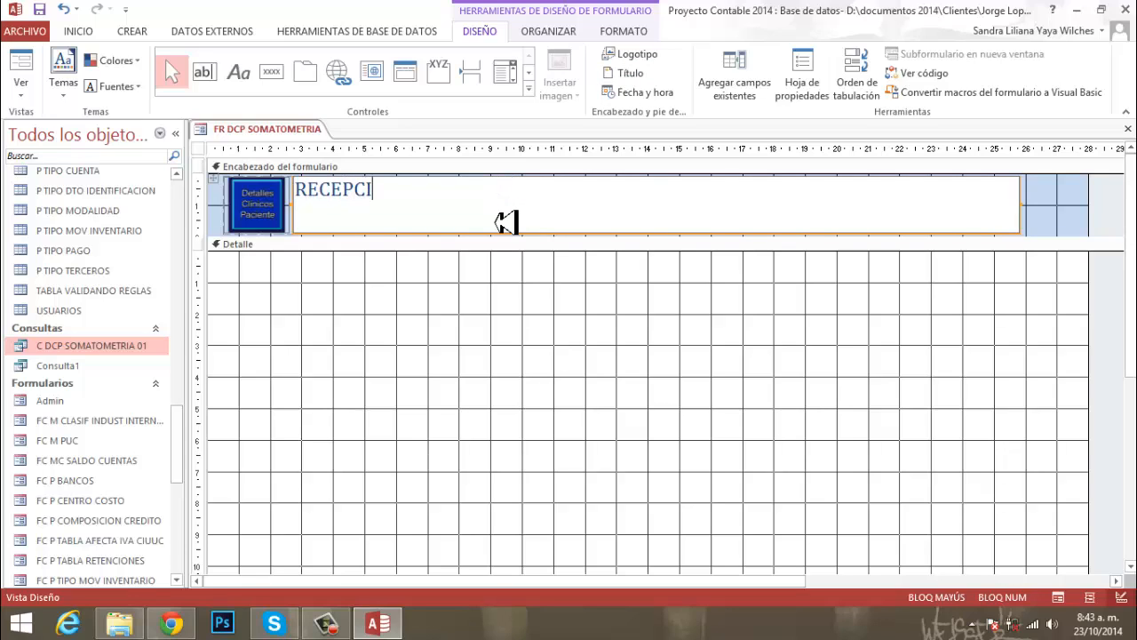
{"action": "type", "text": "ON DE DATOS DE"}
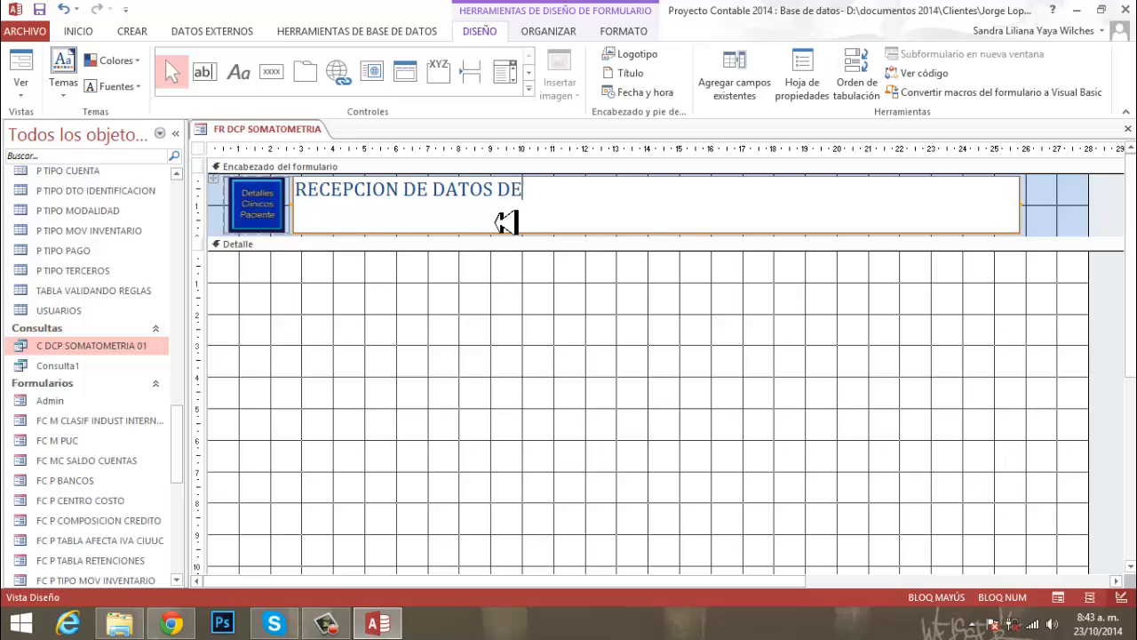
{"action": "type", "text": " SOMATO"}
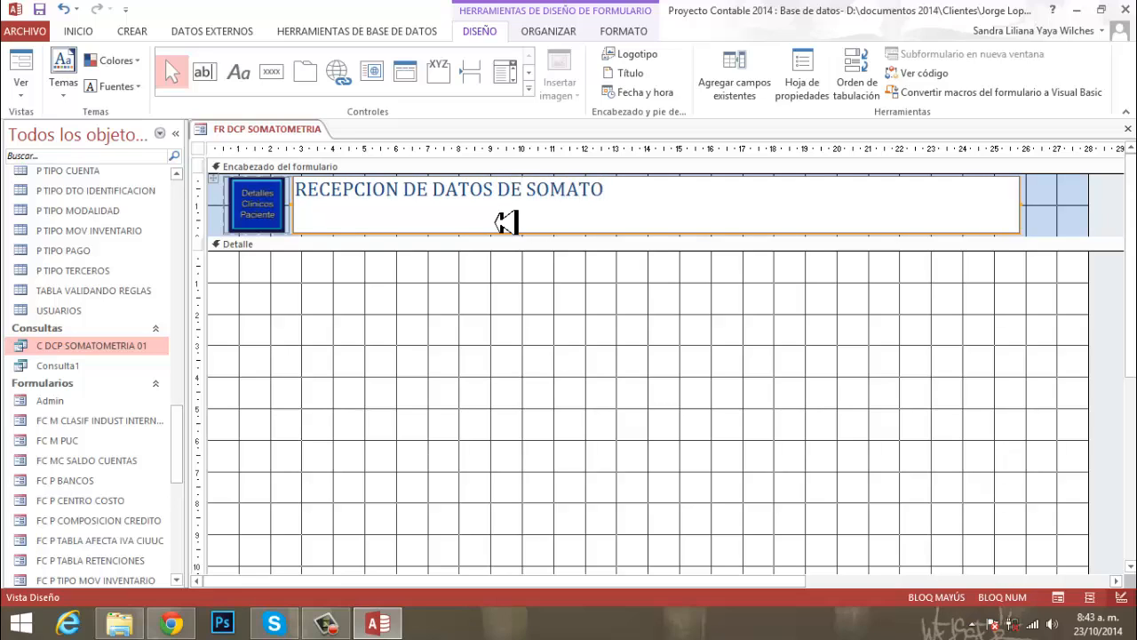
{"action": "type", "text": "METRIA DEL PAC"}
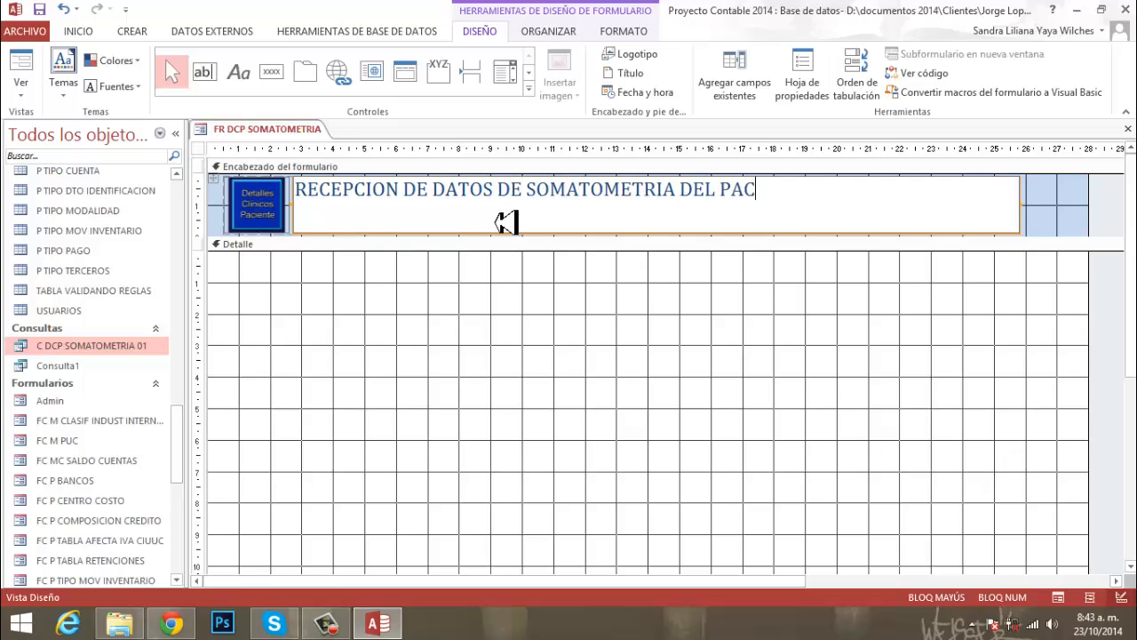
{"action": "type", "text": "IENTE"}
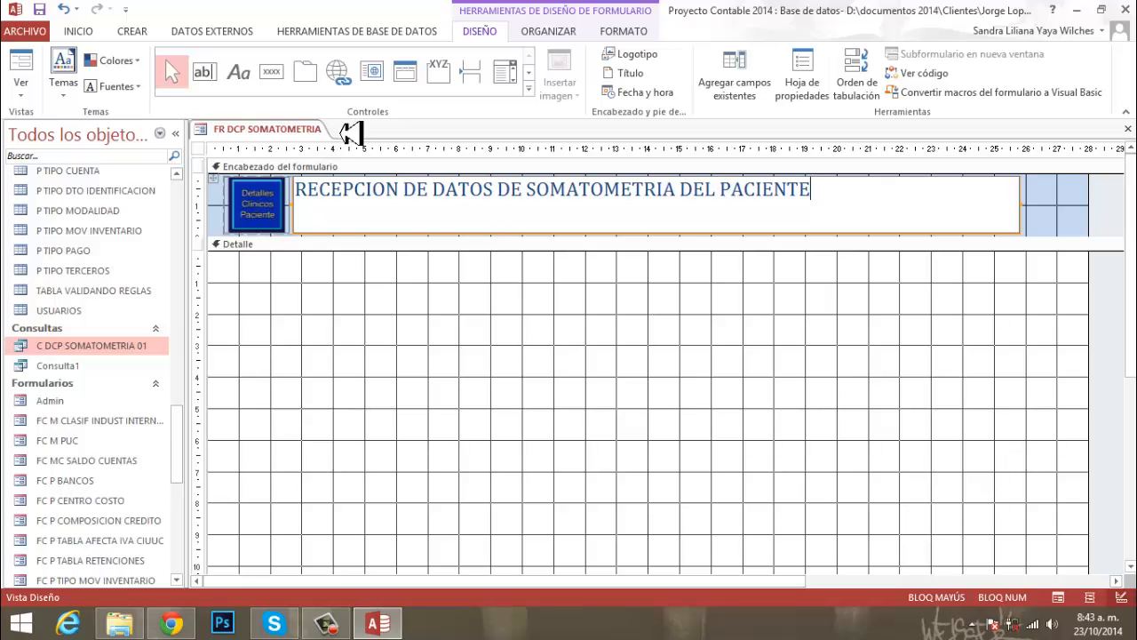
Center the title text in the form header and give the title box a dark blue background
{"action": "left_click", "coordinate": [633, 32]}
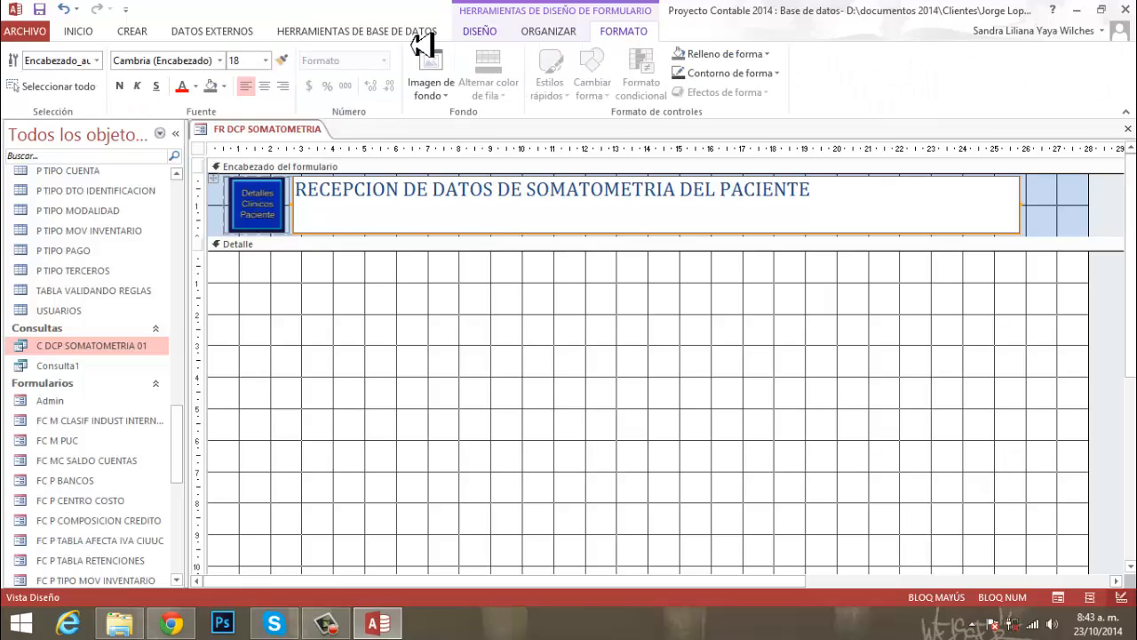
{"action": "left_click", "coordinate": [268, 87]}
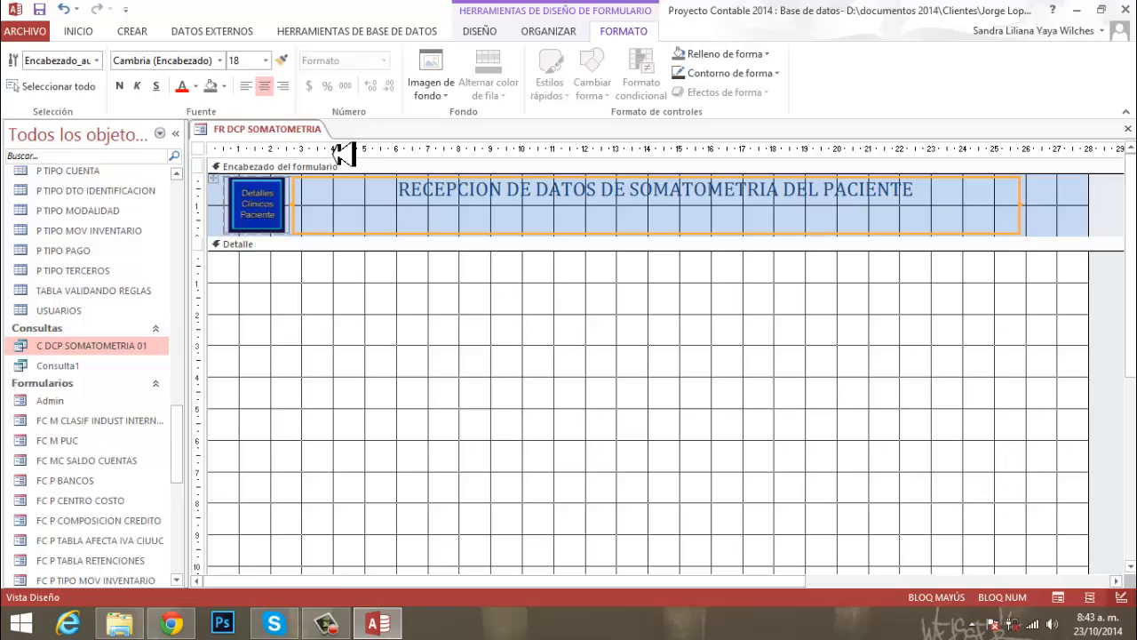
{"action": "left_click", "coordinate": [226, 88]}
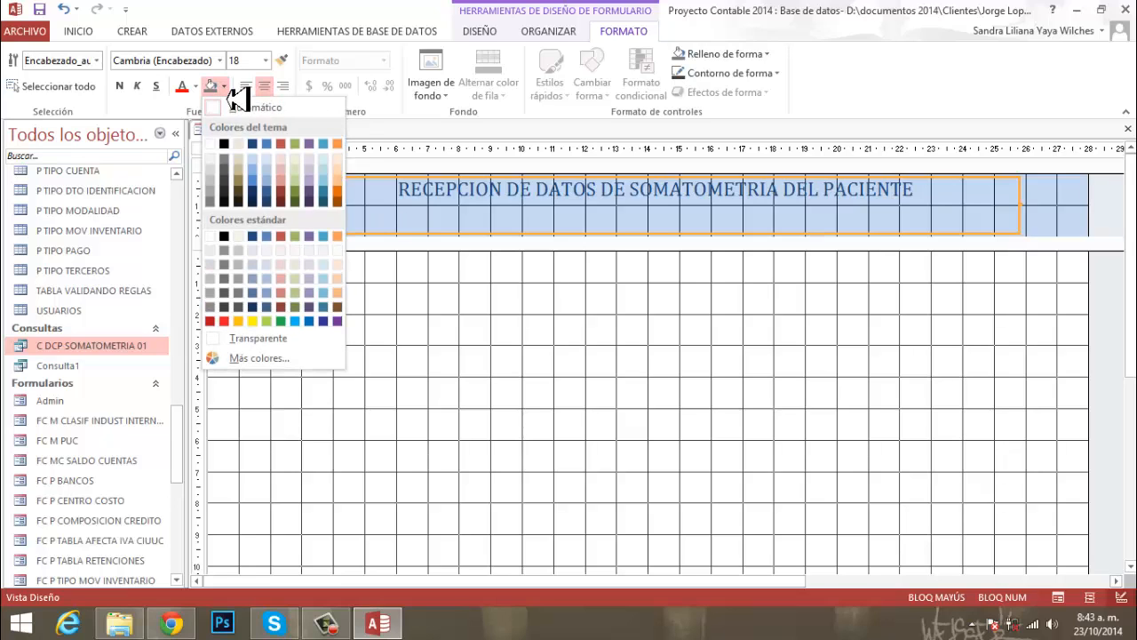
{"action": "left_click", "coordinate": [253, 144]}
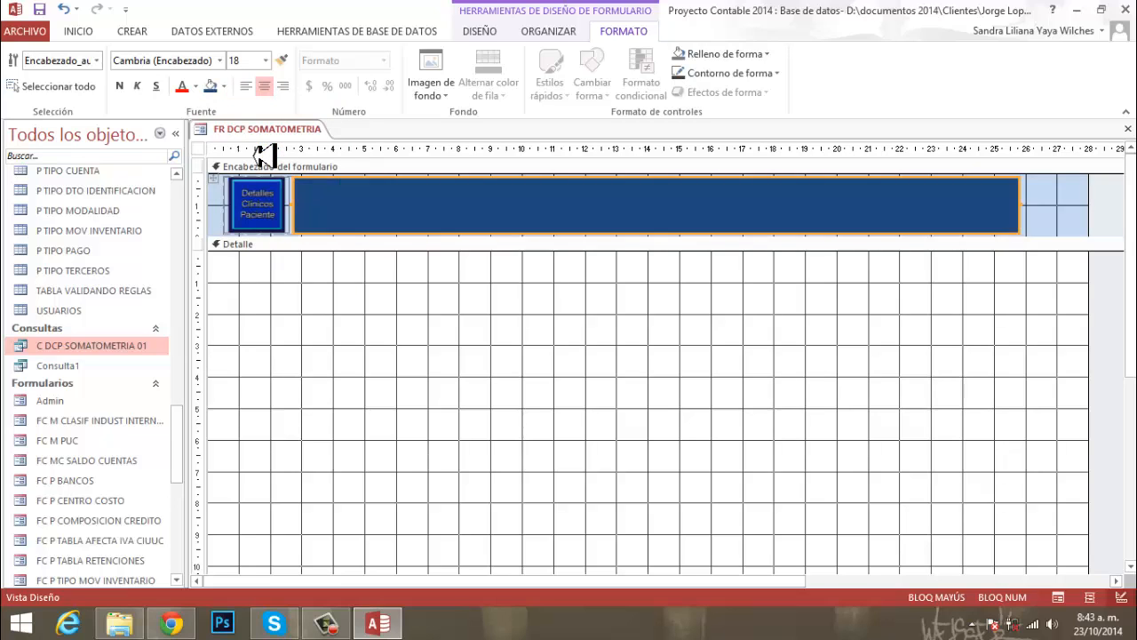
Make the form header's title text white and bold
{"action": "left_click", "coordinate": [196, 86]}
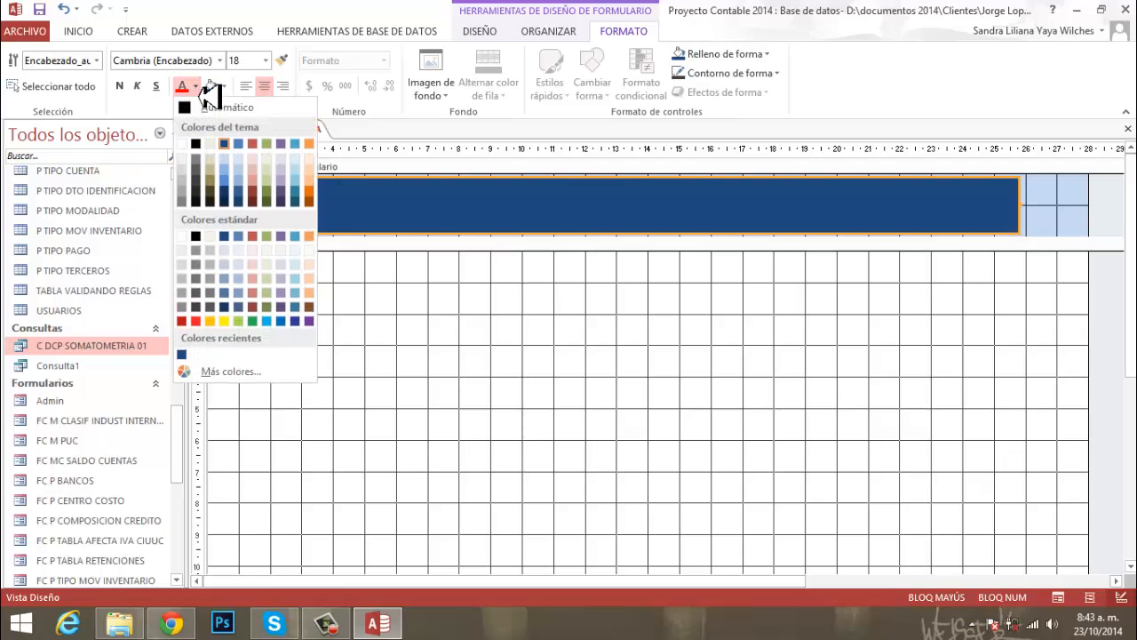
{"action": "left_click", "coordinate": [182, 143]}
{"action": "left_click", "coordinate": [120, 85]}
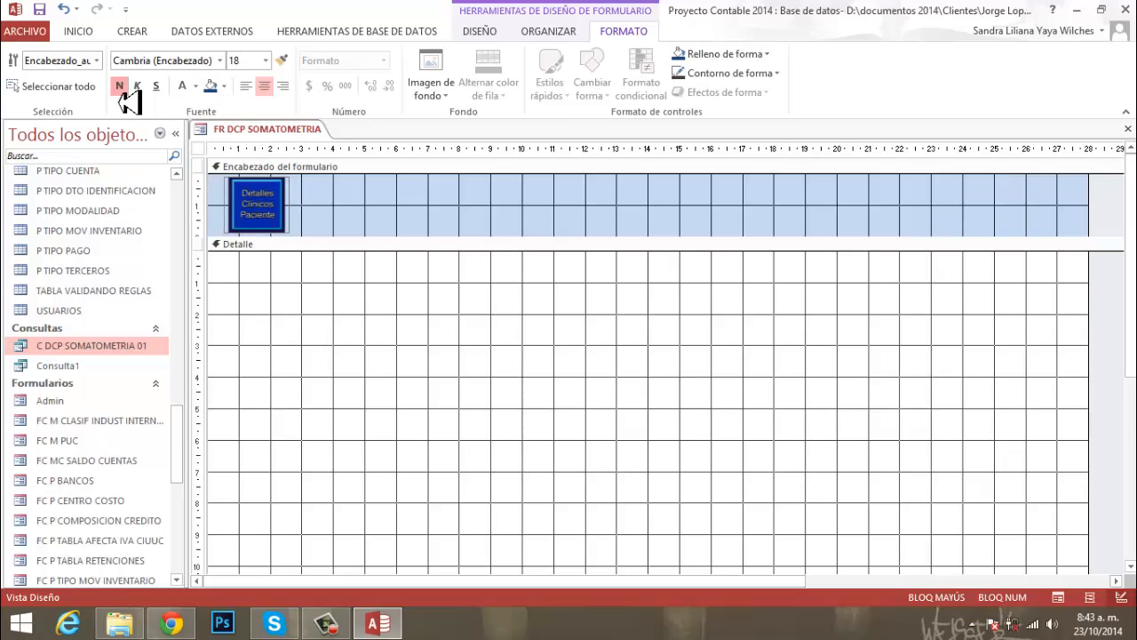
Enlarge the header title's font, trying size 28 and settling on 24
{"action": "left_click", "coordinate": [266, 60]}
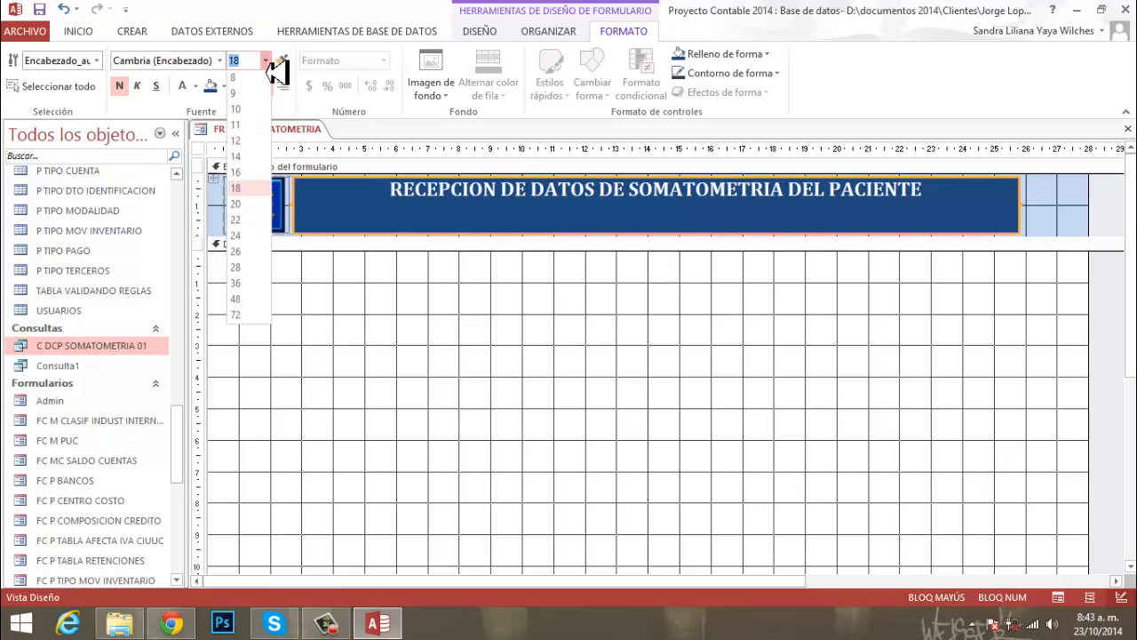
{"action": "left_click", "coordinate": [236, 269]}
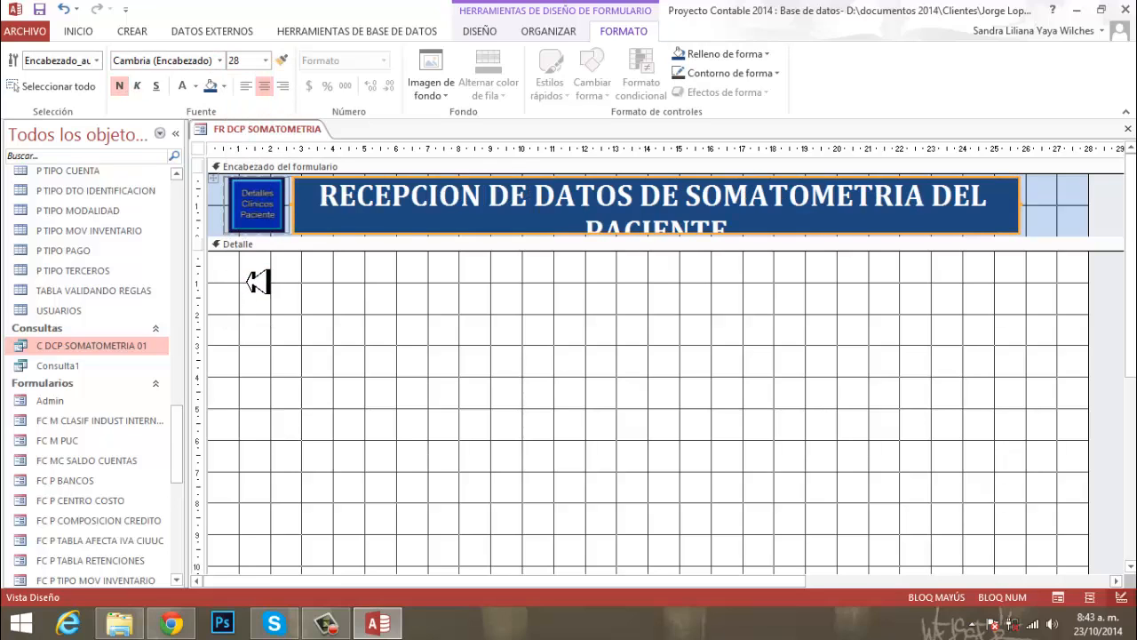
{"action": "left_click", "coordinate": [266, 60]}
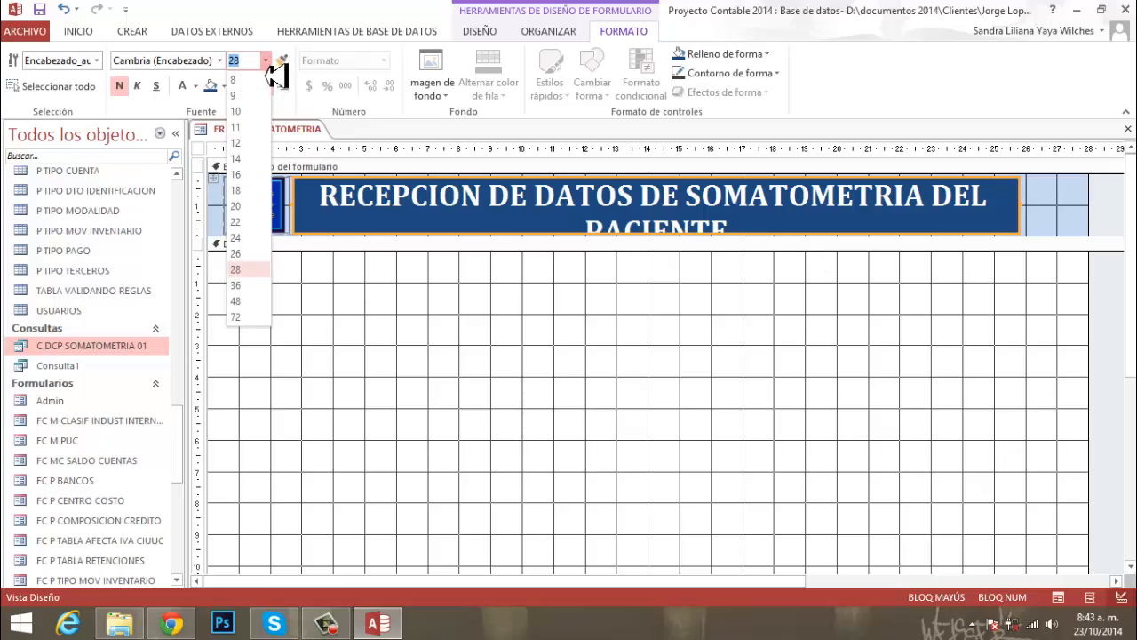
{"action": "left_click", "coordinate": [236, 238]}
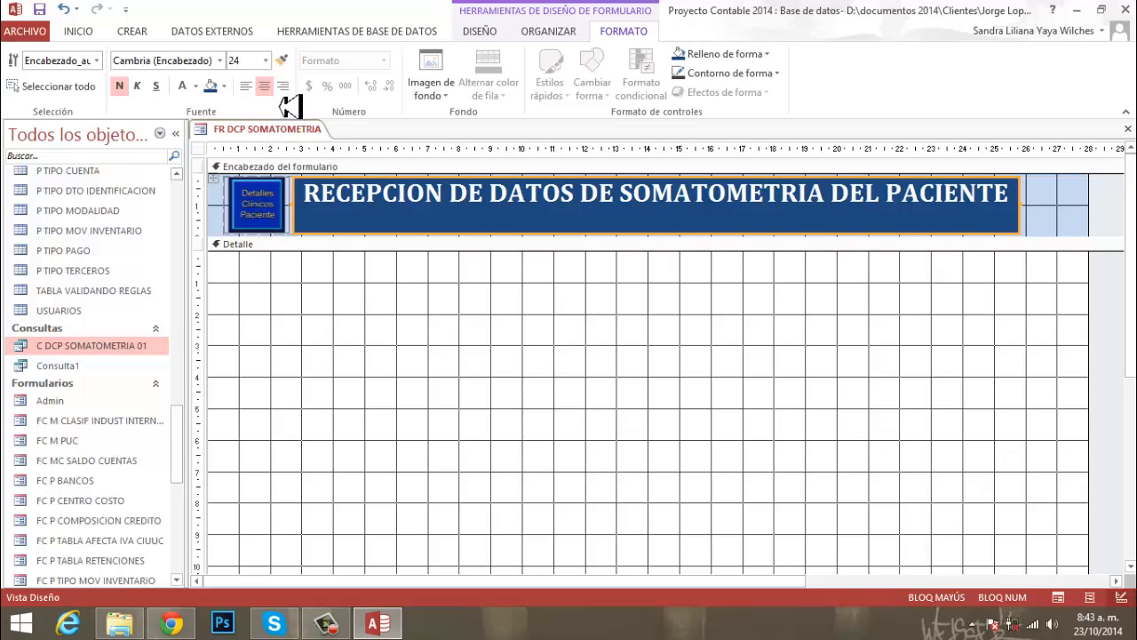
Try a font size of 26 for the header title and return it to 24
{"action": "left_click", "coordinate": [266, 60]}
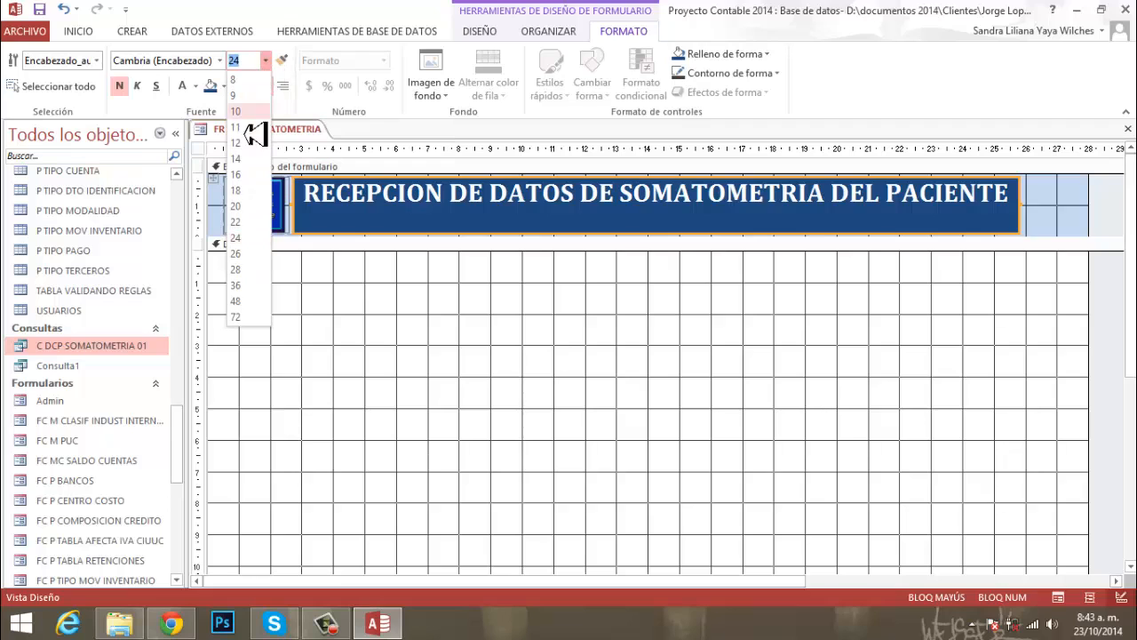
{"action": "left_click", "coordinate": [247, 254]}
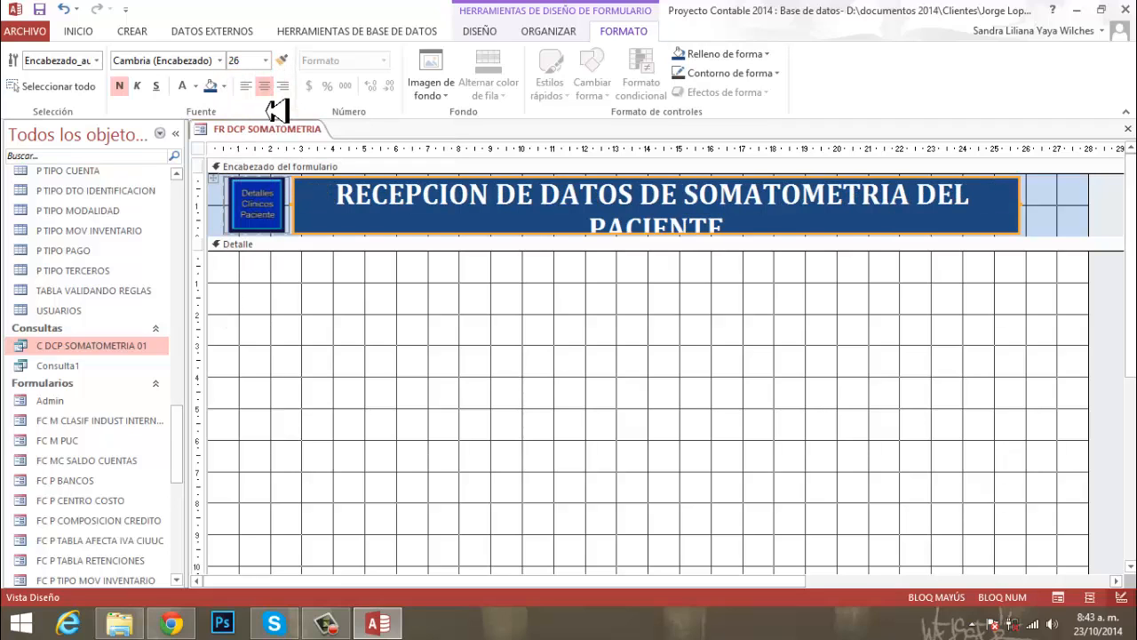
{"action": "left_click", "coordinate": [265, 61]}
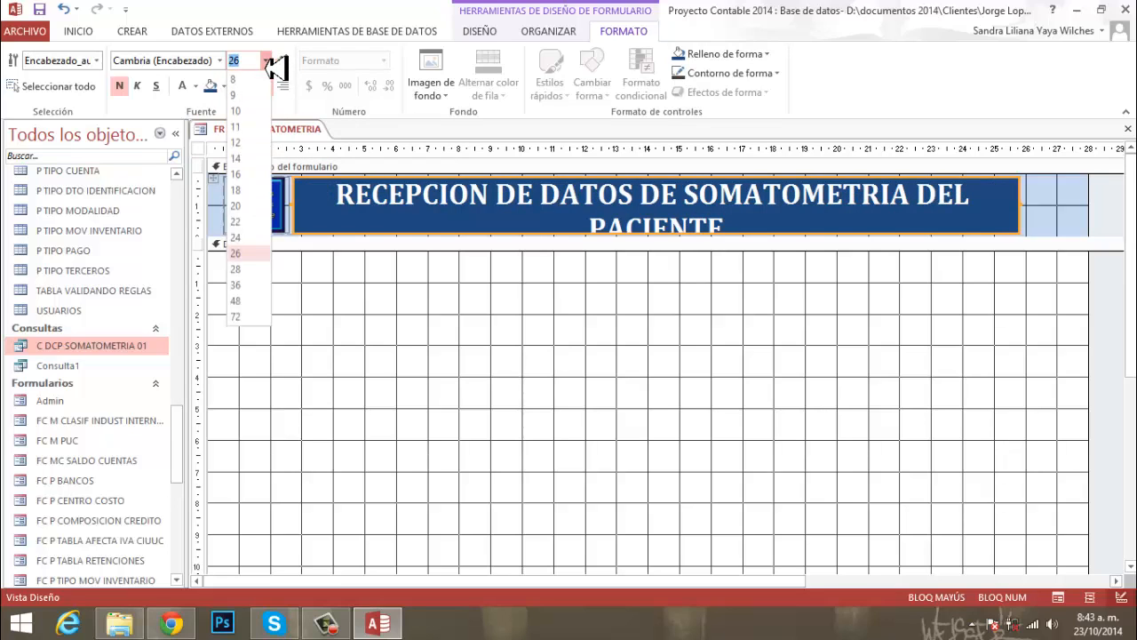
{"action": "left_click", "coordinate": [240, 239]}
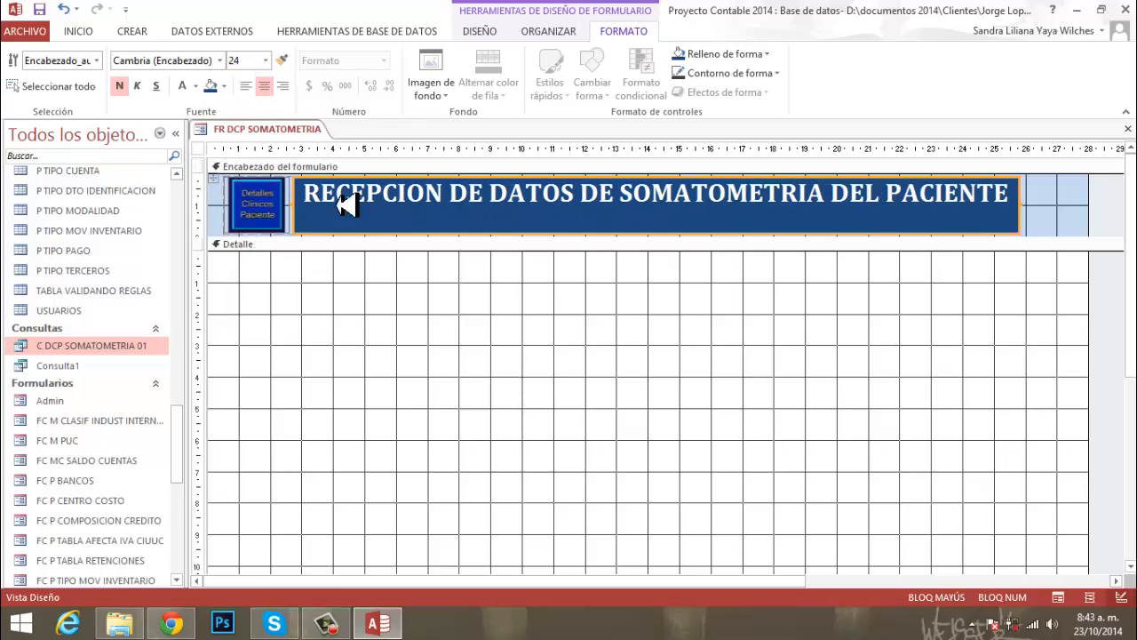
Fill the background of the form header section with a medium blue
{"action": "left_click", "coordinate": [1072, 225]}
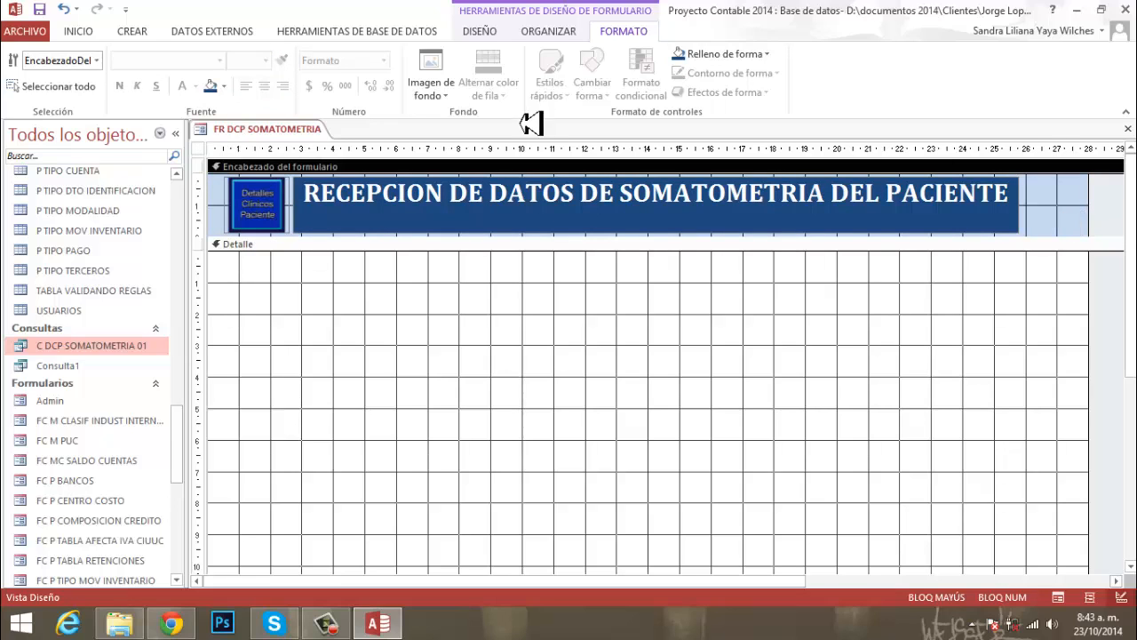
{"action": "left_click", "coordinate": [224, 86]}
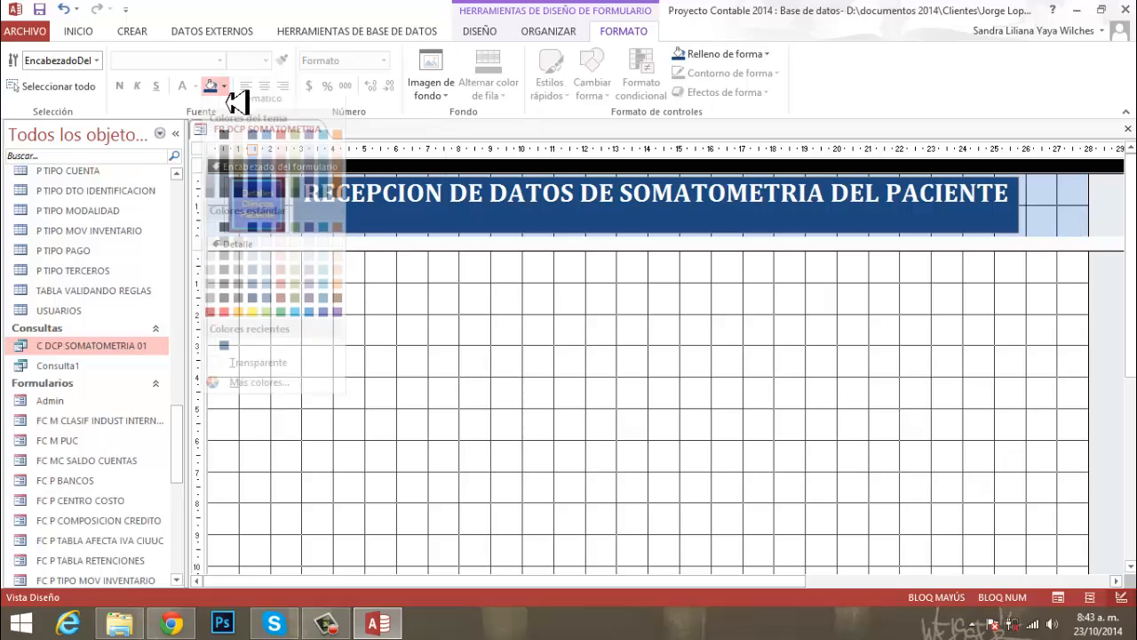
{"action": "left_click", "coordinate": [265, 190]}
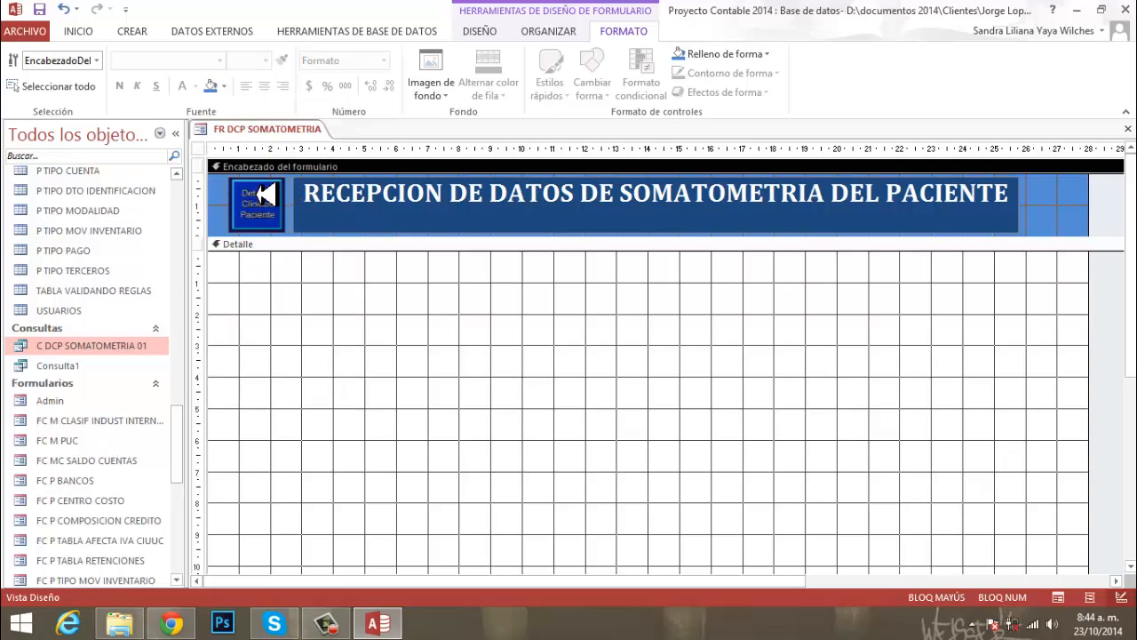
Fill the background of the form's Detail section with the same medium blue as the header
{"action": "left_click", "coordinate": [419, 339]}
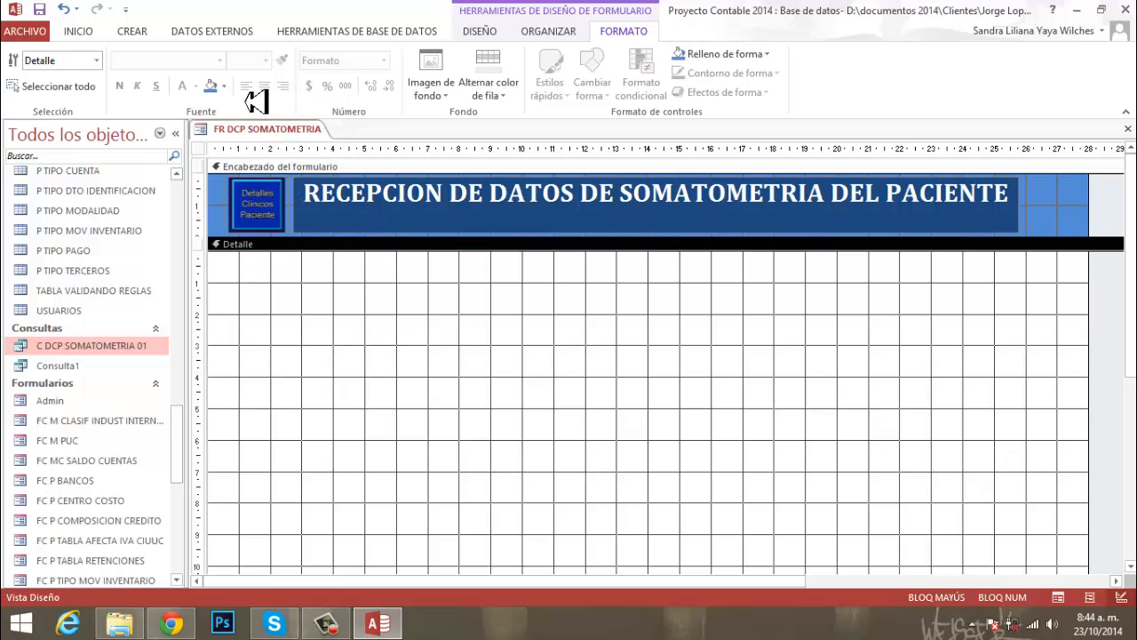
{"action": "left_click", "coordinate": [211, 87]}
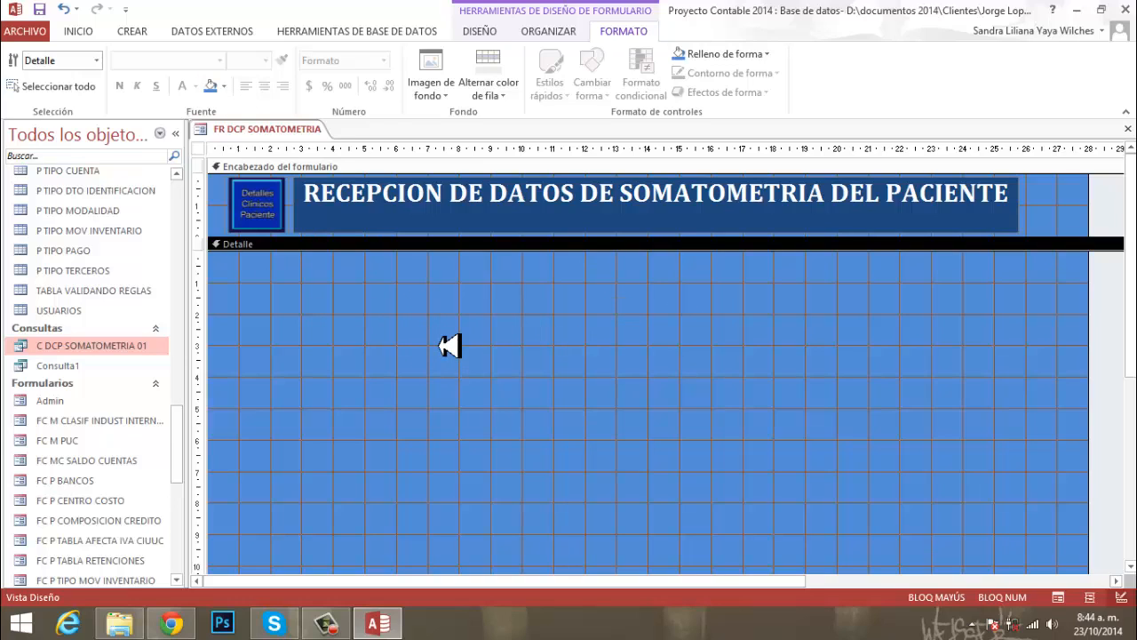
Add the cIdPacienteSomatometria field from the M DCP SOMATOMETRIA table to the upper part of the Detail section and close the field list
{"action": "left_click", "coordinate": [493, 39]}
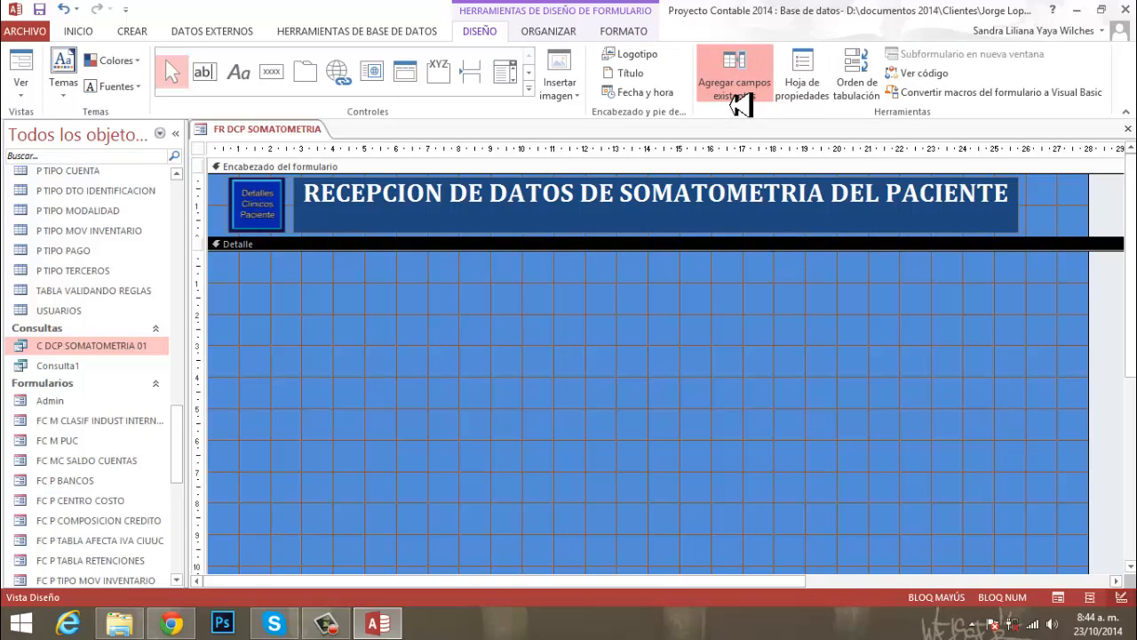
{"action": "left_click", "coordinate": [734, 76]}
{"action": "left_click", "coordinate": [928, 193]}
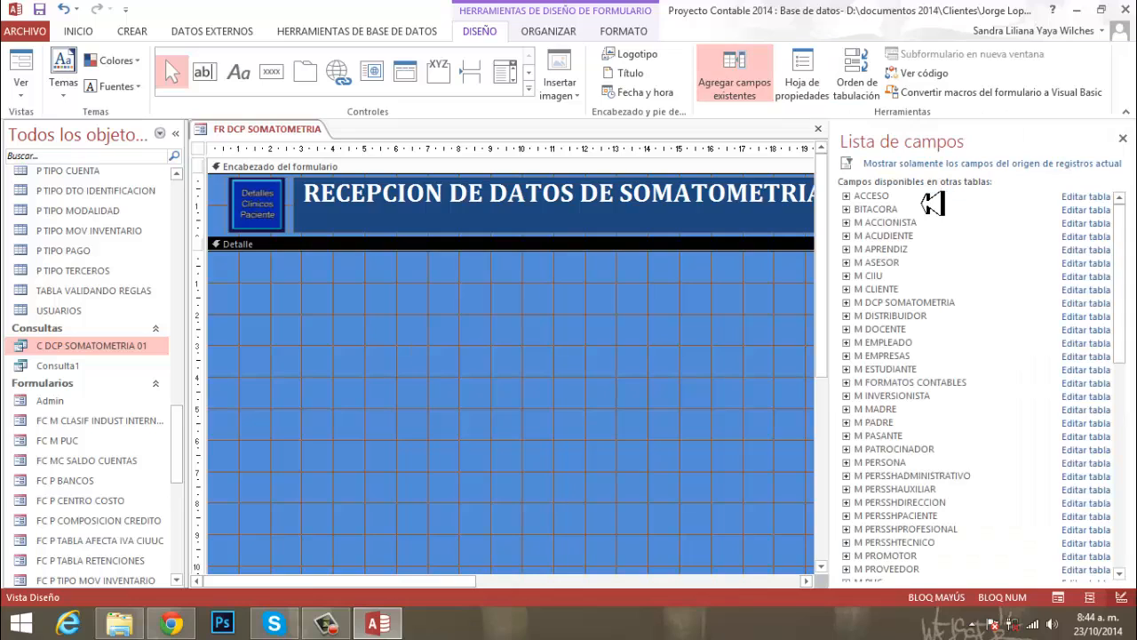
{"action": "left_click", "coordinate": [906, 303]}
{"action": "left_click", "coordinate": [847, 303]}
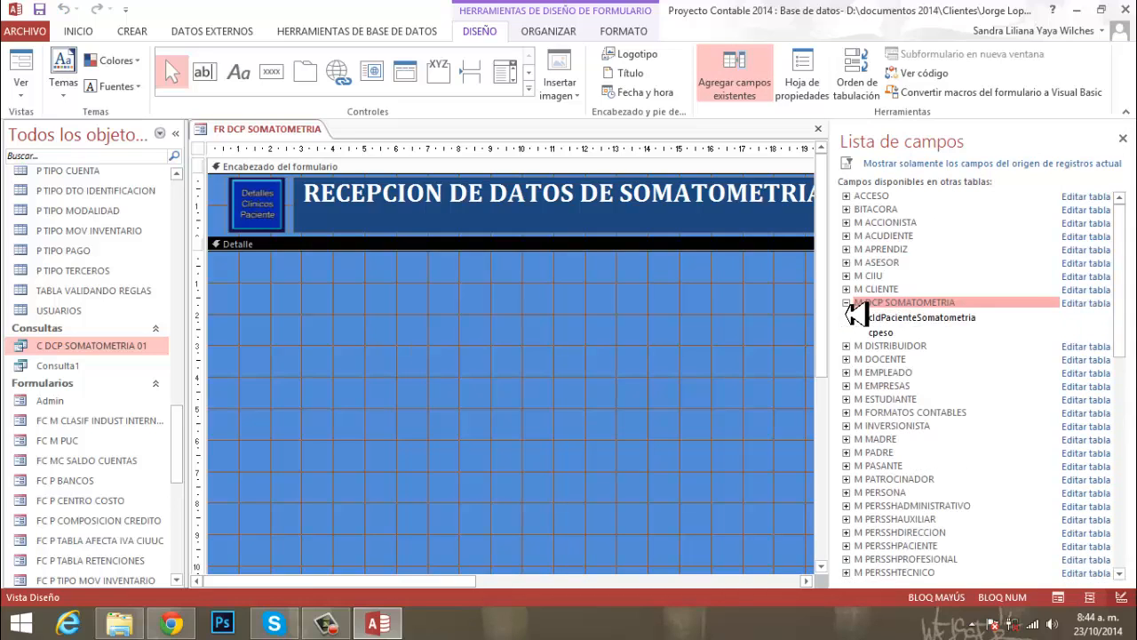
{"action": "left_click", "coordinate": [912, 321]}
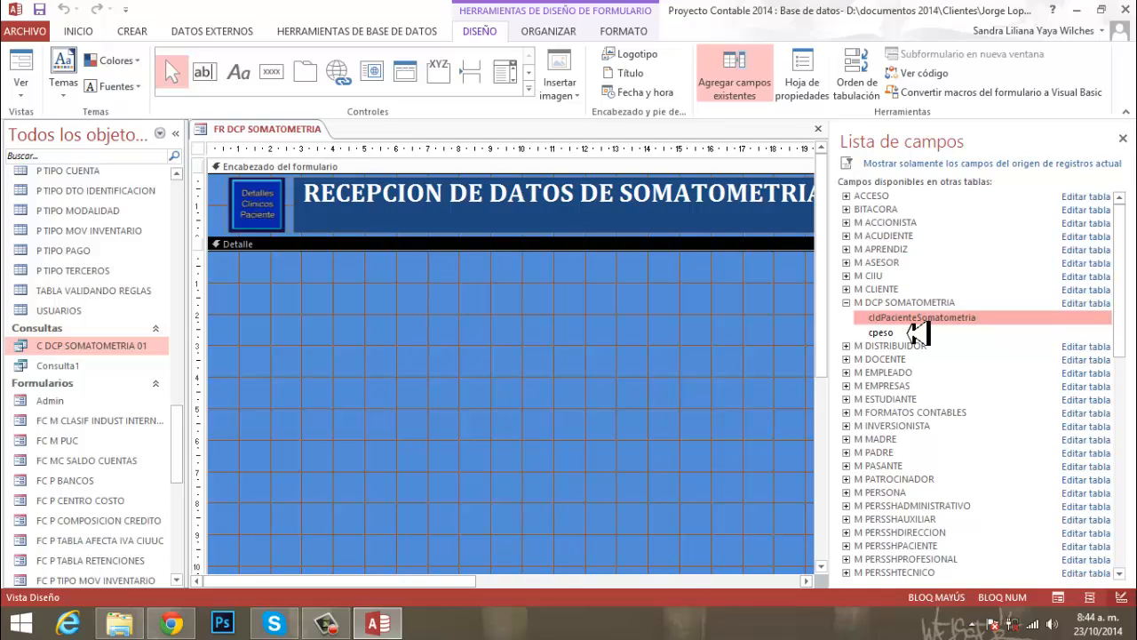
{"action": "left_click_drag", "start_coordinate": [918, 333], "coordinate": [322, 283]}
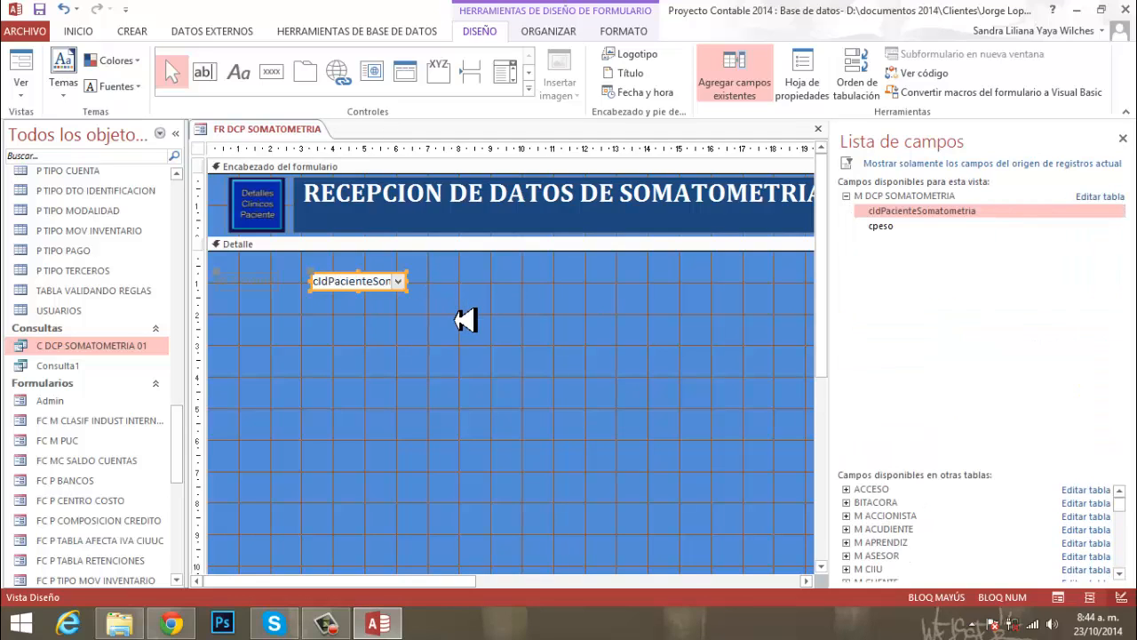
{"action": "left_click", "coordinate": [1122, 139]}
{"action": "left_click", "coordinate": [305, 308]}
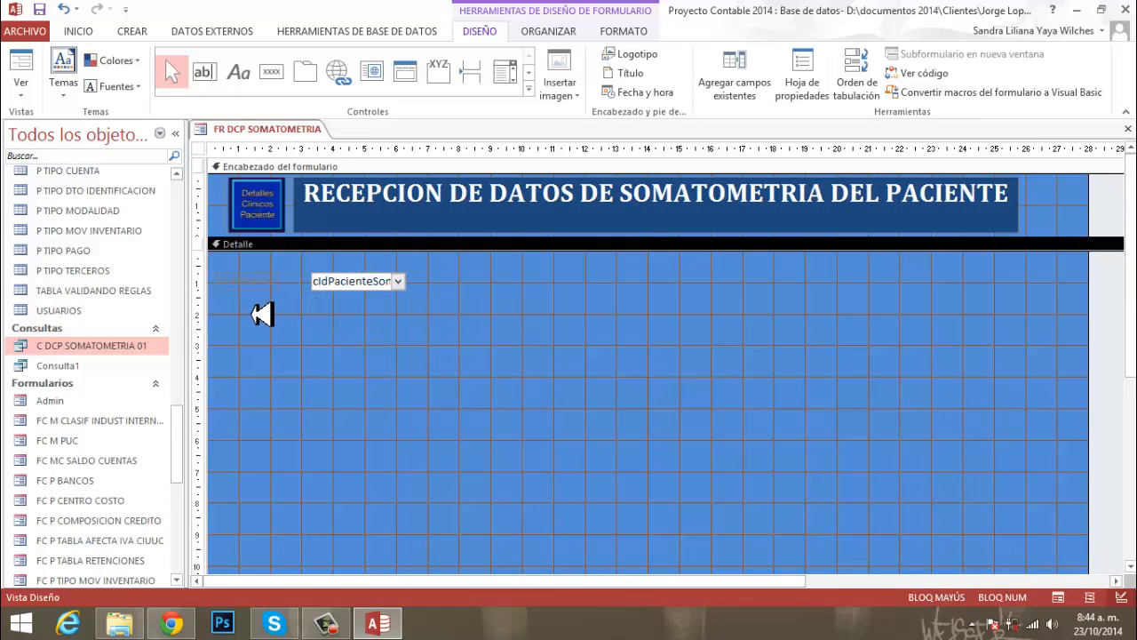
Give the label of the patient ID field a dark blue fill and white text
{"action": "left_click", "coordinate": [261, 282]}
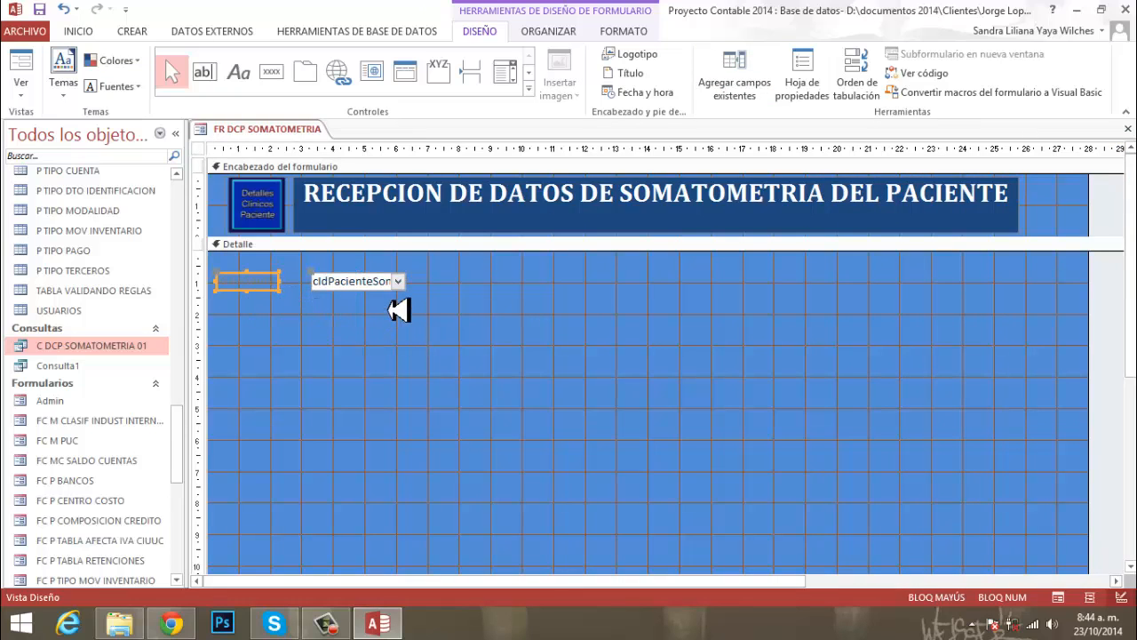
{"action": "left_click", "coordinate": [395, 284]}
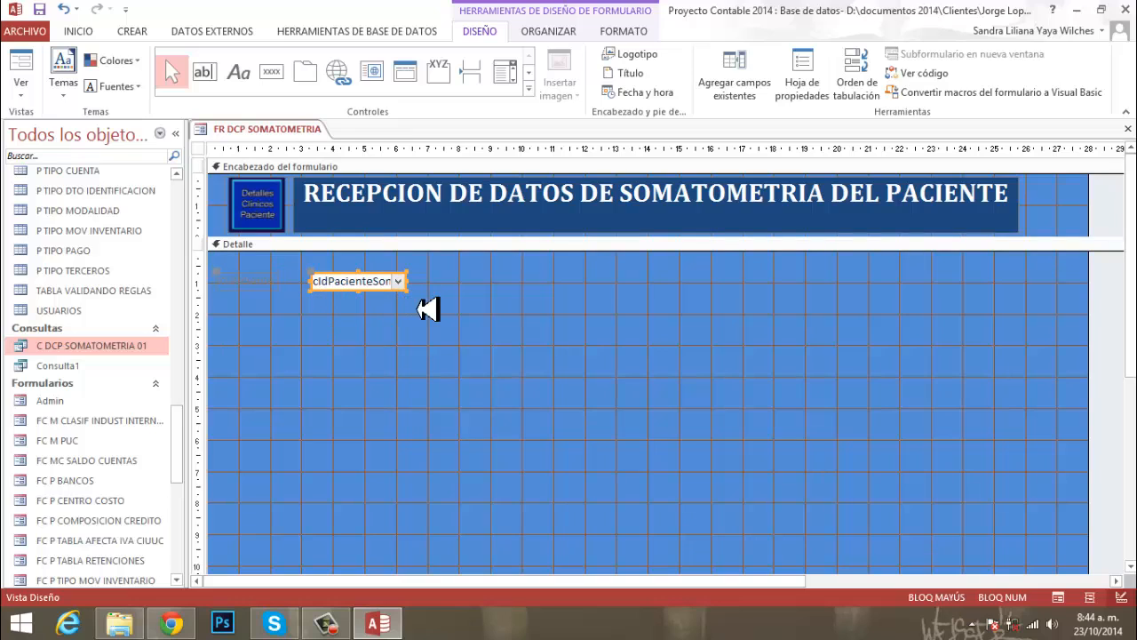
{"action": "left_click", "coordinate": [272, 298]}
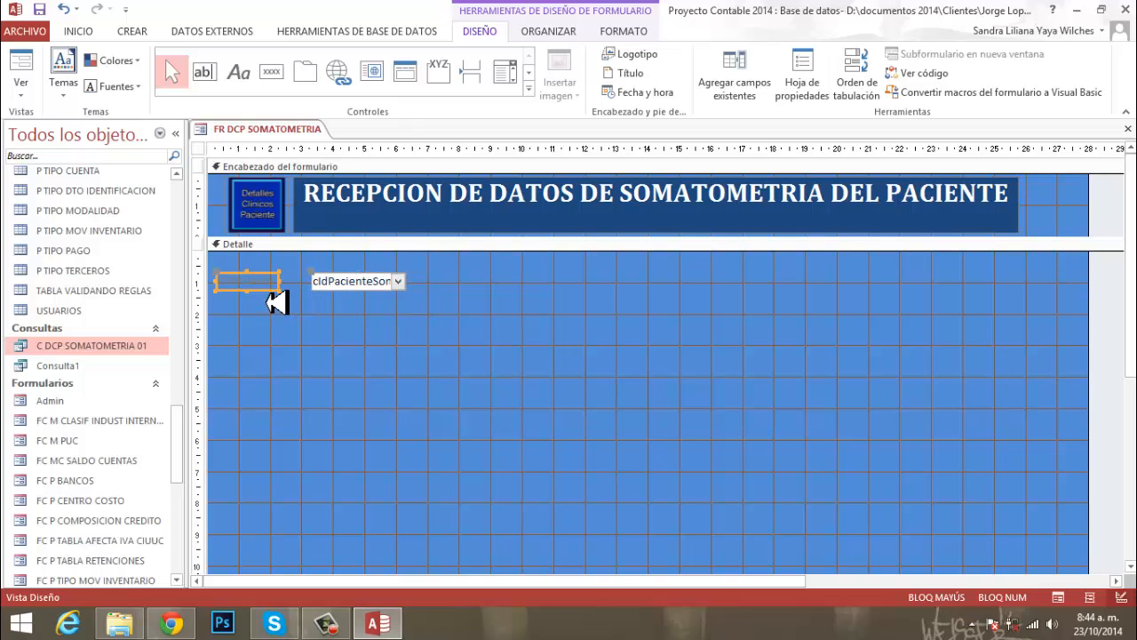
{"action": "left_click", "coordinate": [630, 33]}
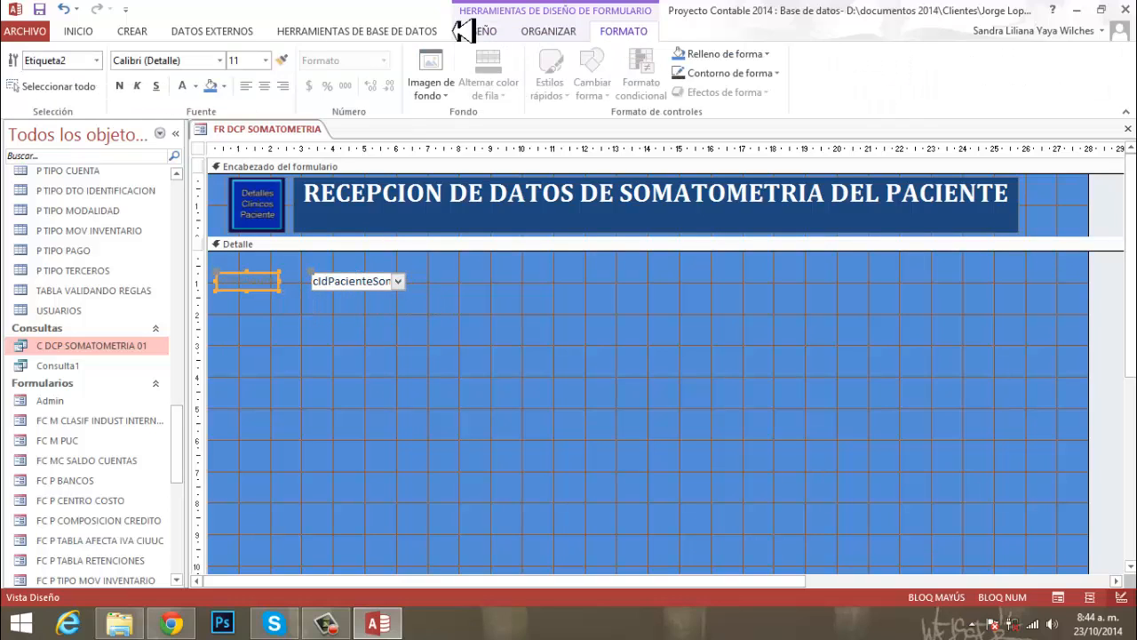
{"action": "left_click", "coordinate": [226, 87]}
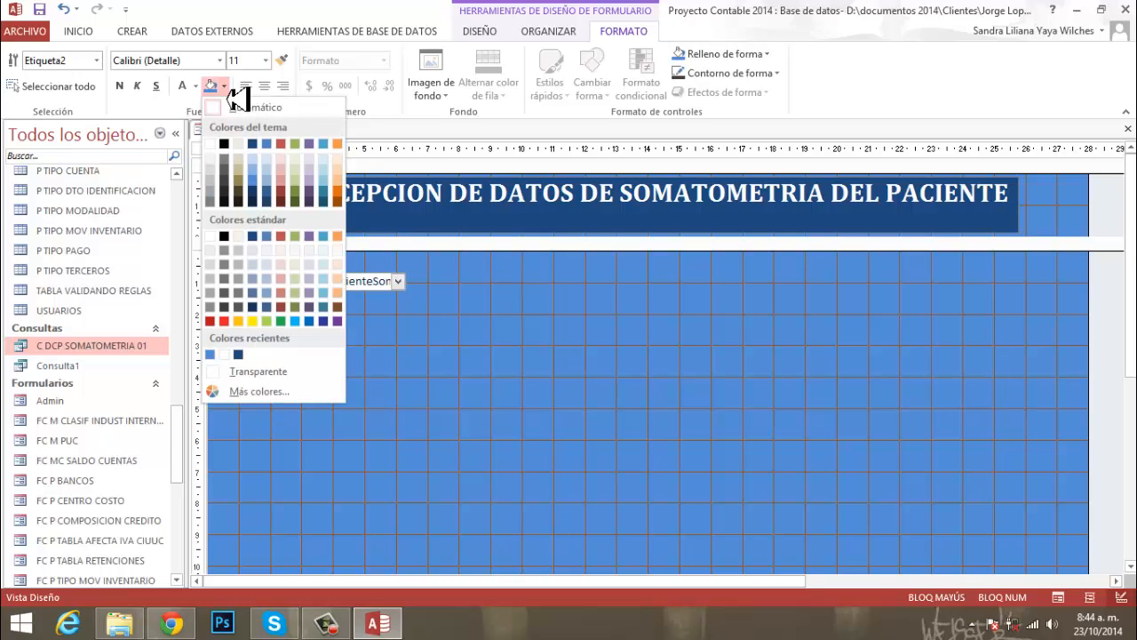
{"action": "left_click", "coordinate": [252, 144]}
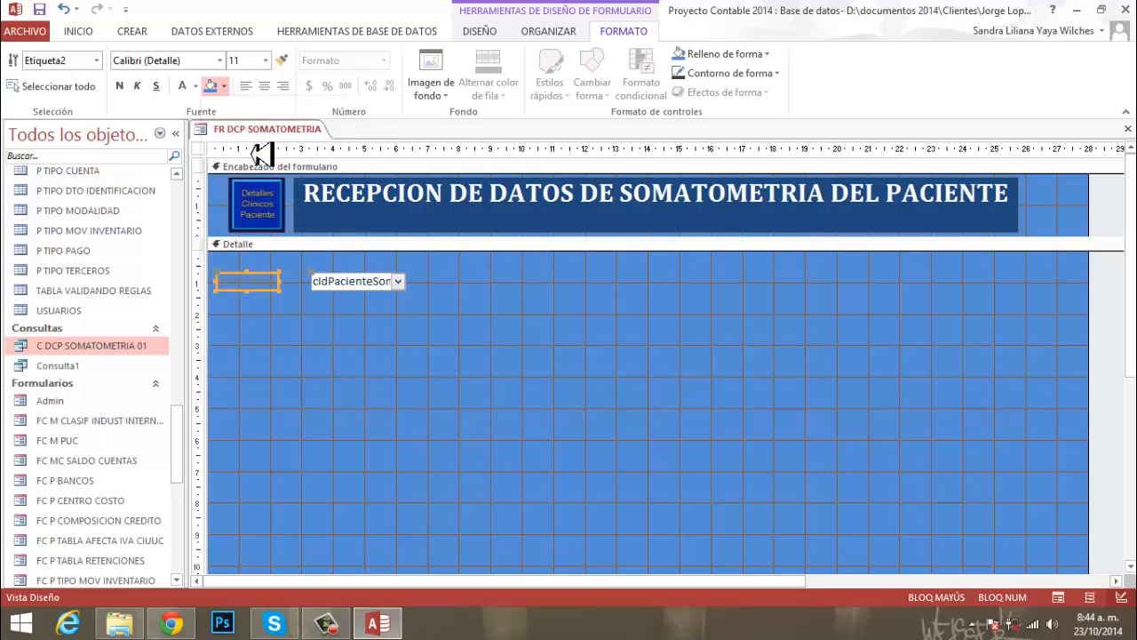
{"action": "left_click", "coordinate": [189, 89]}
{"action": "left_click", "coordinate": [341, 335]}
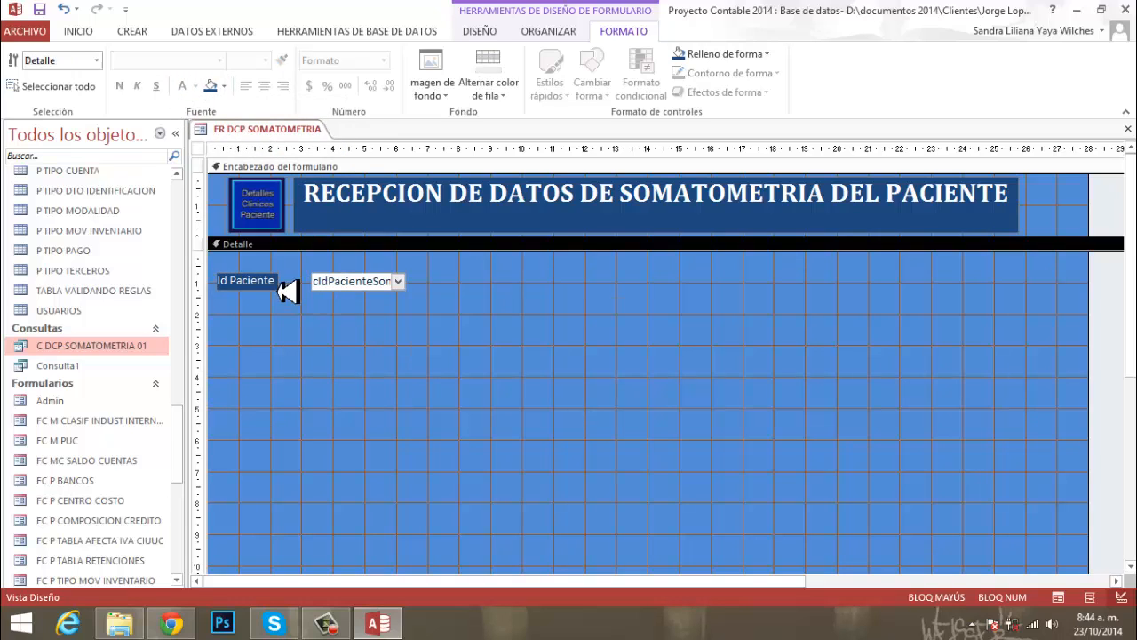
Widen the Id Paciente label so it extends closer to its combo box
{"action": "left_click", "coordinate": [278, 284]}
{"action": "left_click_drag", "start_coordinate": [291, 297], "coordinate": [314, 296]}
{"action": "left_click", "coordinate": [381, 358]}
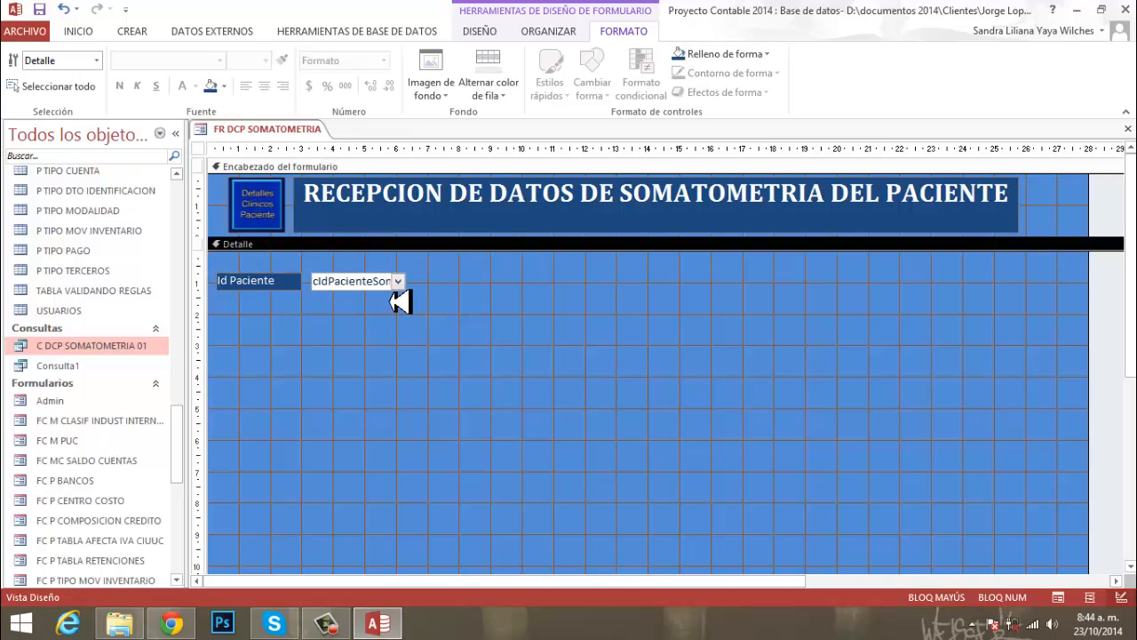
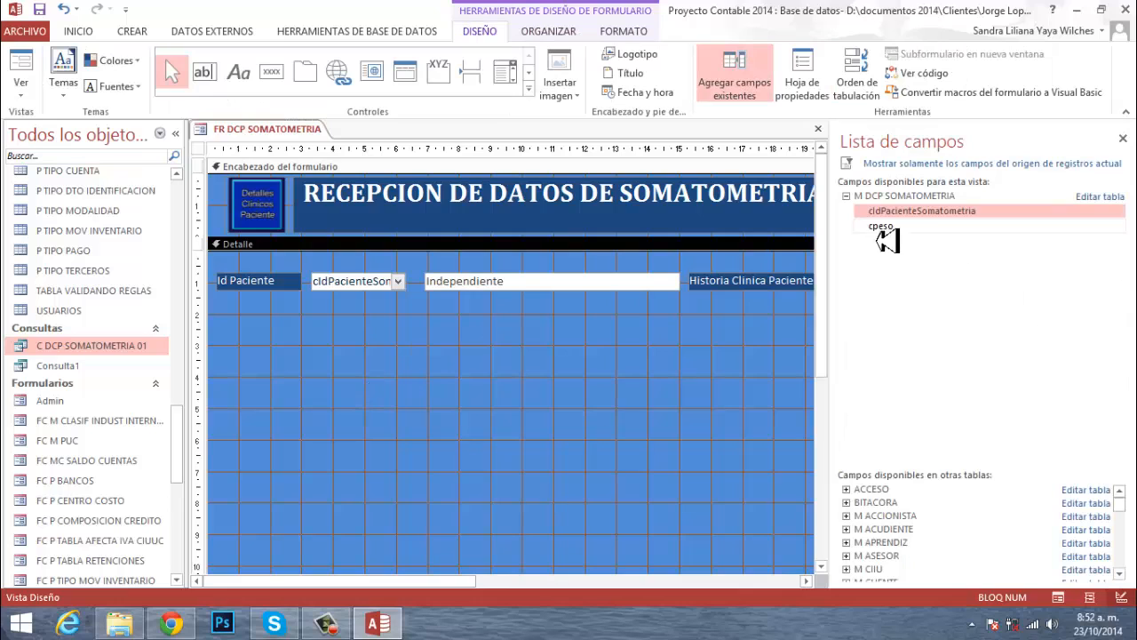
Add the cpeso field to the Detail section below the Id Paciente row and close the field list
{"action": "left_click", "coordinate": [892, 236]}
{"action": "left_click_drag", "start_coordinate": [899, 237], "coordinate": [274, 333]}
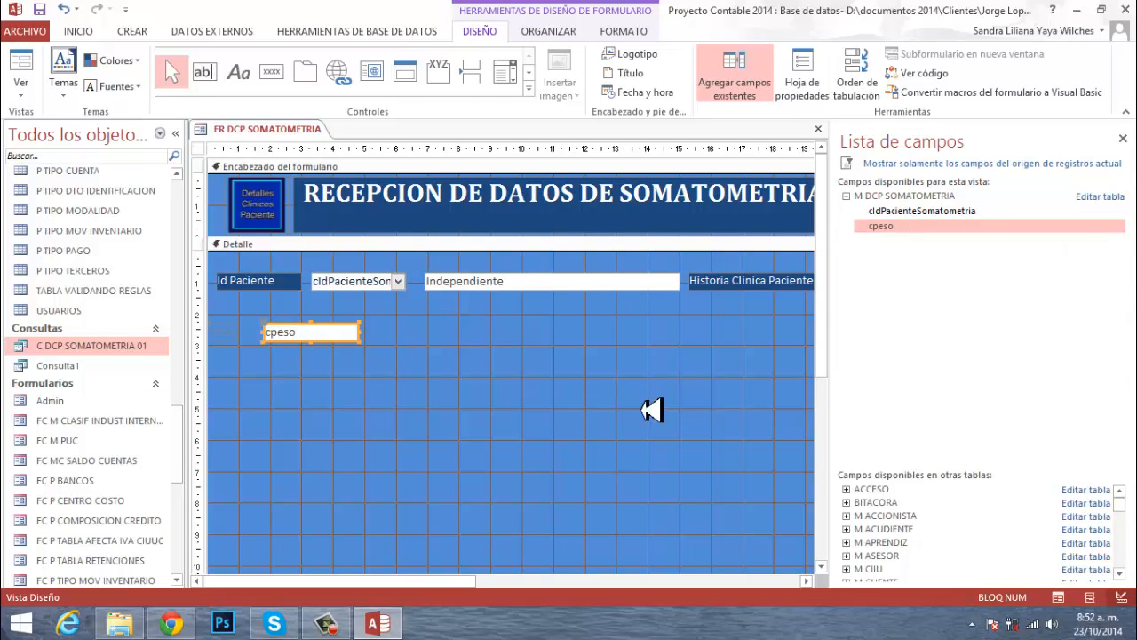
{"action": "left_click", "coordinate": [1123, 138]}
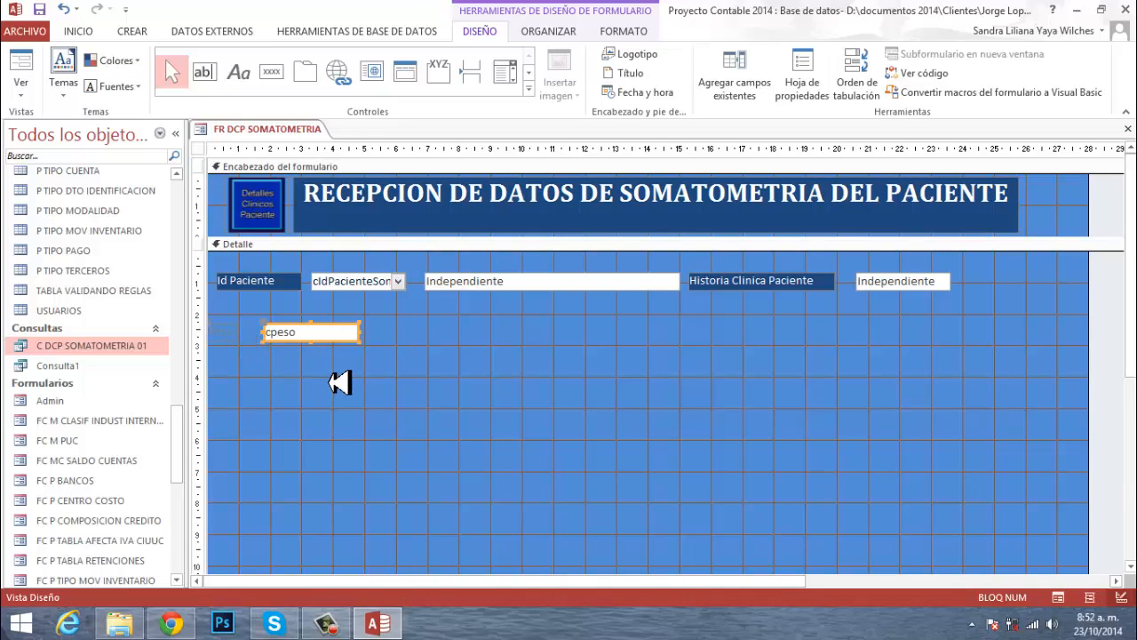
Nudge the cpeso field and its label up and sideways until they sit just beneath the Id Paciente row
{"action": "key", "text": "Right"}
{"action": "key", "text": "Right"}
{"action": "key", "text": "Right"}
{"action": "key", "text": "Right"}
{"action": "key", "text": "Up"}
{"action": "key", "text": "Up"}
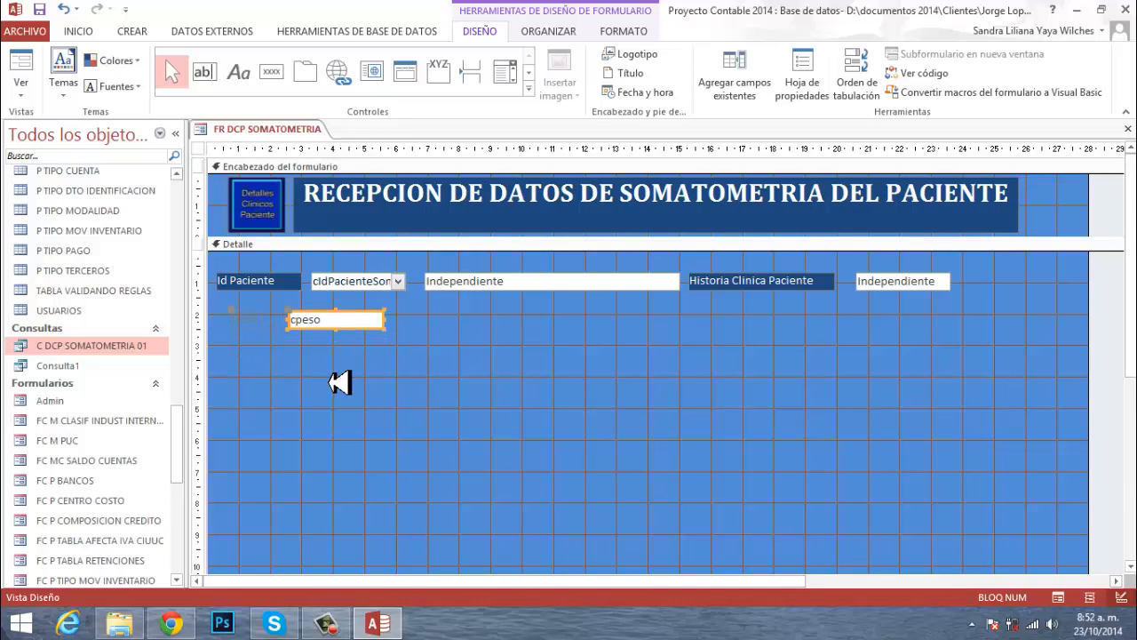
{"action": "key", "text": "Up"}
{"action": "key", "text": "Up"}
{"action": "key", "text": "Left"}
{"action": "key", "text": "Left"}
{"action": "key", "text": "Left"}
{"action": "key", "text": "Left"}
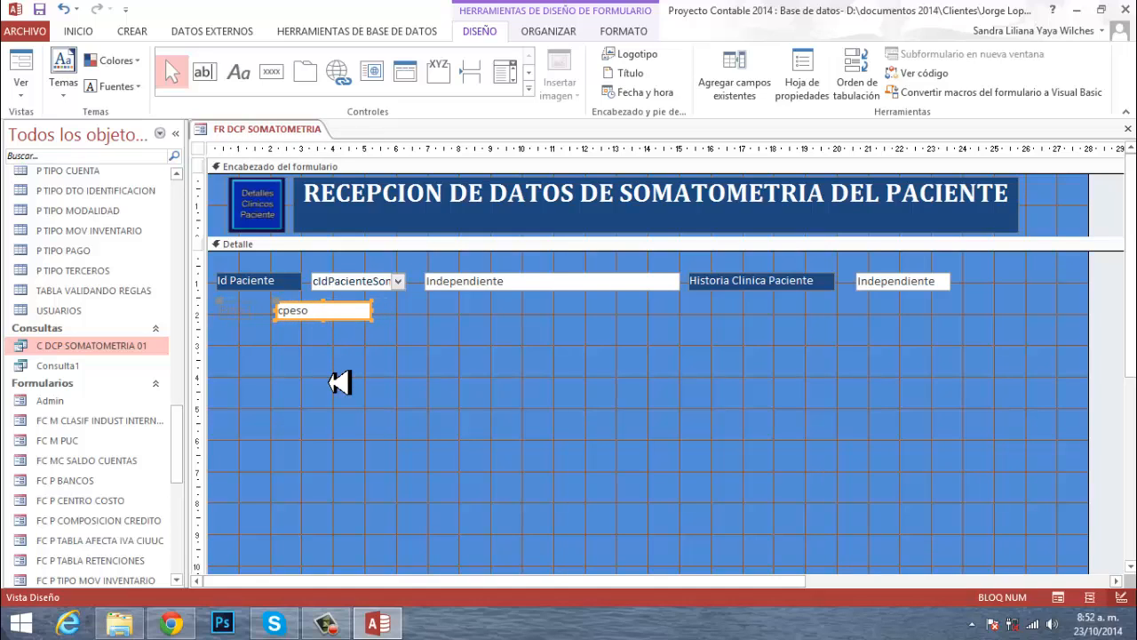
{"action": "left_click", "coordinate": [342, 380]}
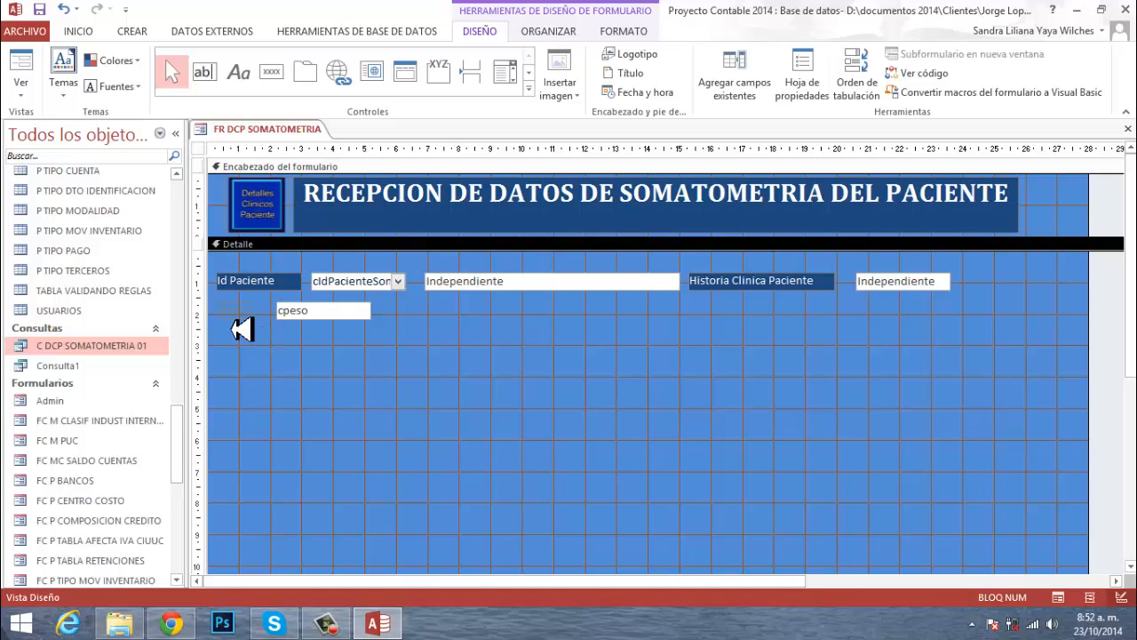
Move the cpeso text box to the right, away from its label, leaving the label in place
{"action": "left_click", "coordinate": [312, 316]}
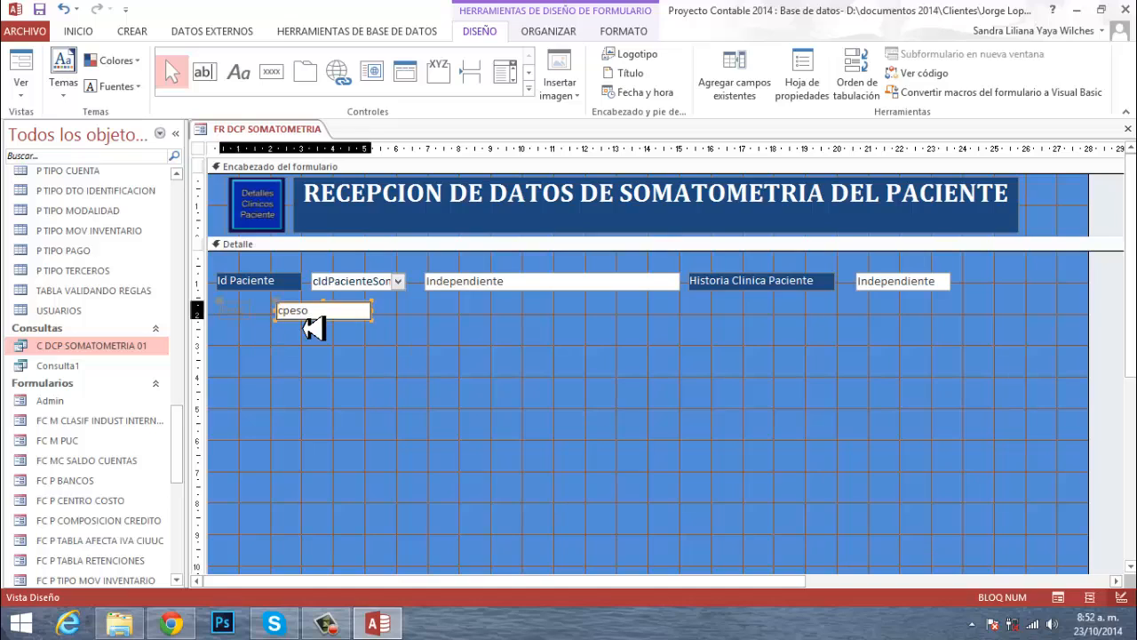
{"action": "left_click_drag", "start_coordinate": [284, 312], "coordinate": [348, 311]}
{"action": "left_click", "coordinate": [271, 329]}
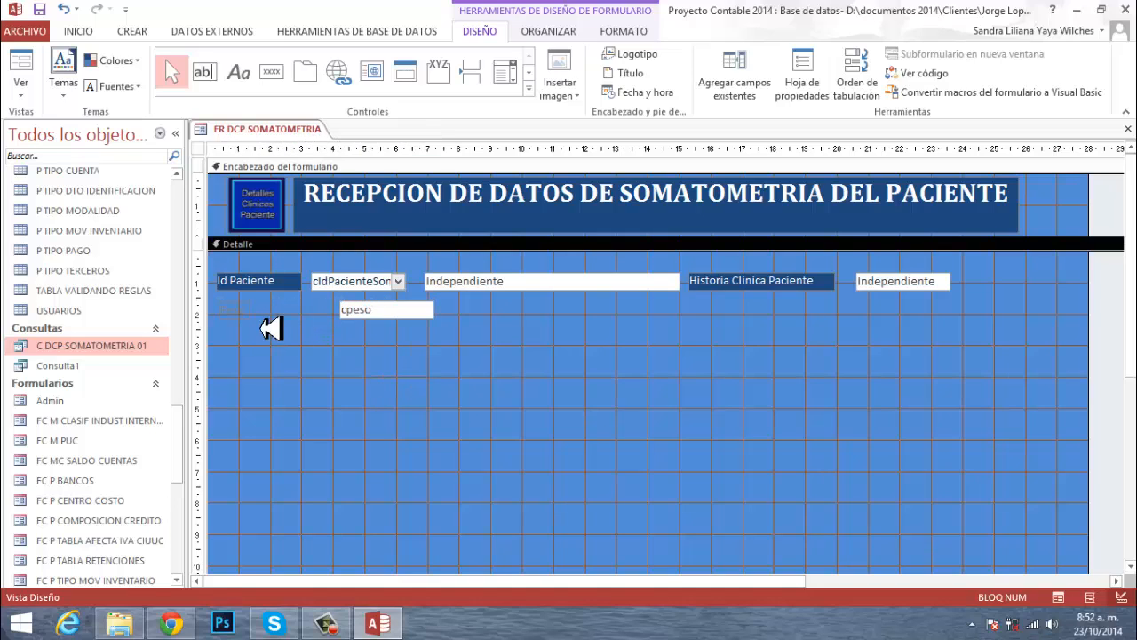
Resize the Id Paciente label, the weight label and the cpeso text box to match the widest of them
{"action": "left_click", "coordinate": [242, 282]}
{"action": "left_click", "coordinate": [238, 313], "text": "shift"}
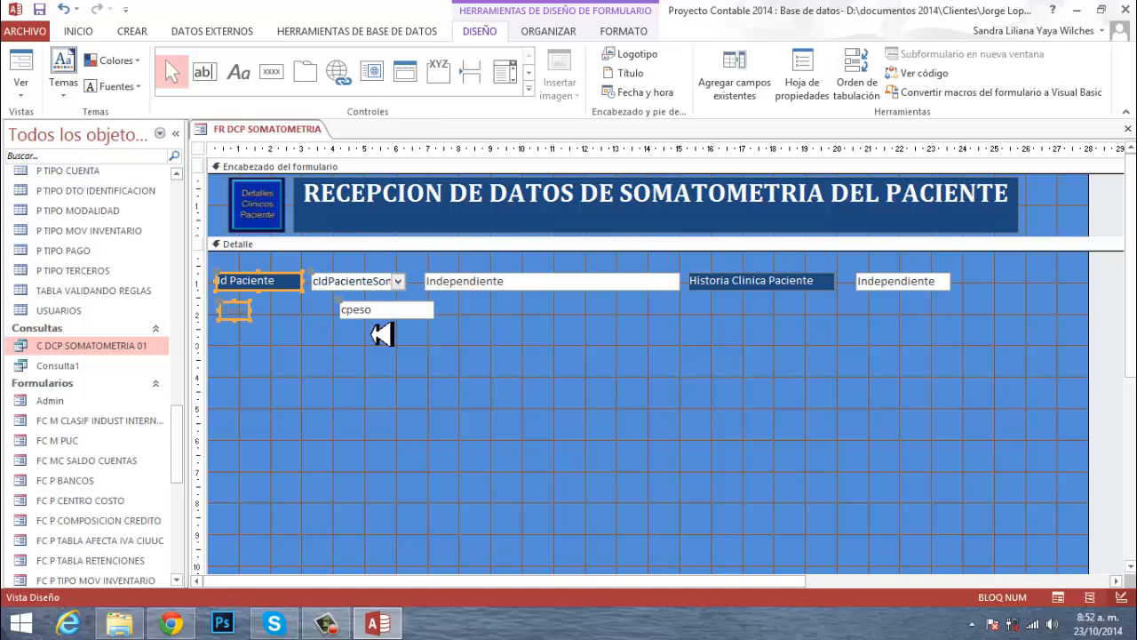
{"action": "left_click", "coordinate": [384, 312], "text": "shift"}
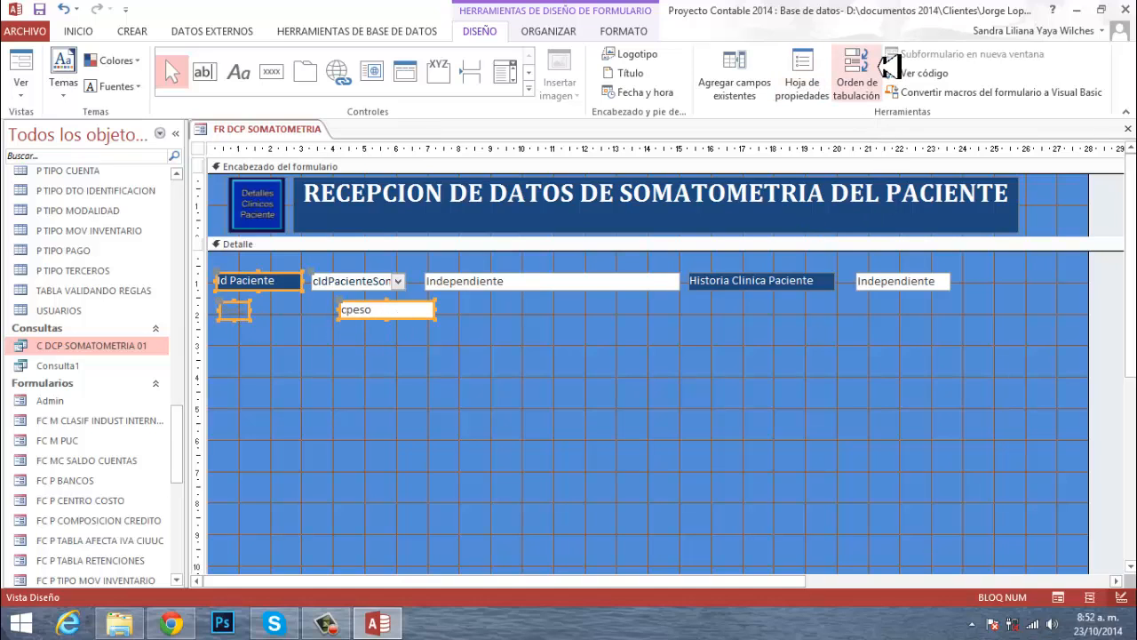
{"action": "left_click", "coordinate": [561, 33]}
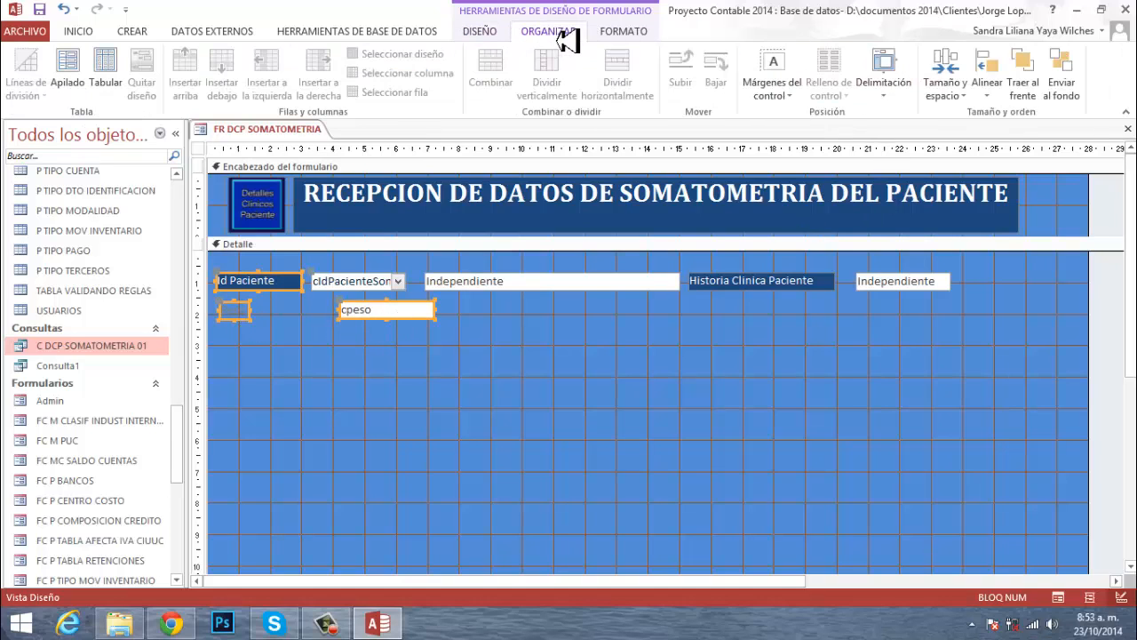
{"action": "left_click", "coordinate": [974, 102]}
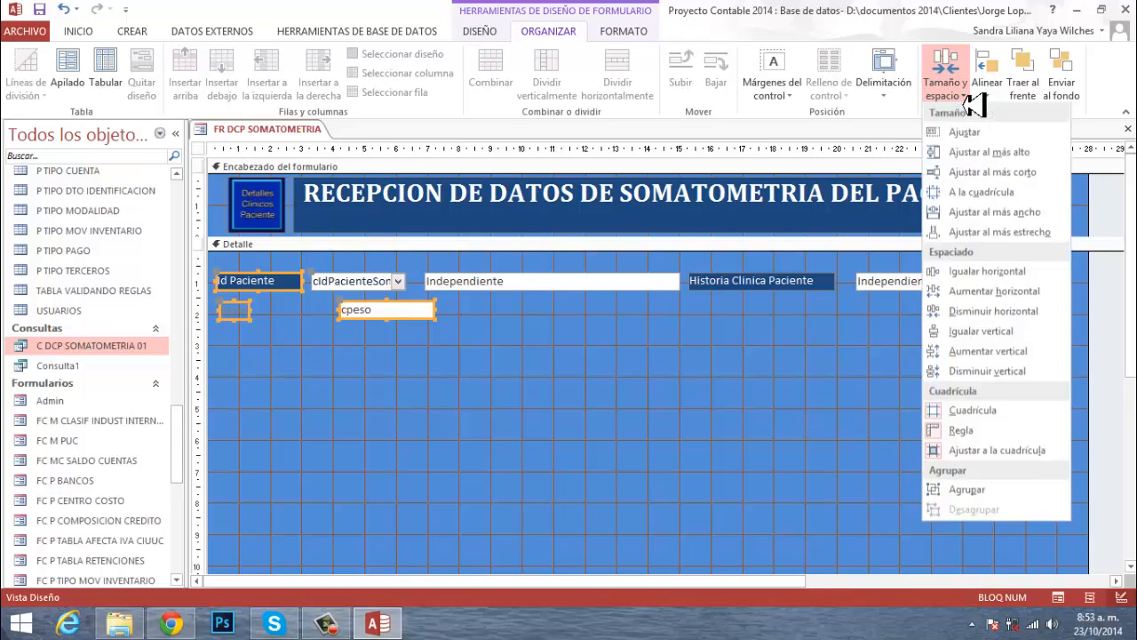
{"action": "left_click", "coordinate": [1050, 216]}
{"action": "left_click", "coordinate": [394, 363]}
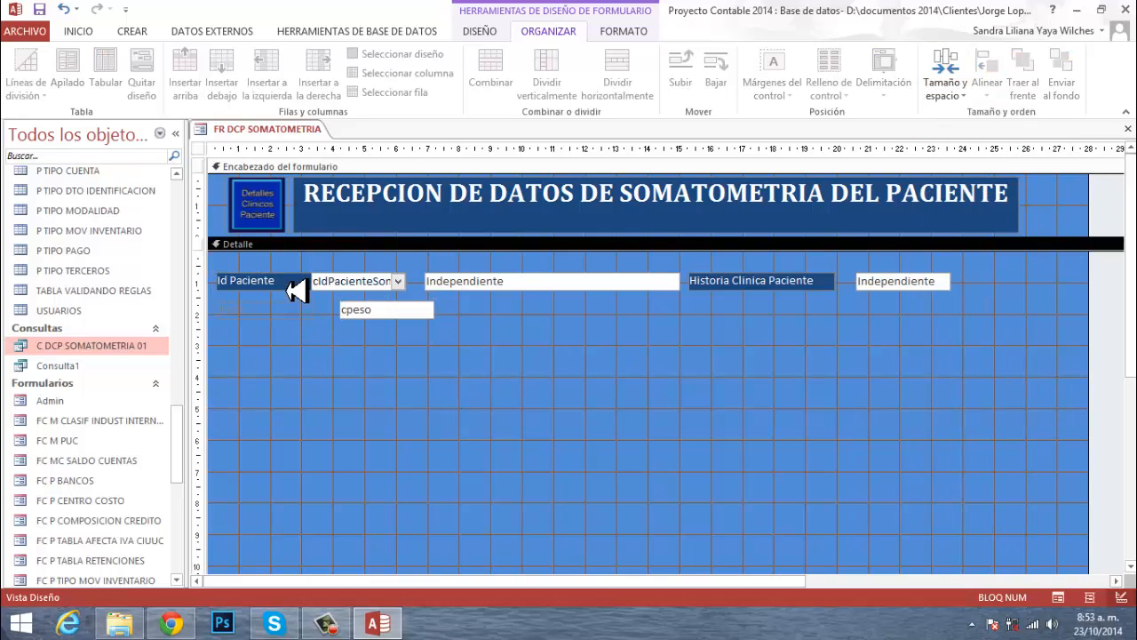
Give the label of the cpeso field a dark blue fill and white text
{"action": "left_click", "coordinate": [300, 316]}
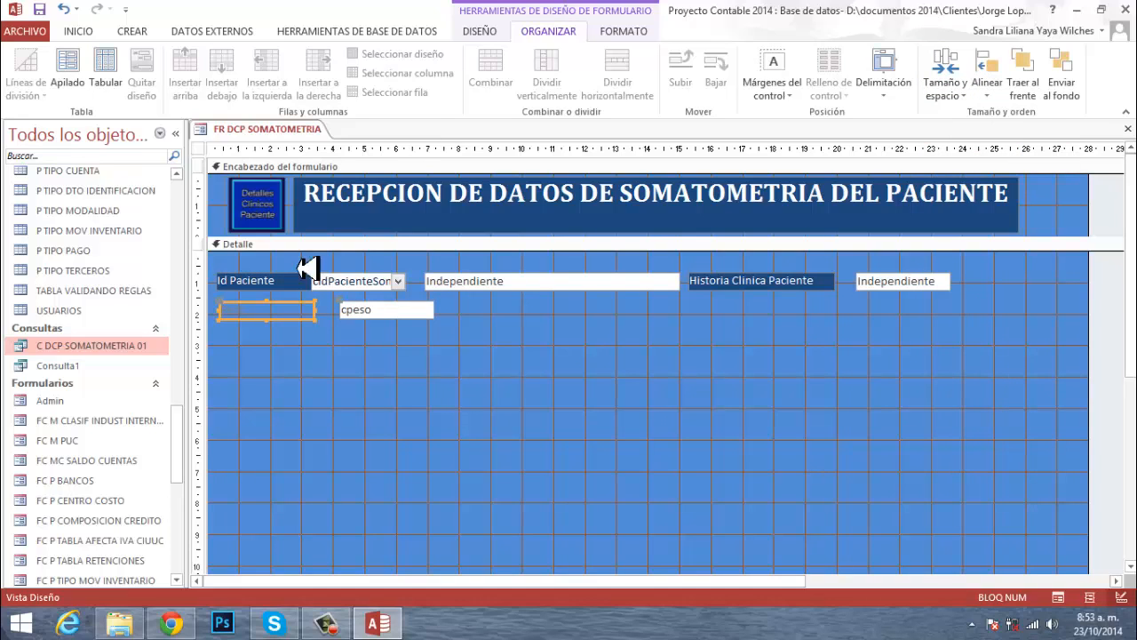
{"action": "left_click", "coordinate": [626, 34]}
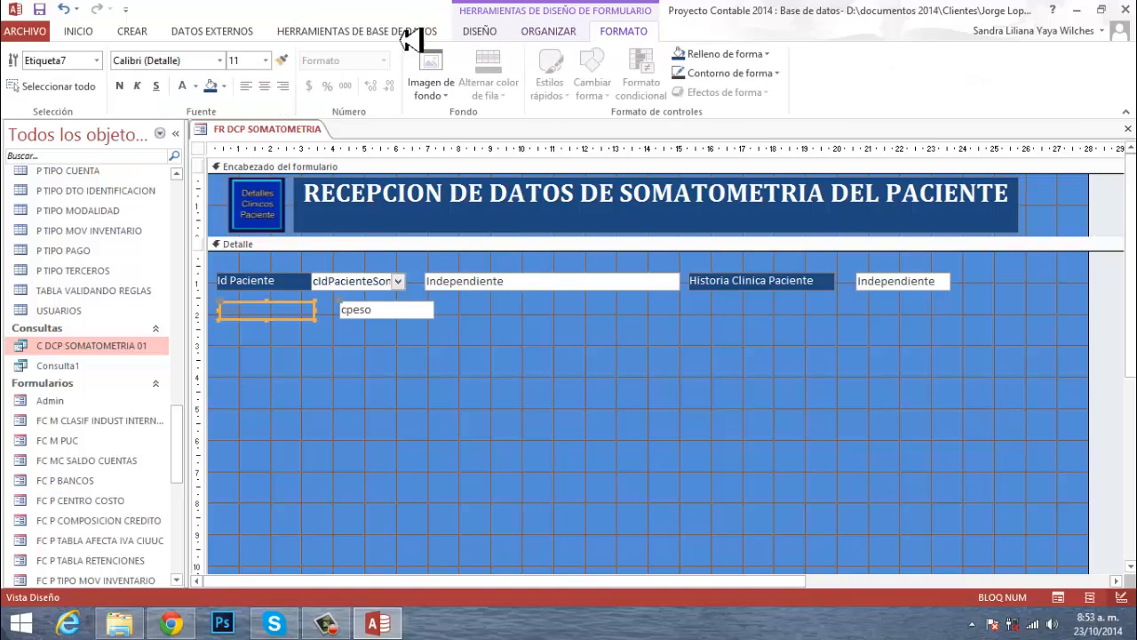
{"action": "left_click", "coordinate": [212, 87]}
{"action": "left_click", "coordinate": [183, 86]}
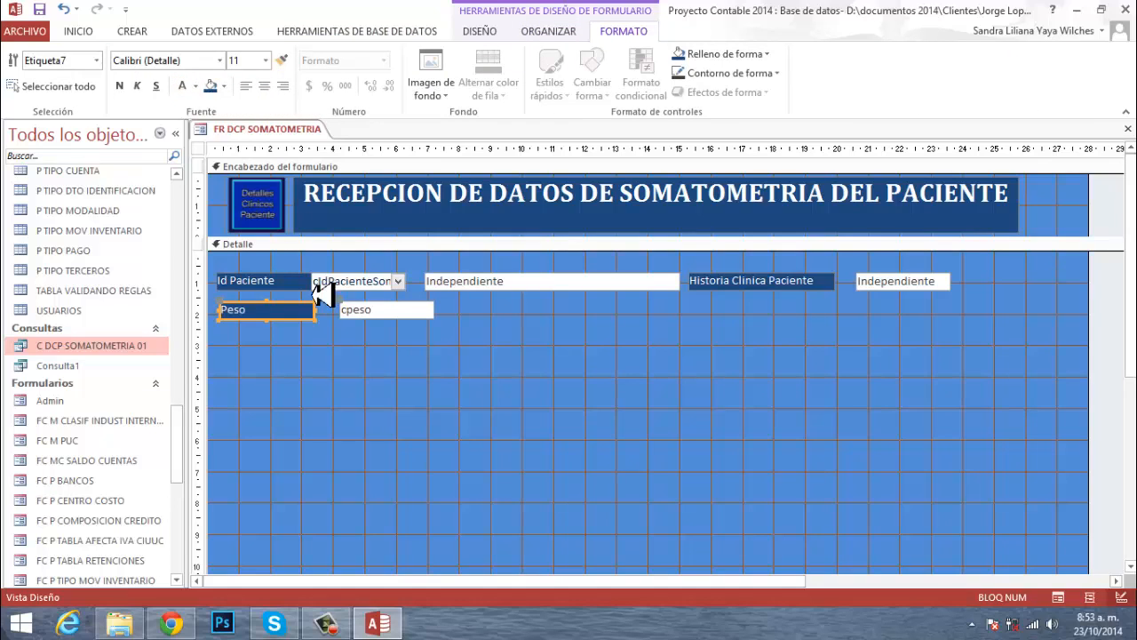
{"action": "left_click", "coordinate": [346, 373]}
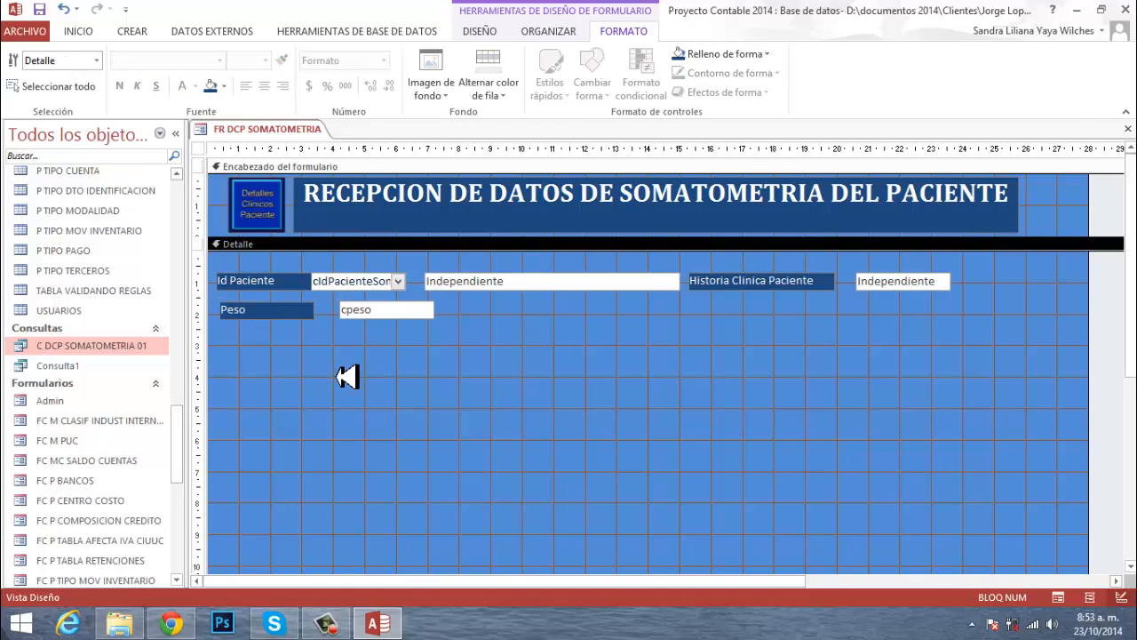
Move the cIdPacienteSomatometria combo box slightly right to leave a gap after the Id Paciente label
{"action": "left_click", "coordinate": [375, 289]}
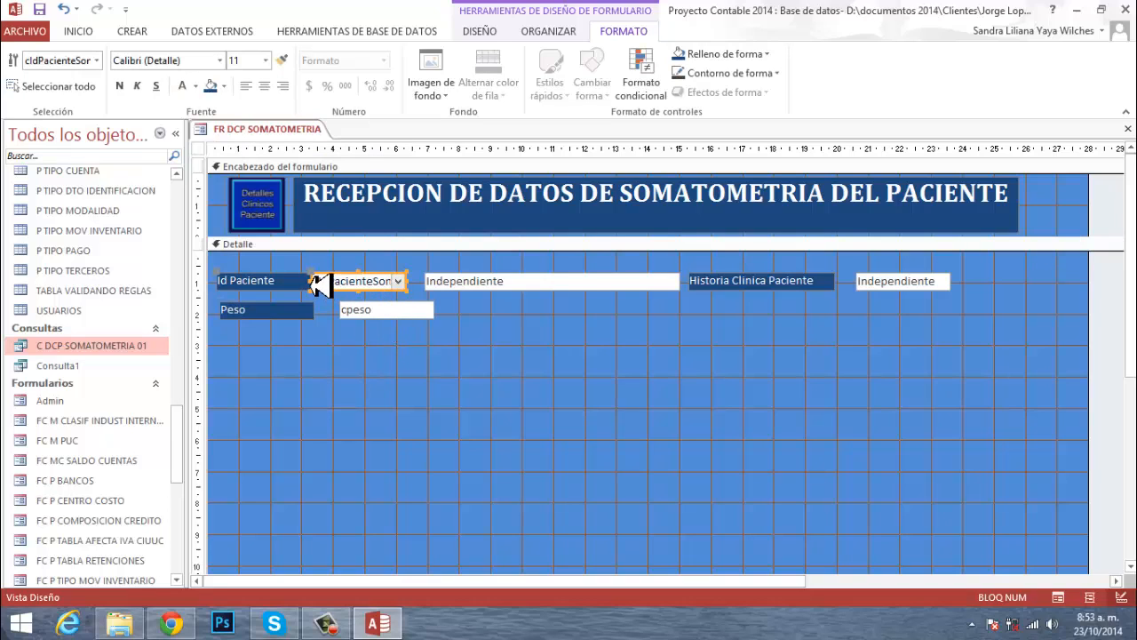
{"action": "left_click_drag", "start_coordinate": [318, 284], "coordinate": [330, 283]}
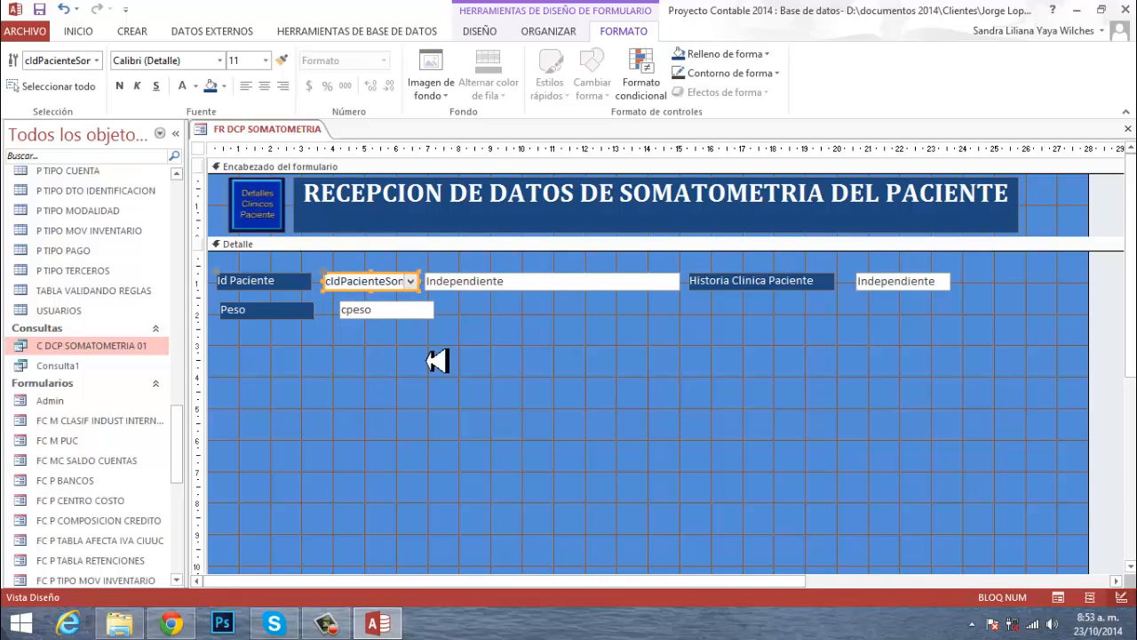
Align the cpeso text box and the cIdPacienteSomatometria combo box along their left edges
{"action": "left_click", "coordinate": [404, 329]}
{"action": "left_click", "coordinate": [364, 286]}
{"action": "left_click", "coordinate": [372, 312], "text": "shift"}
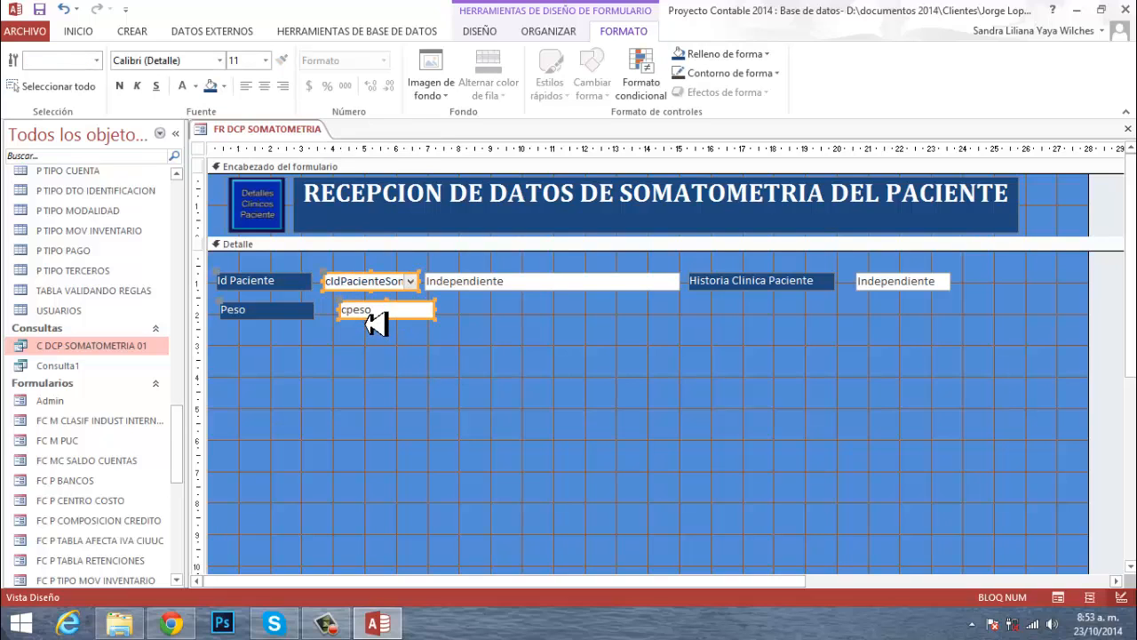
{"action": "left_click", "coordinate": [554, 38]}
{"action": "left_click", "coordinate": [987, 87]}
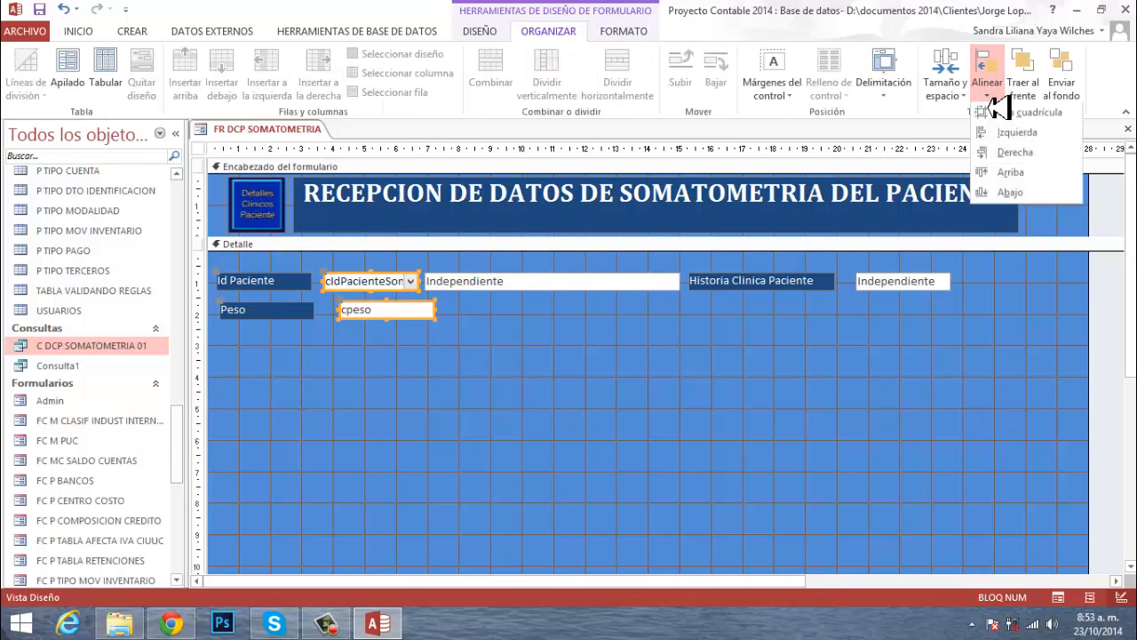
{"action": "left_click", "coordinate": [1005, 153]}
{"action": "left_click", "coordinate": [604, 355]}
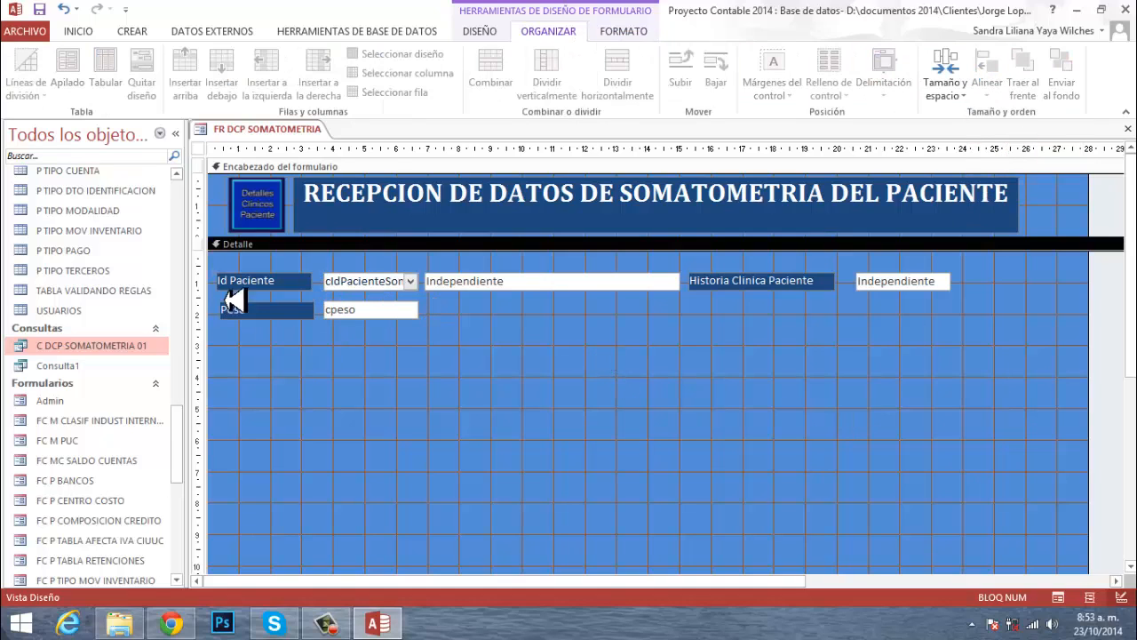
Align the Id Paciente and Peso labels along their left edges
{"action": "left_click", "coordinate": [254, 281]}
{"action": "left_click", "coordinate": [267, 311], "text": "shift"}
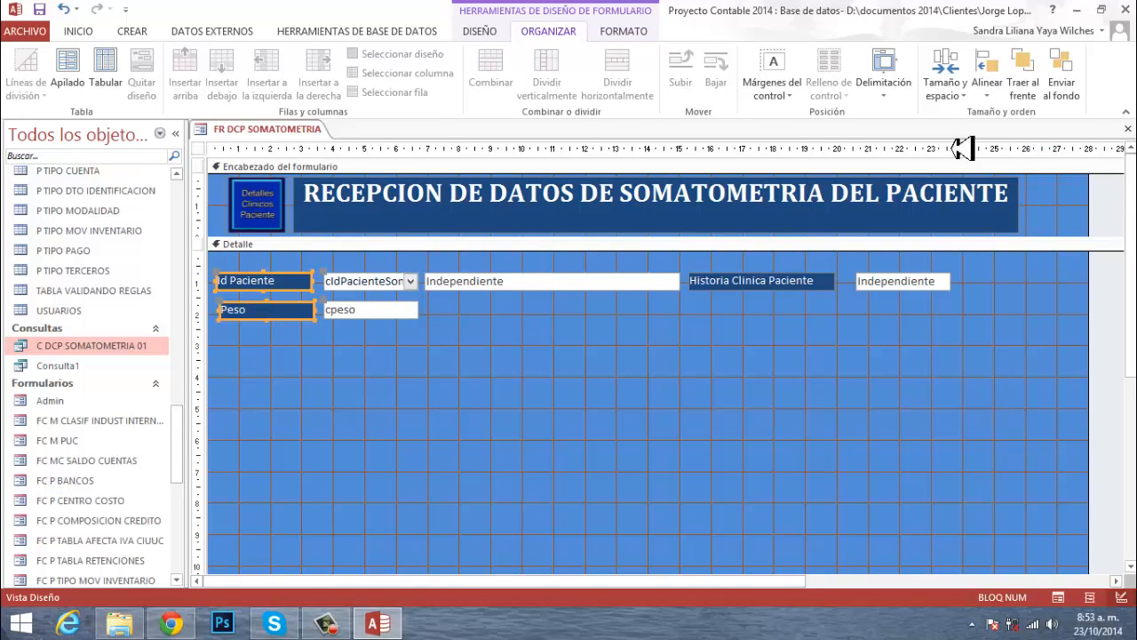
{"action": "left_click", "coordinate": [993, 98]}
{"action": "left_click", "coordinate": [1006, 142]}
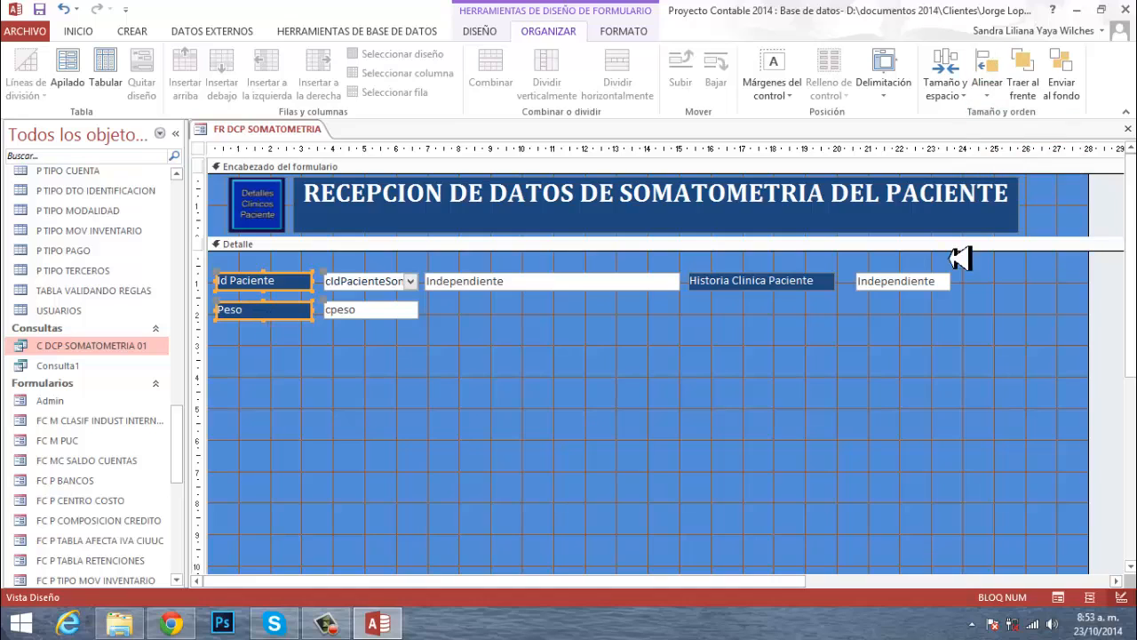
{"action": "left_click", "coordinate": [657, 346]}
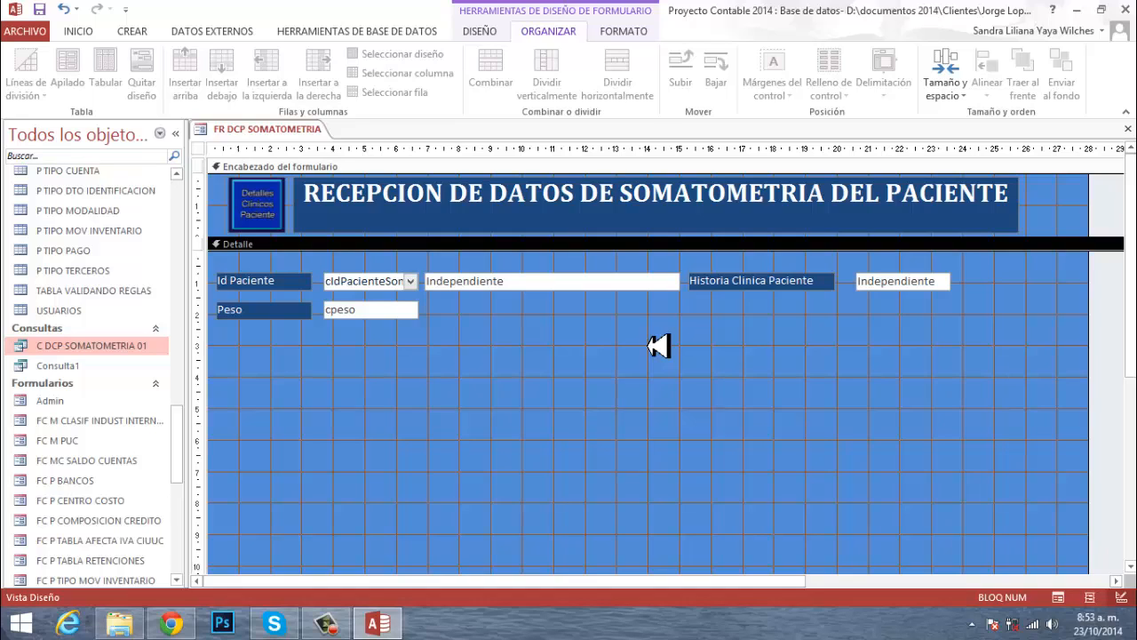
Save the FR DCP SOMATOMETRIA form design and switch the form to Form view
{"action": "right_click", "coordinate": [282, 135]}
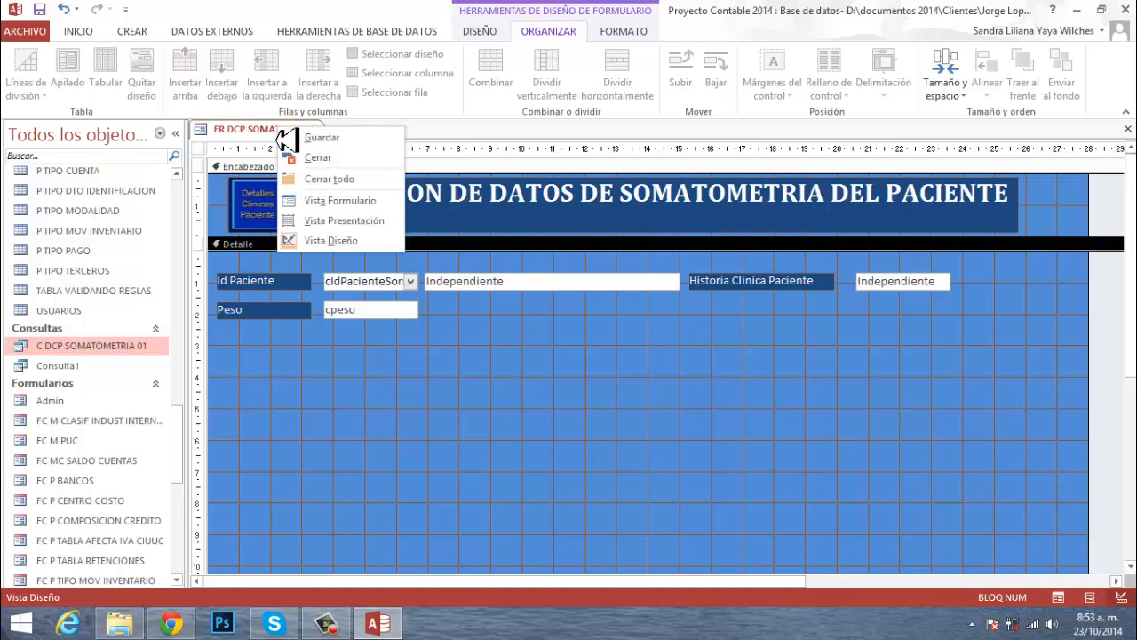
{"action": "left_click", "coordinate": [321, 138]}
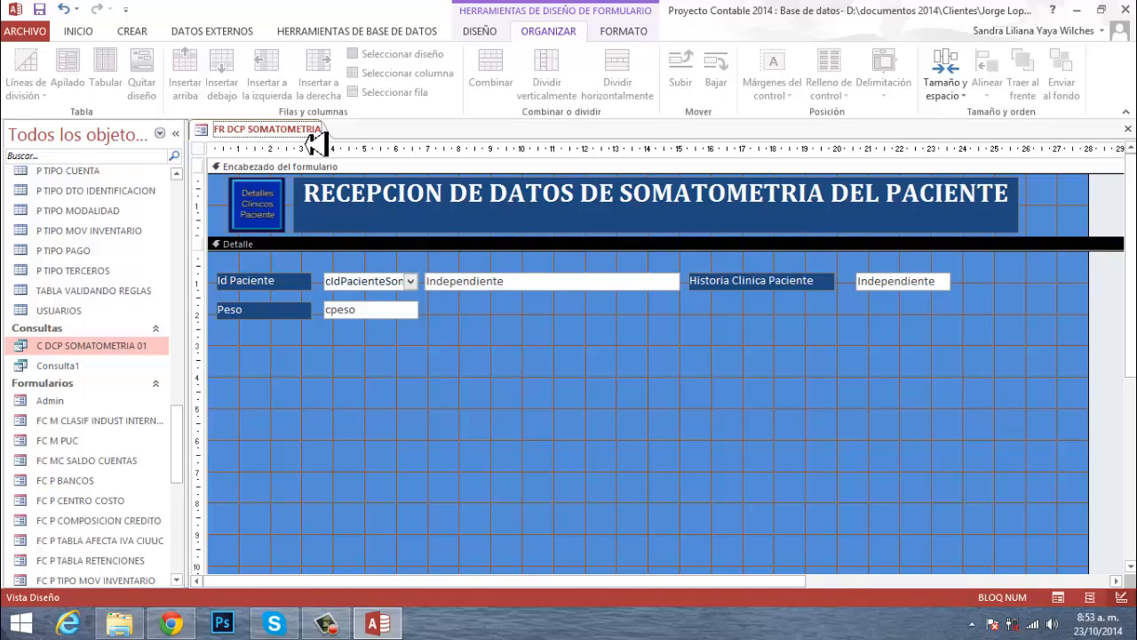
{"action": "right_click", "coordinate": [275, 137]}
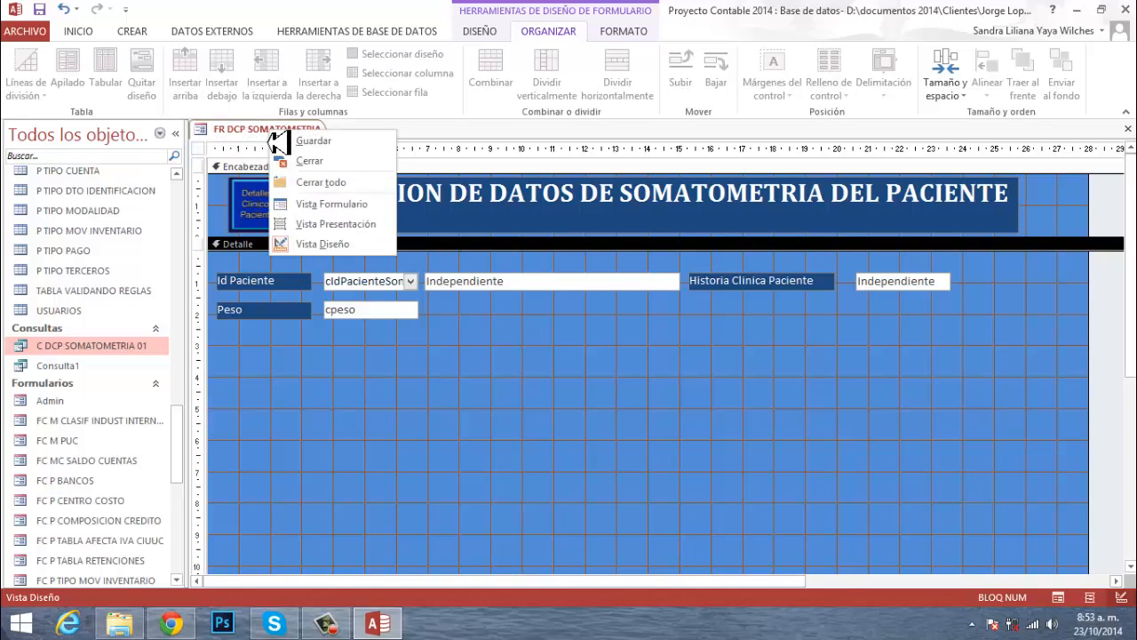
{"action": "left_click", "coordinate": [352, 206]}
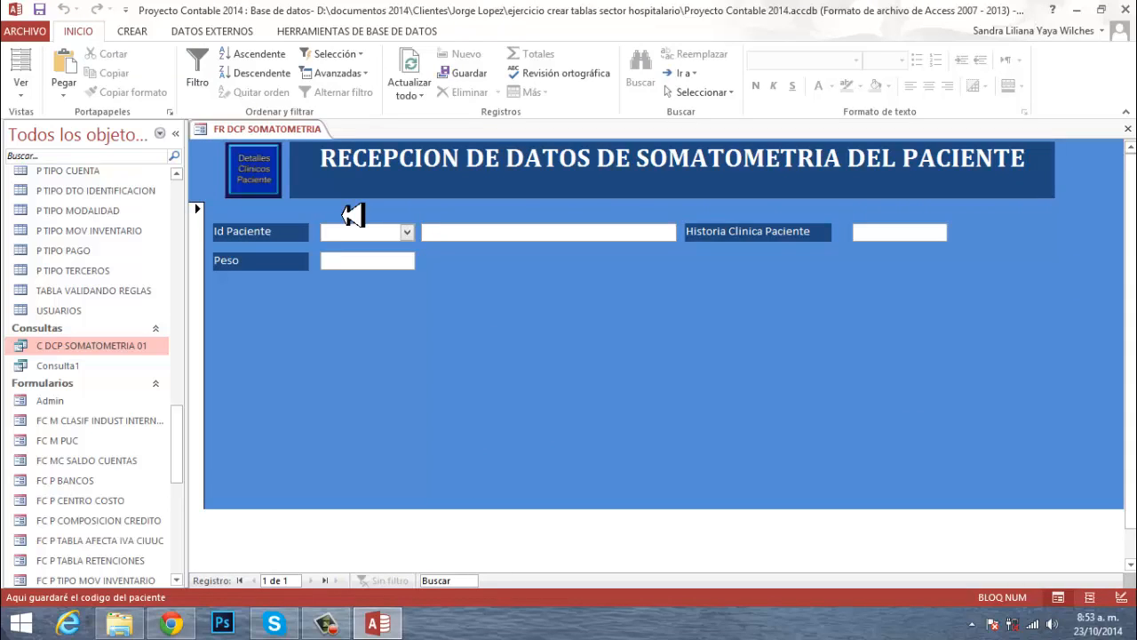
Fill the first record by choosing the third listed patient as Id Paciente and entering 140 as Peso, without a unit
{"action": "left_click", "coordinate": [407, 232]}
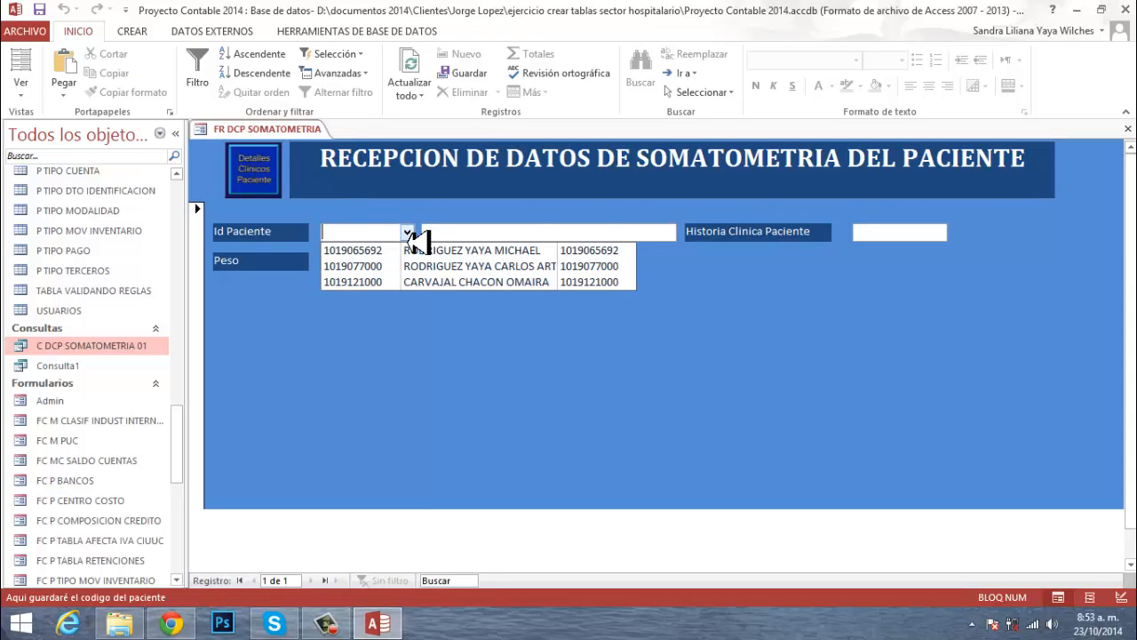
{"action": "left_click", "coordinate": [428, 283]}
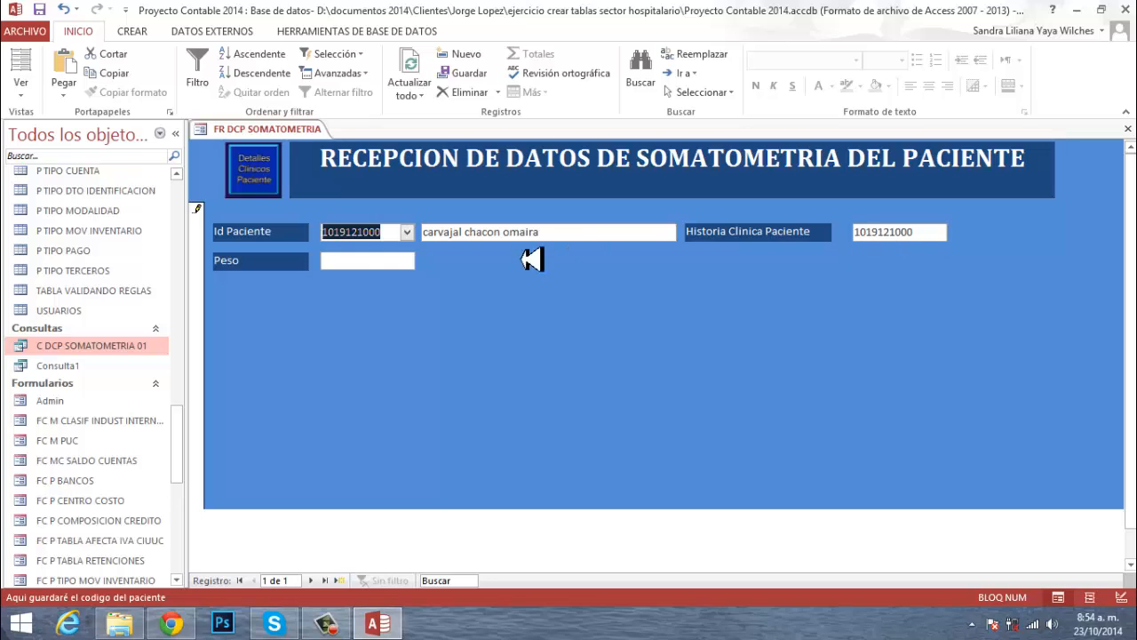
{"action": "left_click", "coordinate": [357, 265]}
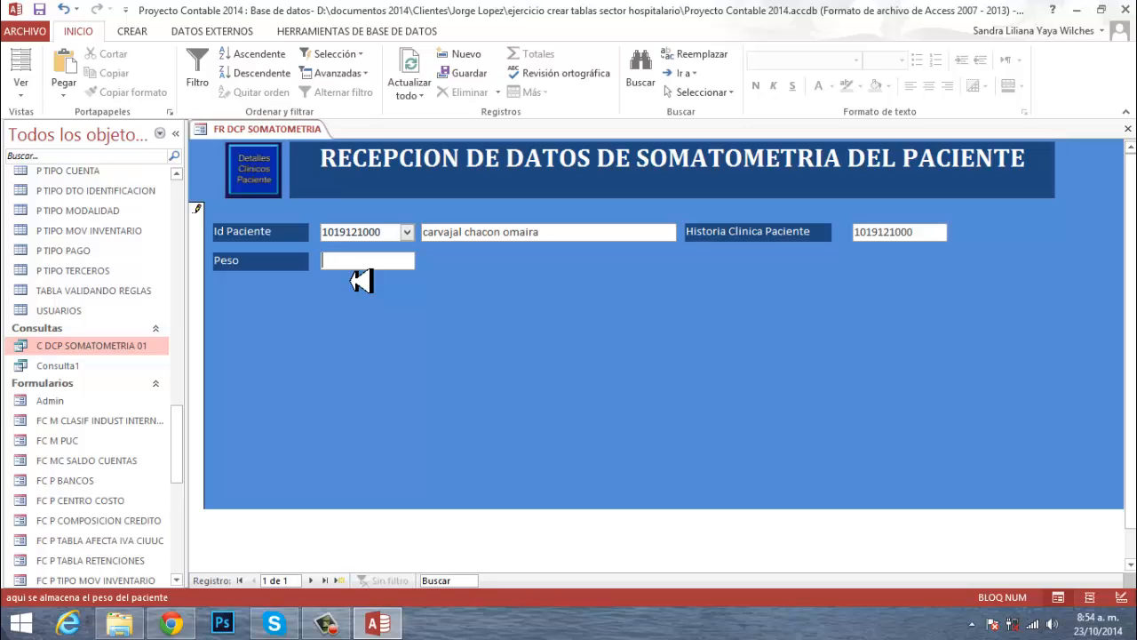
{"action": "type", "text": "140 libras"}
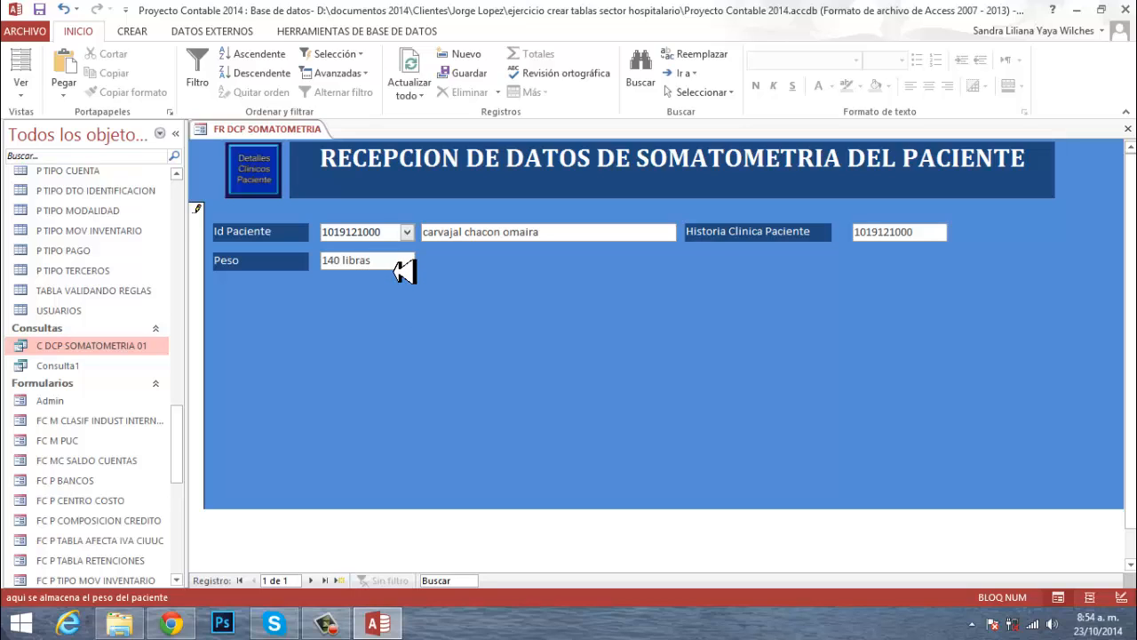
{"action": "key", "text": "BackSpace"}
{"action": "key", "text": "BackSpace"}
{"action": "key", "text": "BackSpace"}
{"action": "key", "text": "BackSpace"}
{"action": "key", "text": "BackSpace"}
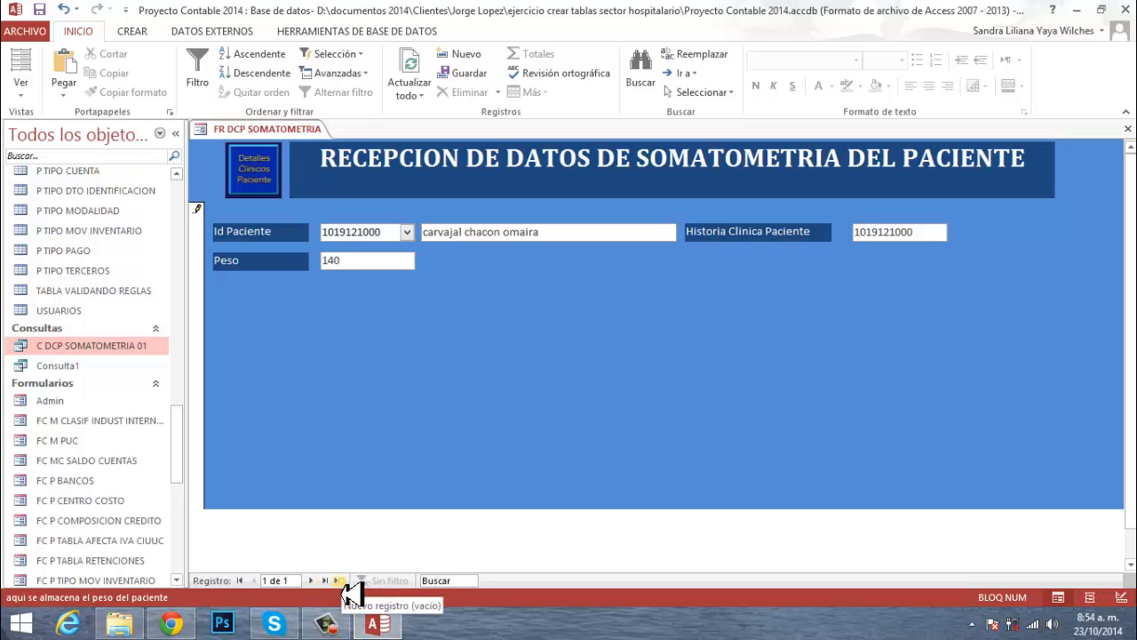
Add a new record for the second listed patient with a Peso of 85, and close the form
{"action": "left_click", "coordinate": [341, 582]}
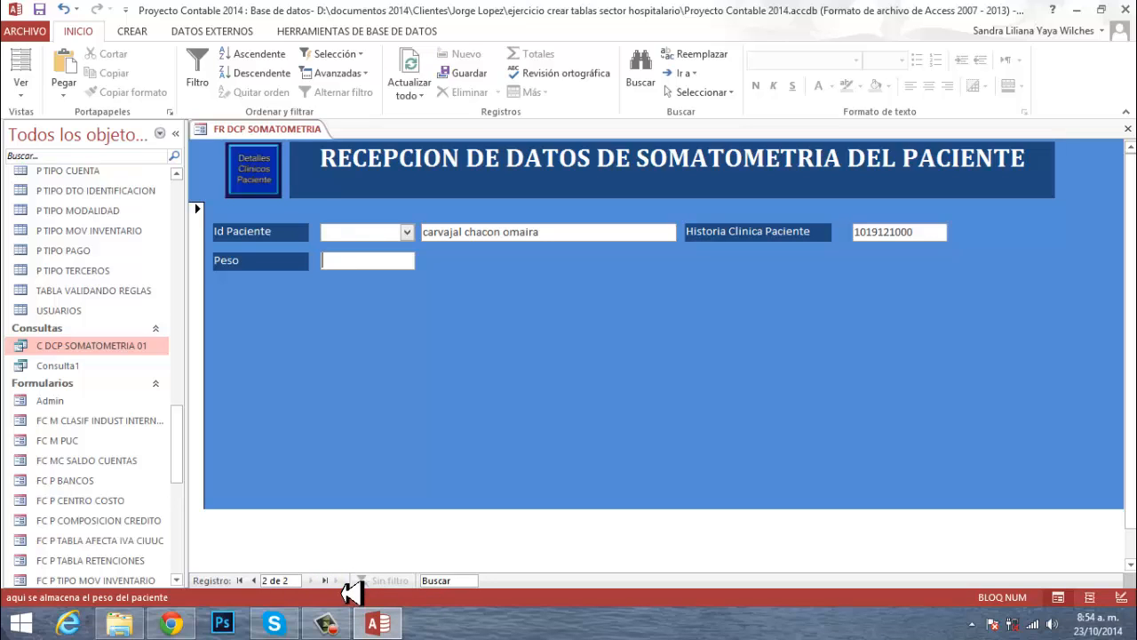
{"action": "left_click", "coordinate": [409, 232]}
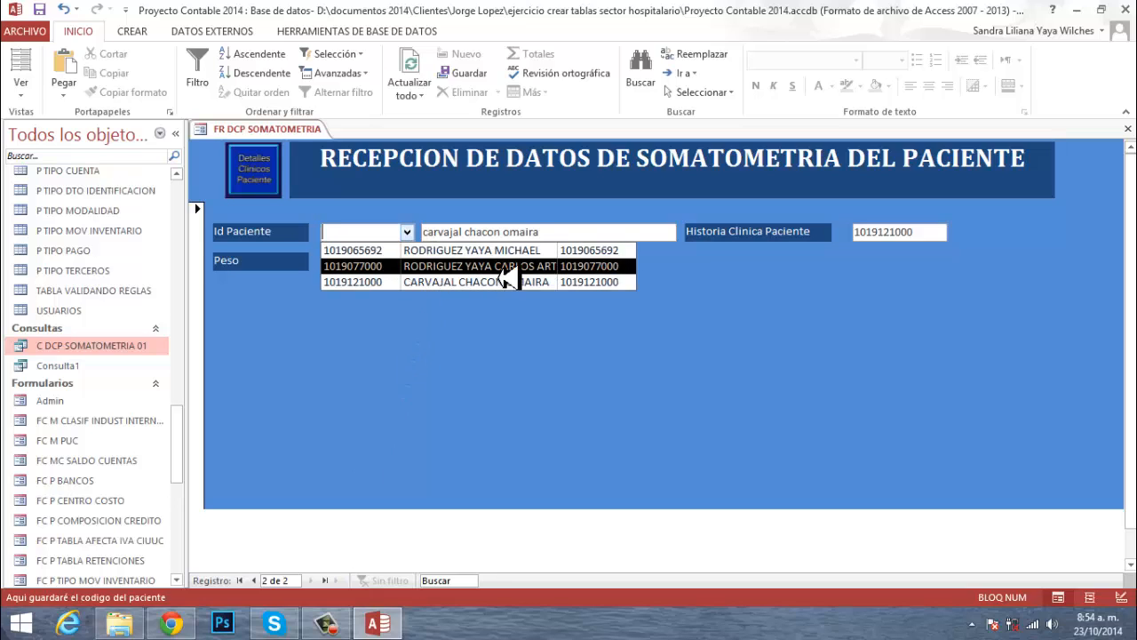
{"action": "left_click", "coordinate": [376, 266]}
{"action": "key", "text": "Tab"}
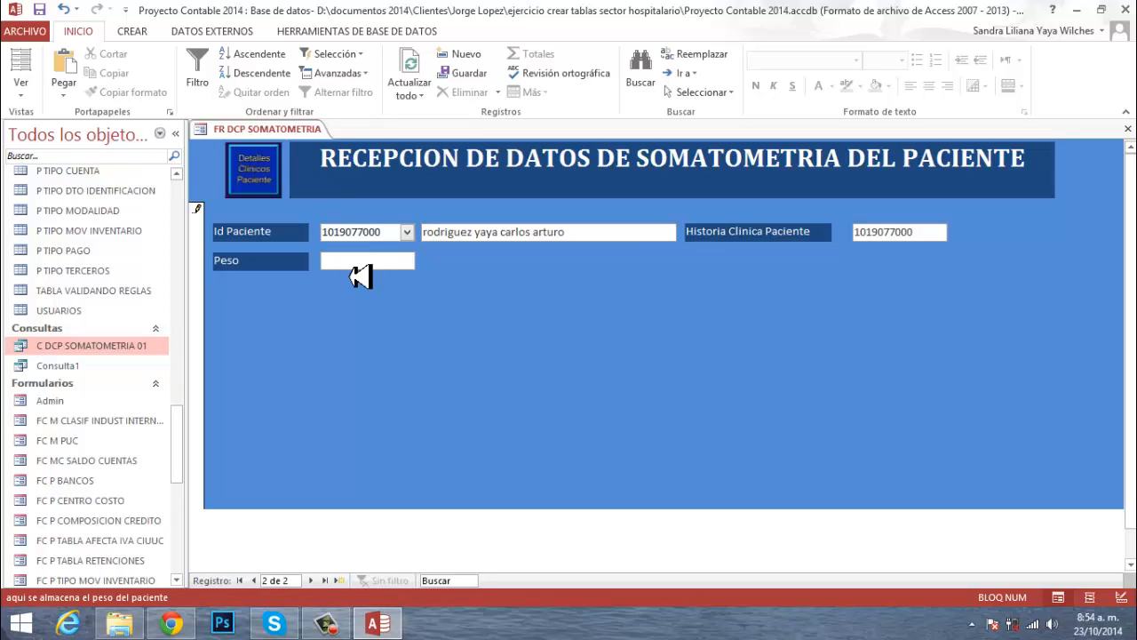
{"action": "type", "text": "85"}
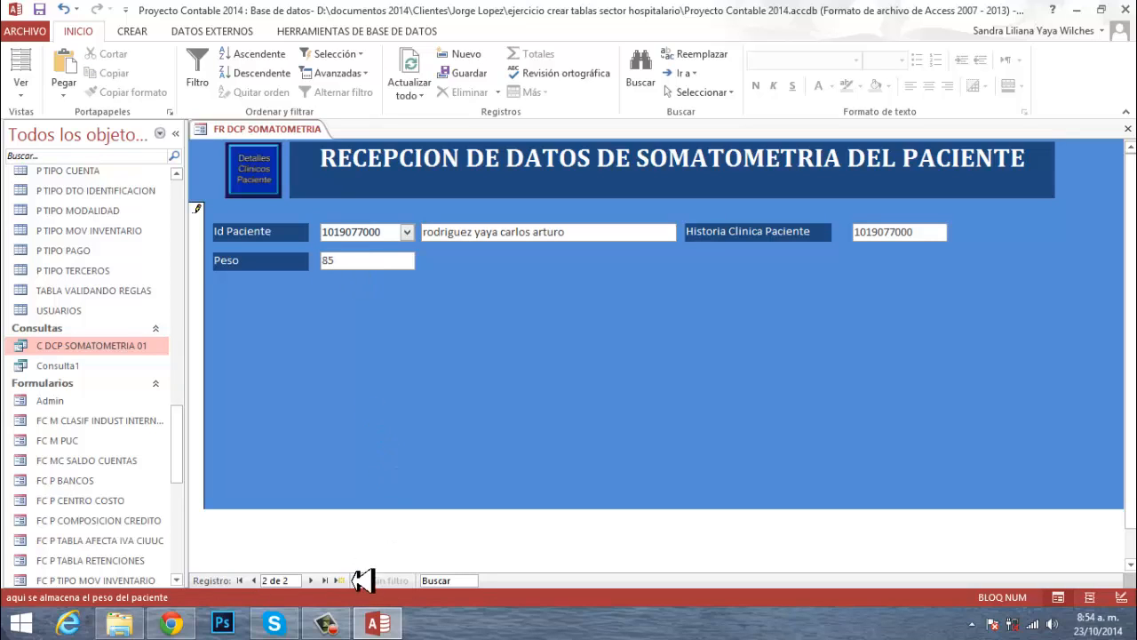
{"action": "left_click", "coordinate": [341, 580]}
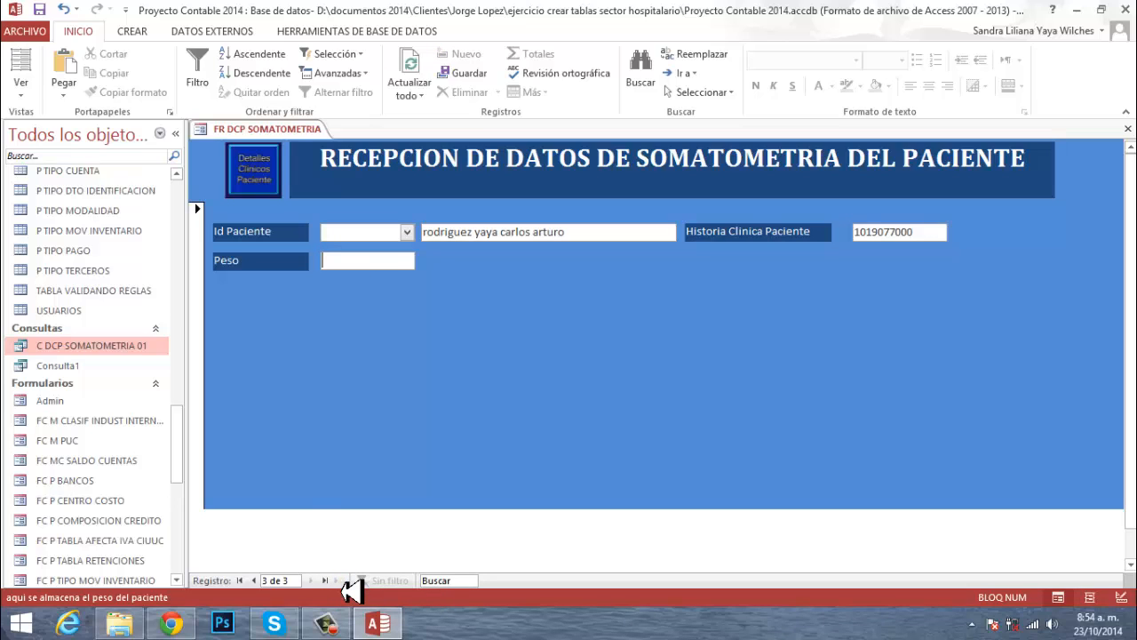
{"action": "right_click", "coordinate": [266, 133]}
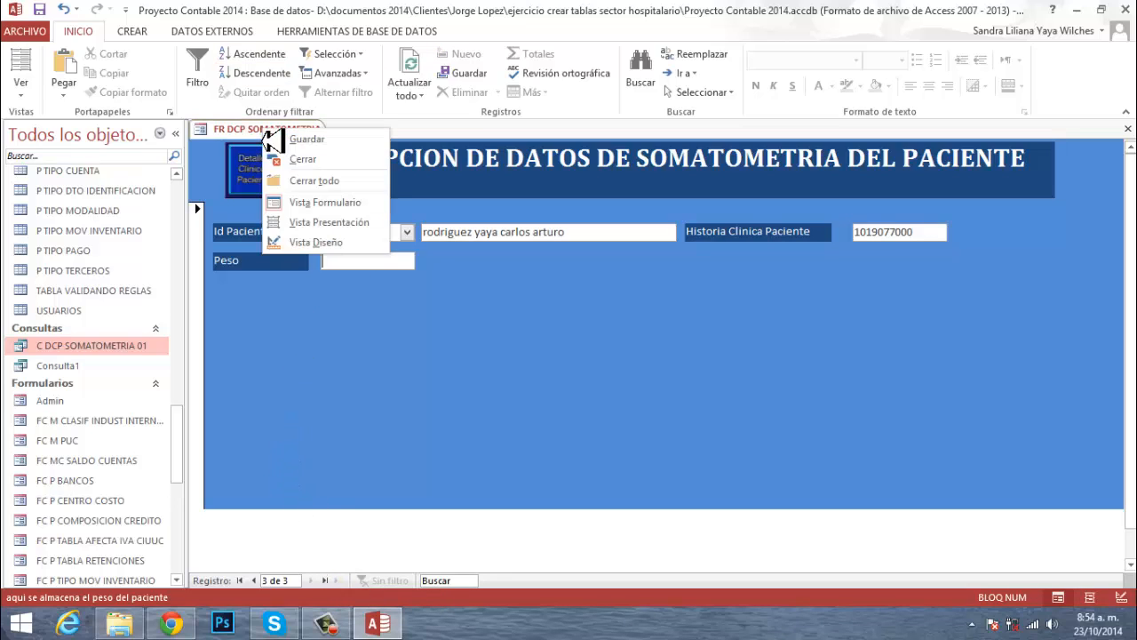
{"action": "left_click", "coordinate": [306, 161]}
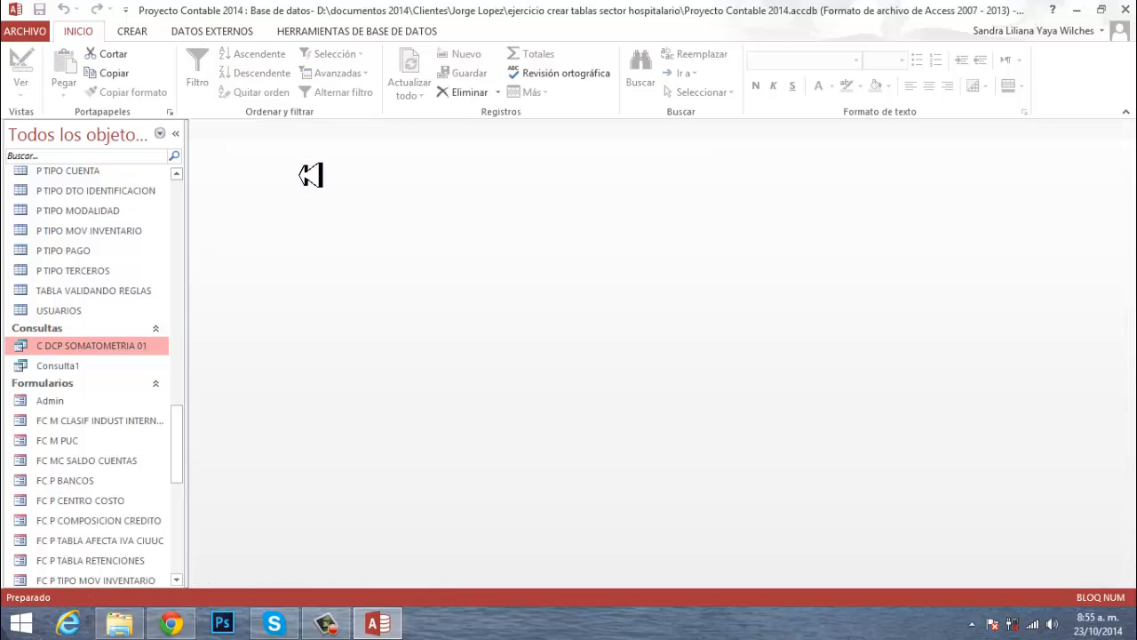
Open the M DCP SOMATOMETRIA table to check the records entered through the form, and close it
{"action": "left_click", "coordinate": [177, 174]}
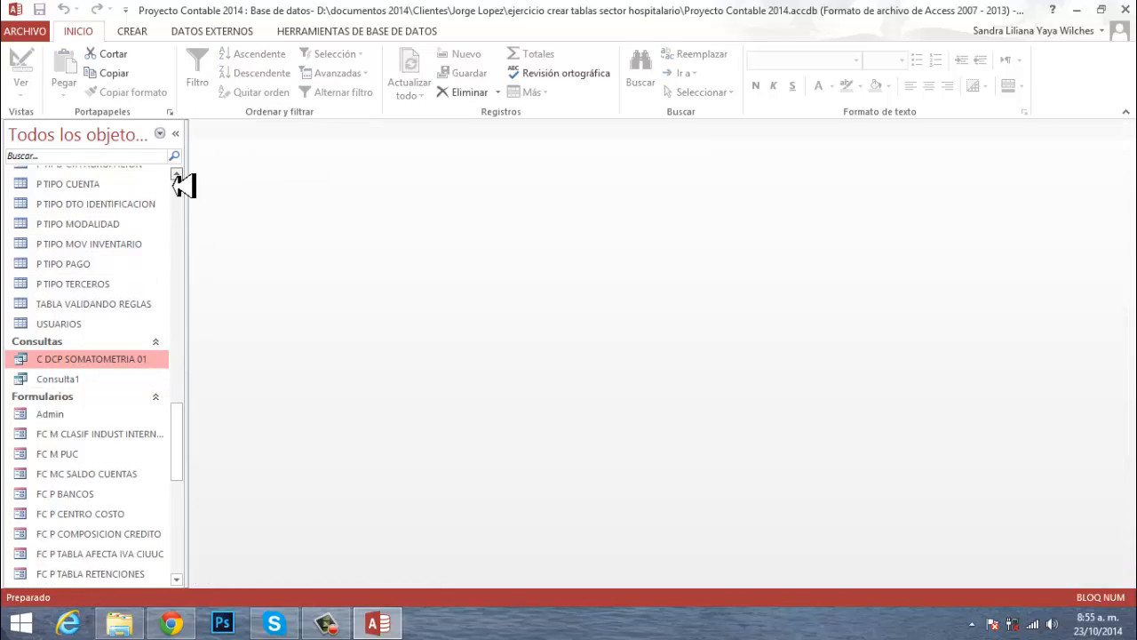
{"action": "left_click", "coordinate": [176, 174]}
{"action": "left_click_drag", "start_coordinate": [177, 175], "coordinate": [177, 182]}
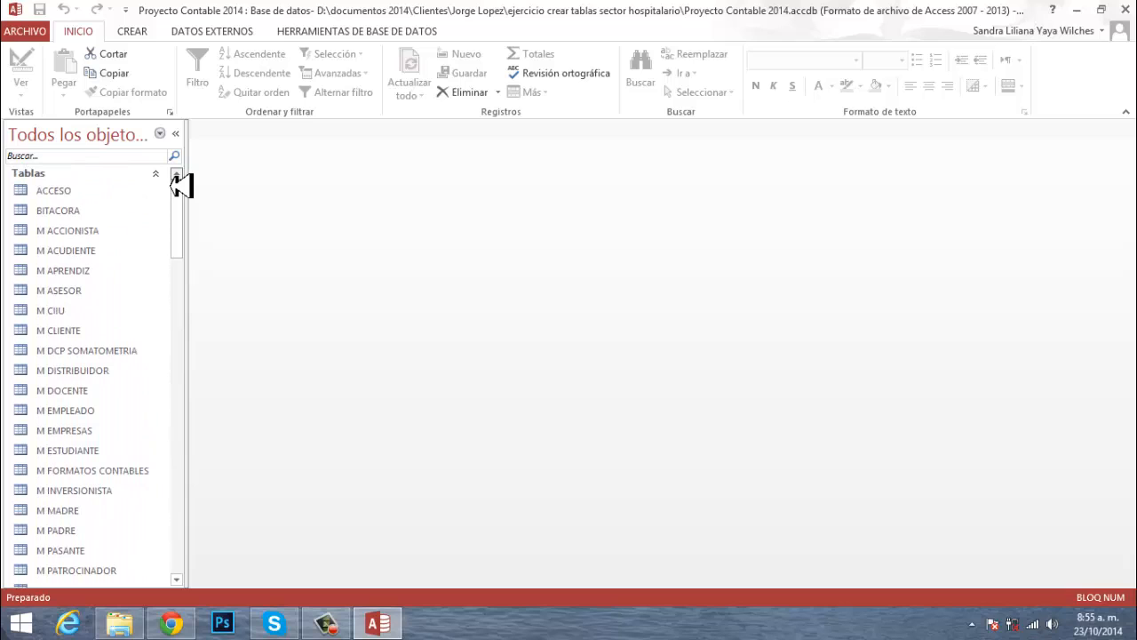
{"action": "double_click", "coordinate": [66, 352]}
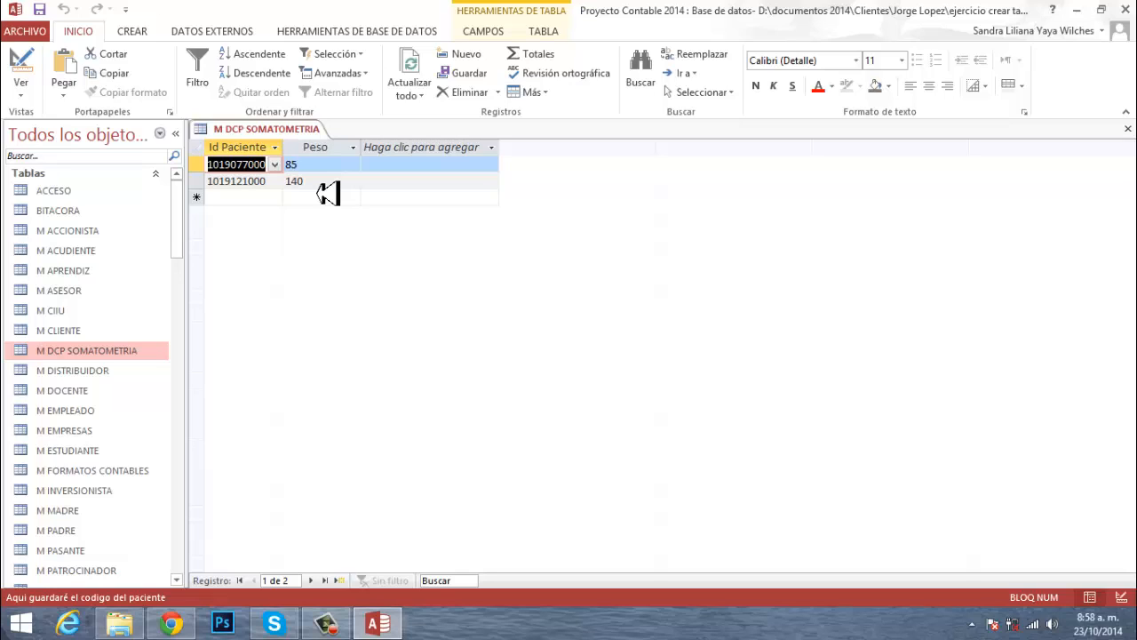
{"action": "right_click", "coordinate": [249, 130]}
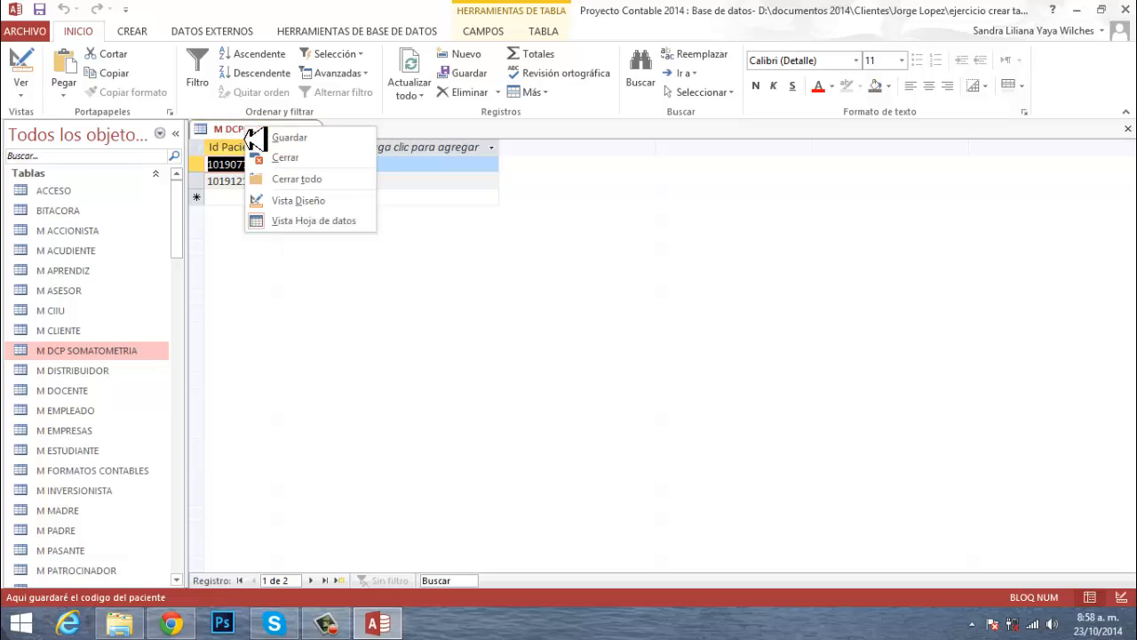
{"action": "left_click", "coordinate": [288, 158]}
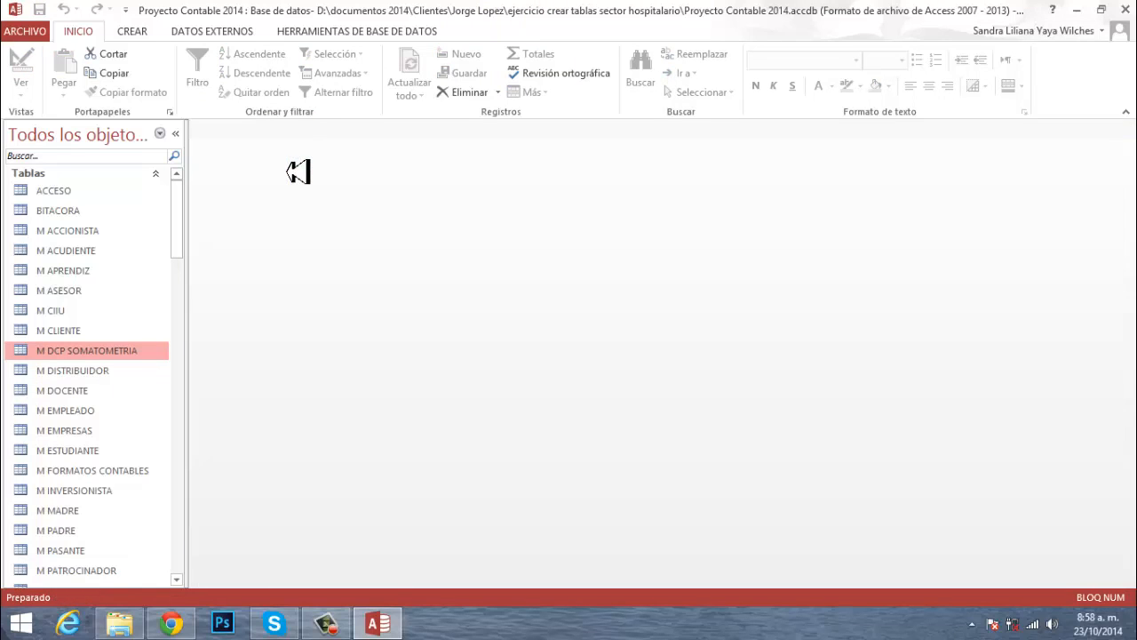
Close the Proyecto Contable 2014 database and the File Explorer window of its folder
{"action": "left_click", "coordinate": [1128, 10]}
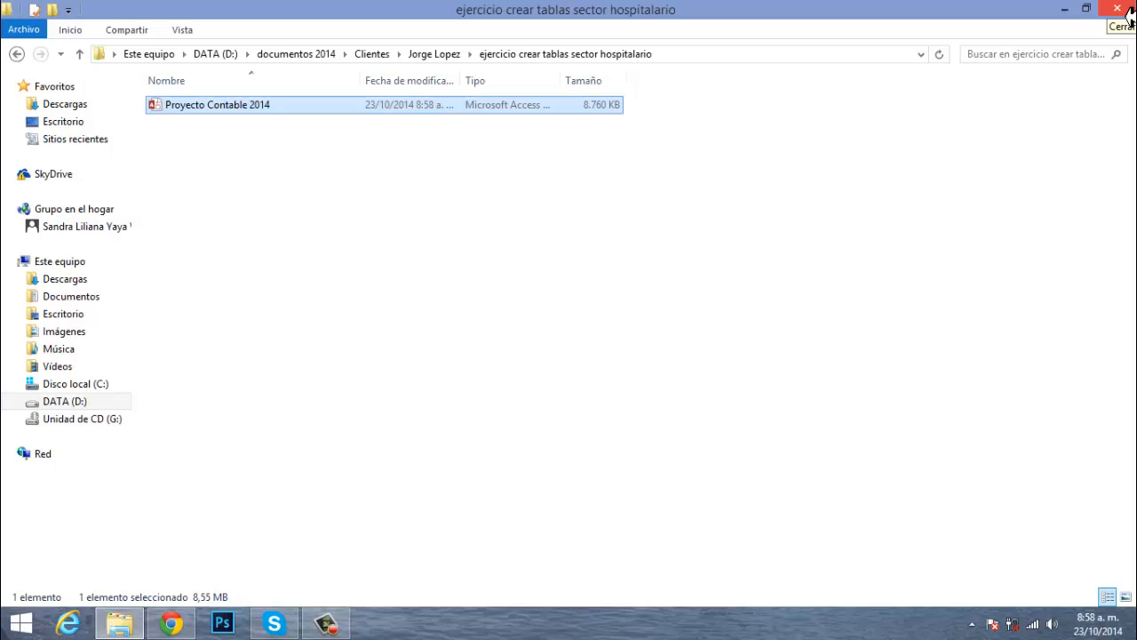
{"action": "left_click", "coordinate": [1130, 16]}
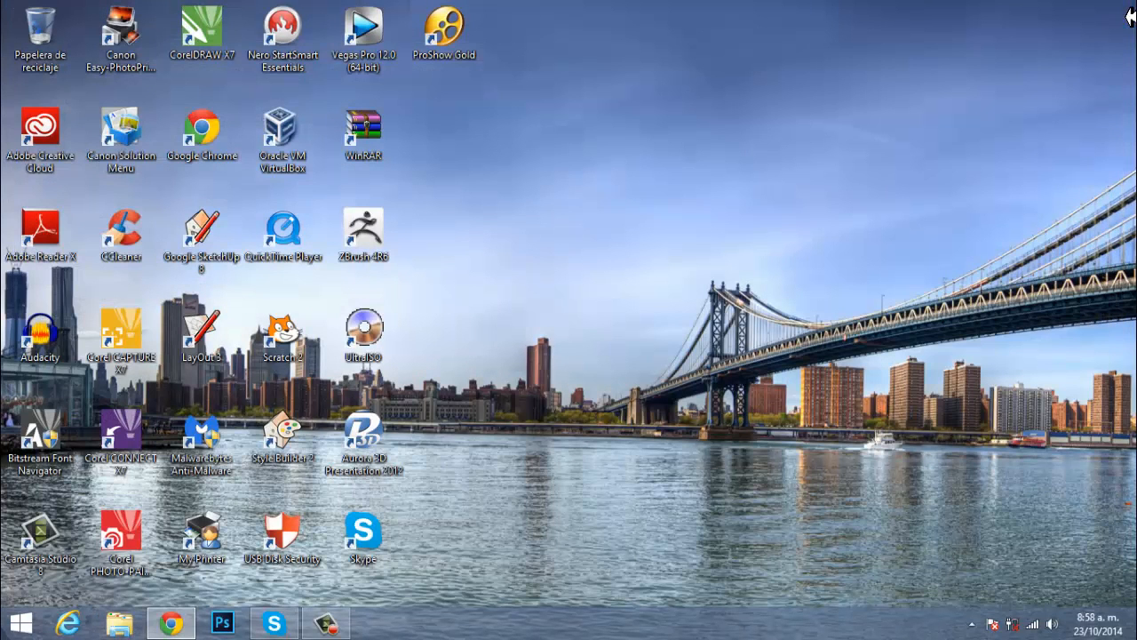